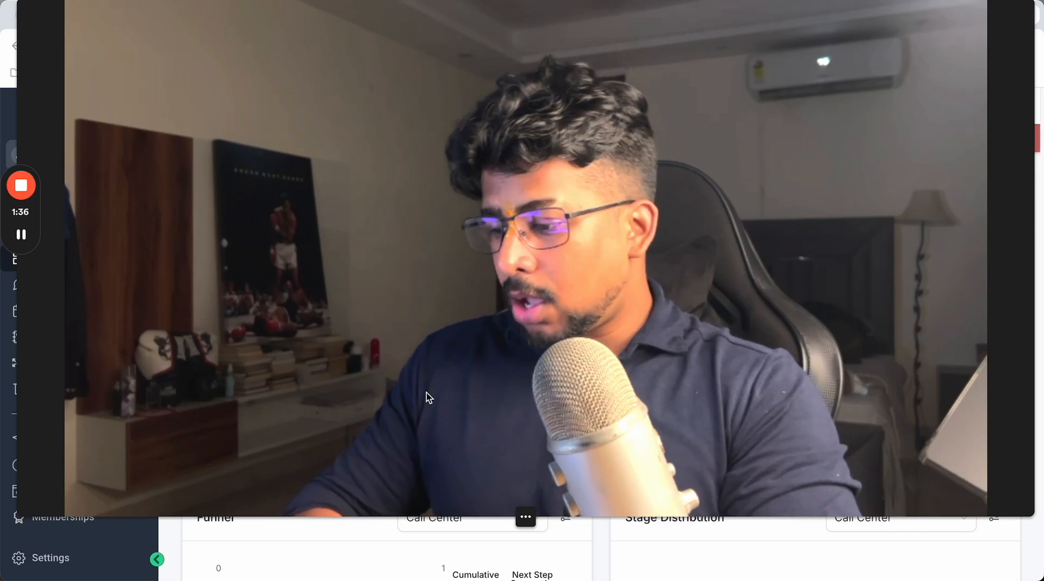
pyautogui.moveTo(371, 486)
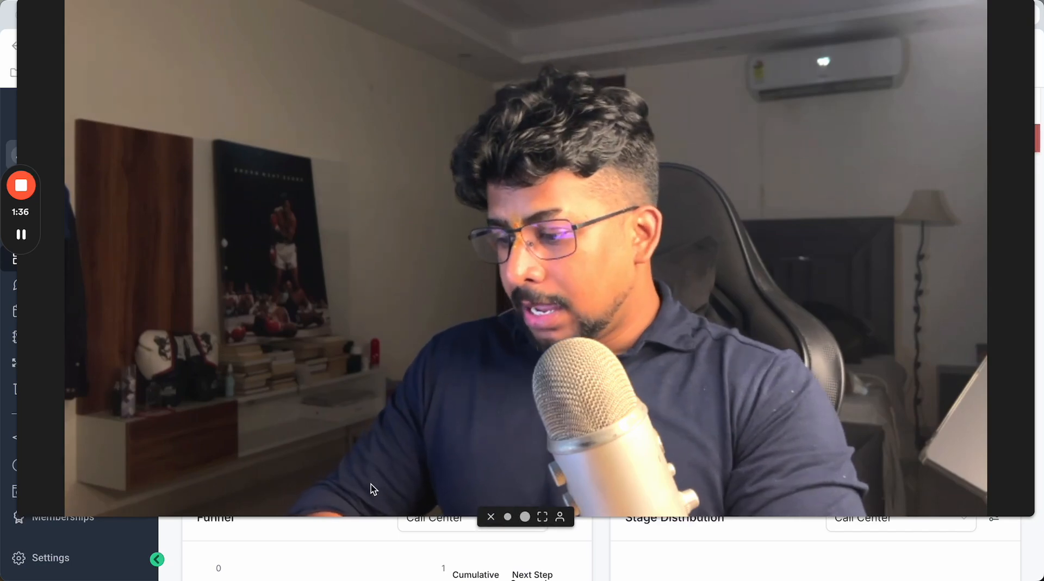
pyautogui.click(525, 517)
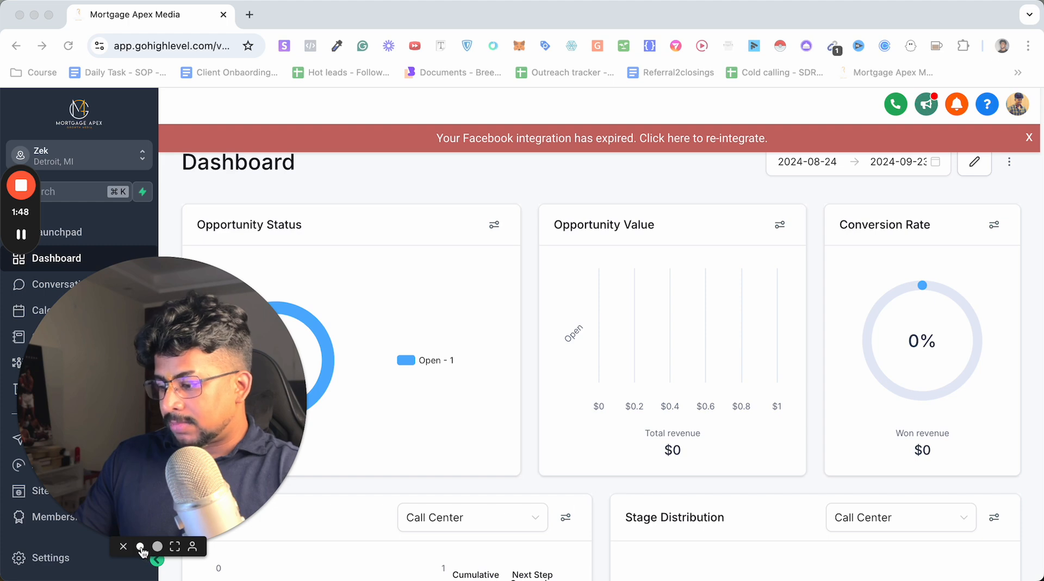
pyautogui.click(145, 547)
pyautogui.moveTo(111, 482); pyautogui.dragTo(954, 99)
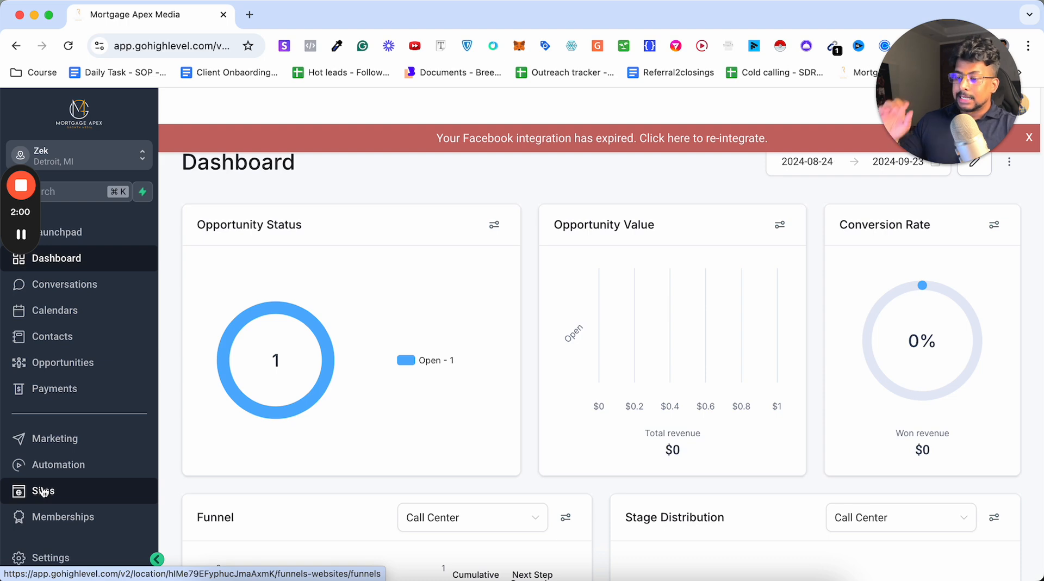
# Open the survey builder in the Sites area and look through the list of existing surveys.
pyautogui.click(44, 492)
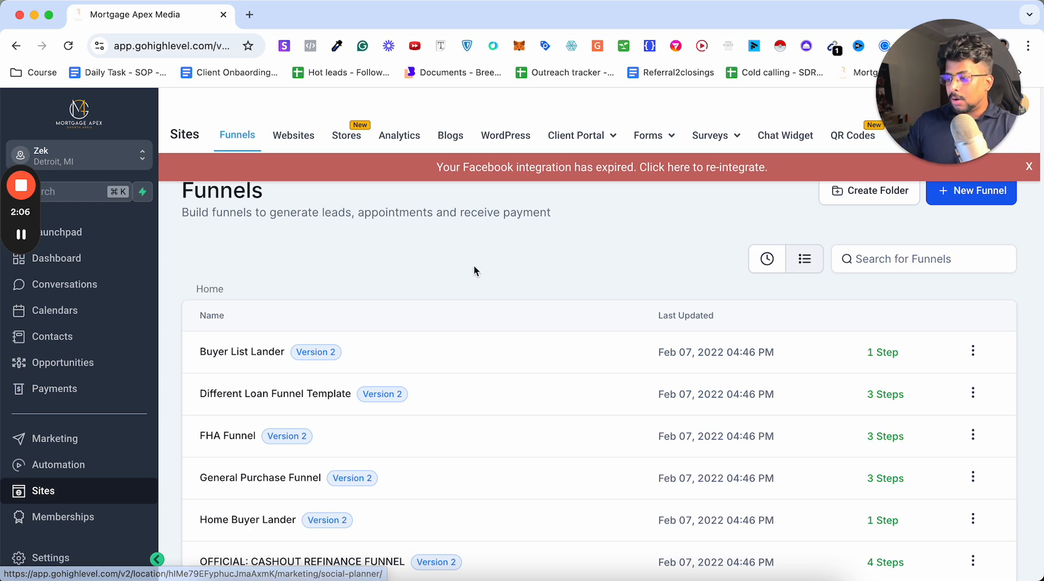
pyautogui.scroll(-2, 322, 492)
pyautogui.scroll(-3, 322, 494)
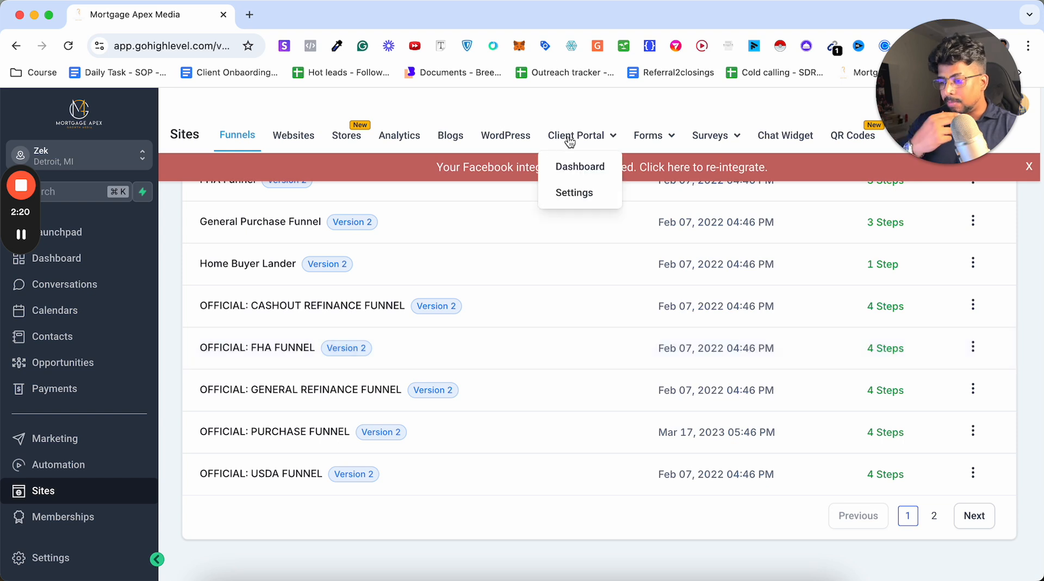
pyautogui.moveTo(709, 140)
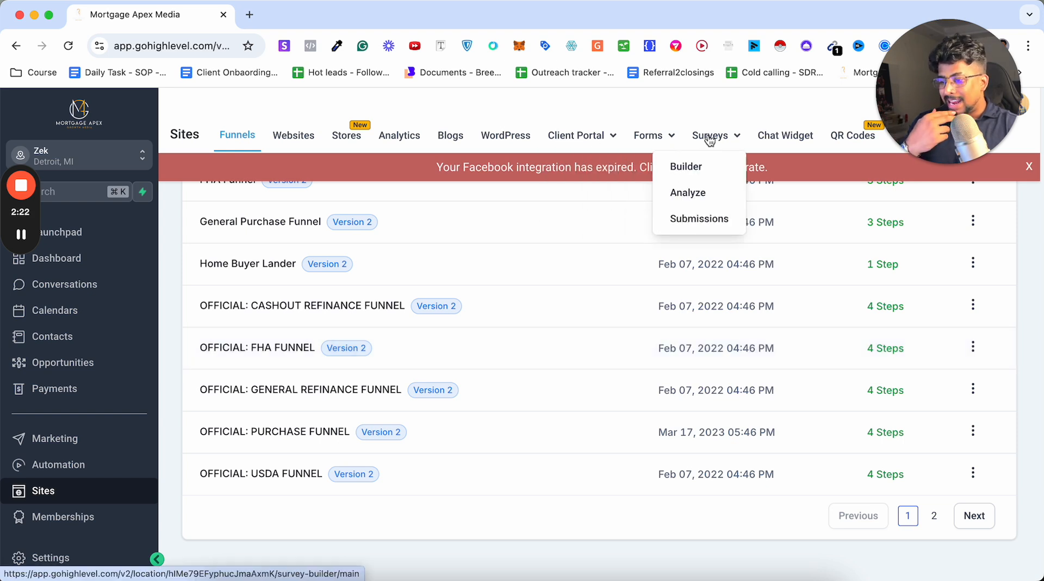
pyautogui.click(698, 166)
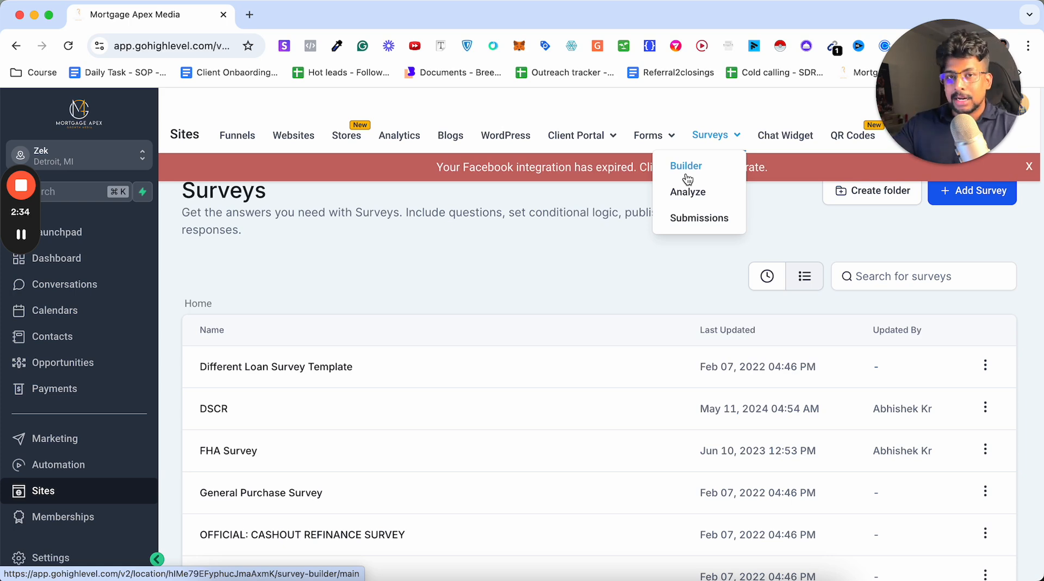
pyautogui.scroll(-5, 559, 345)
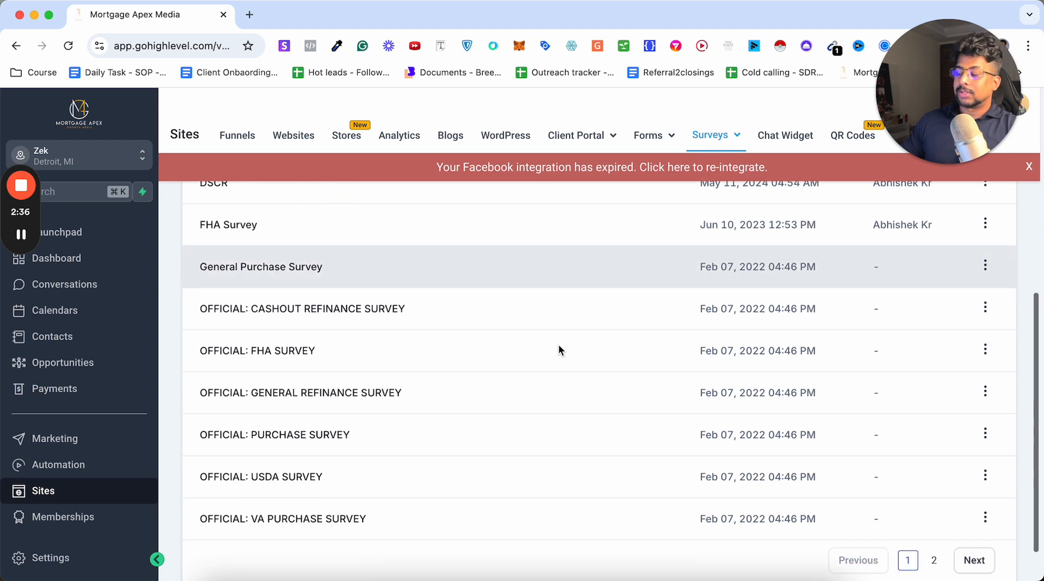
pyautogui.scroll(-1, 559, 350)
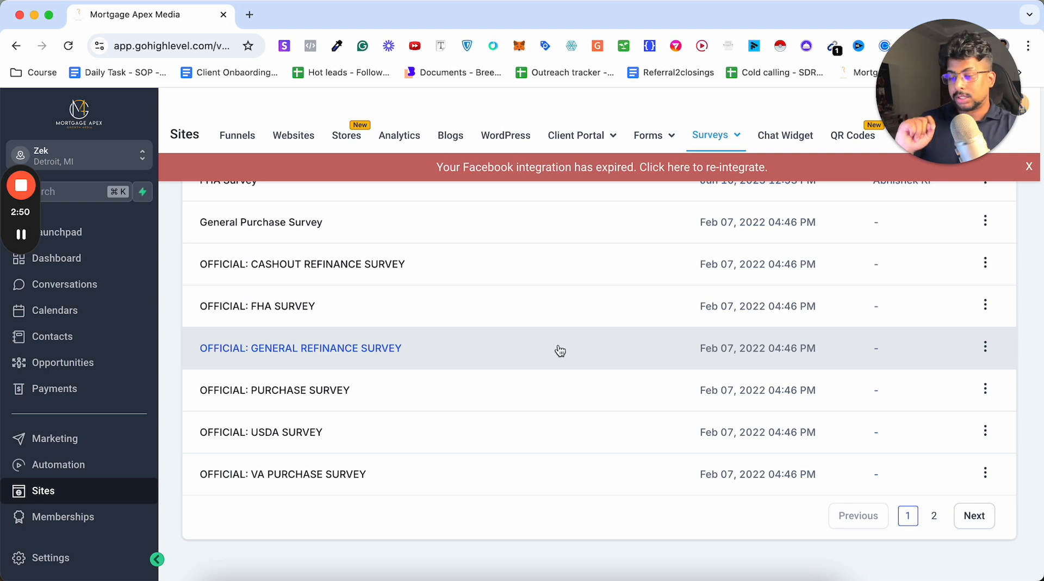
pyautogui.scroll(5, 550, 319)
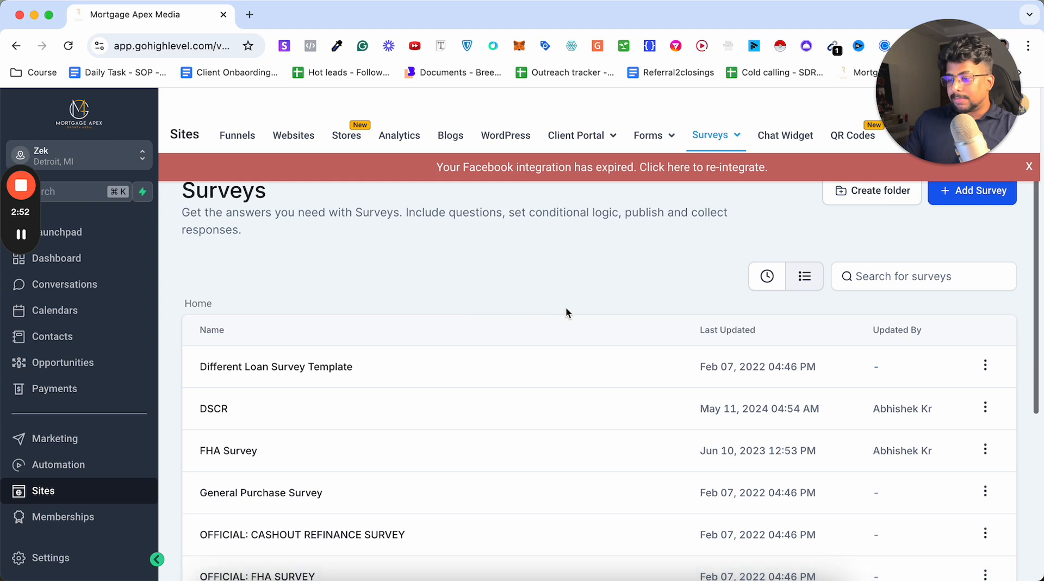
# Dismiss the Facebook integration banner and create a new survey from scratch.
pyautogui.click(1028, 167)
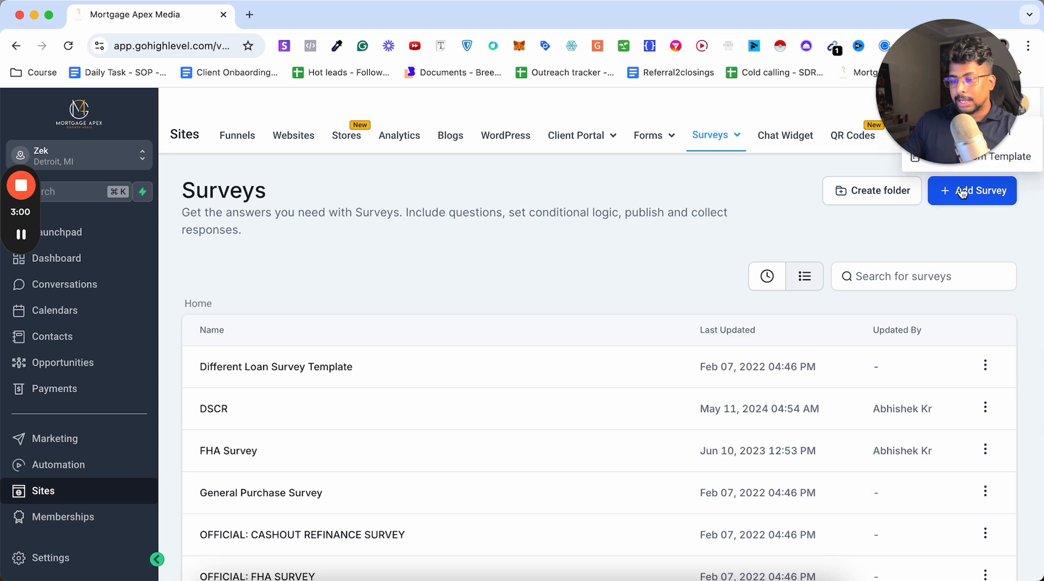
pyautogui.moveTo(987, 105); pyautogui.dragTo(802, 114)
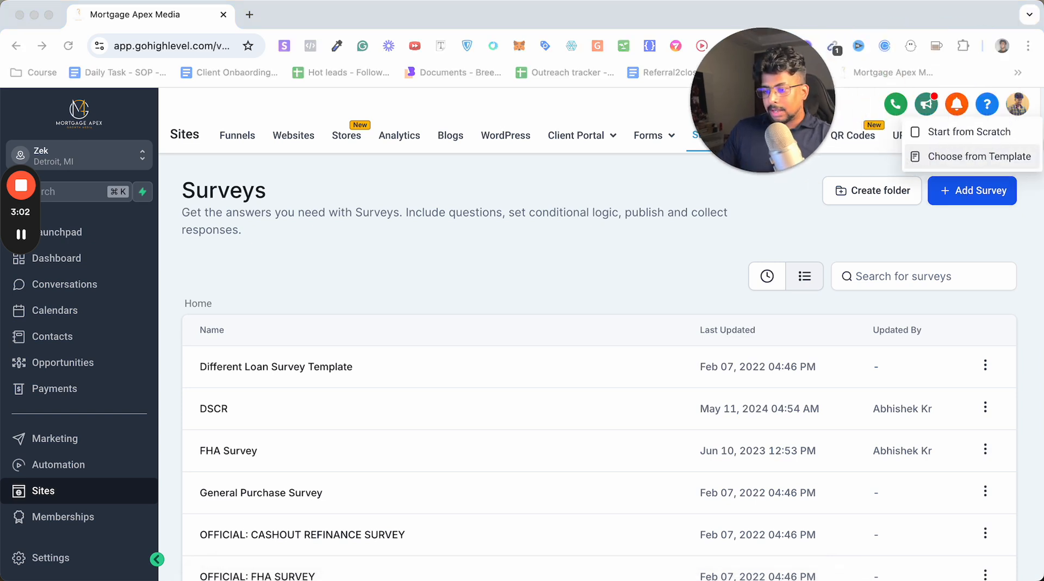
pyautogui.click(978, 138)
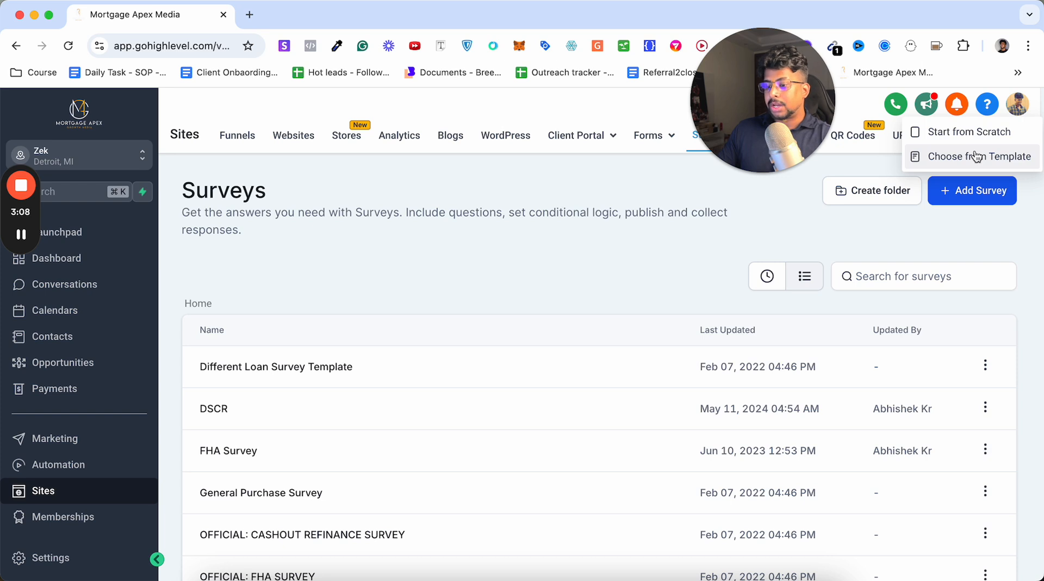
pyautogui.click(969, 137)
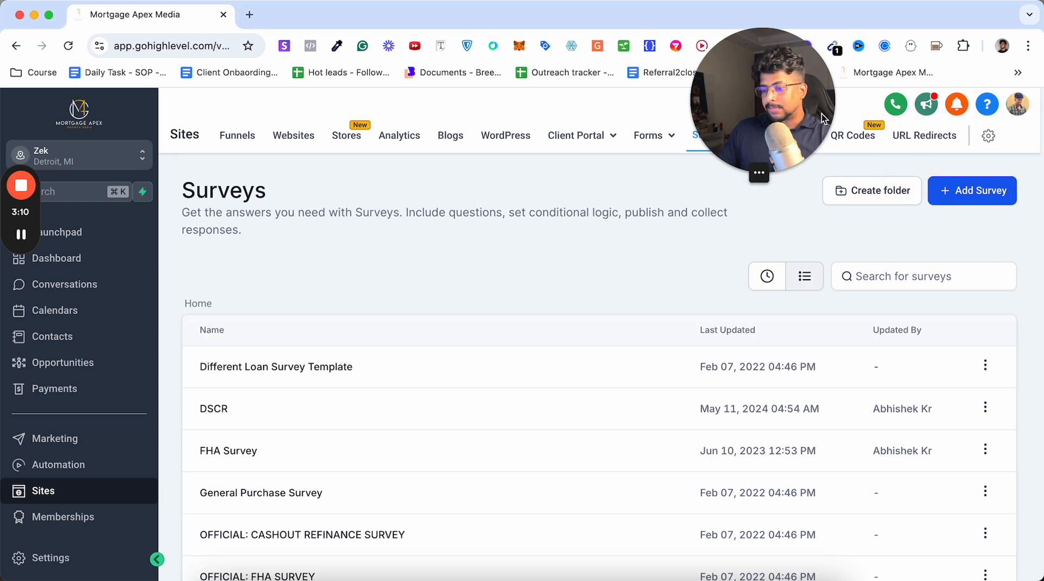
pyautogui.moveTo(781, 109); pyautogui.dragTo(811, 153)
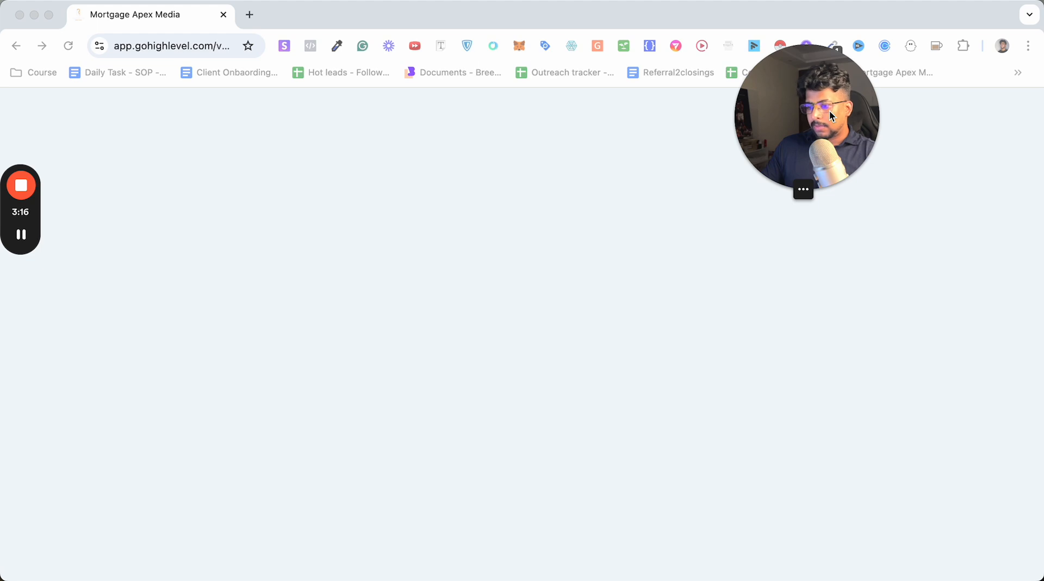
pyautogui.moveTo(830, 110); pyautogui.dragTo(949, 159)
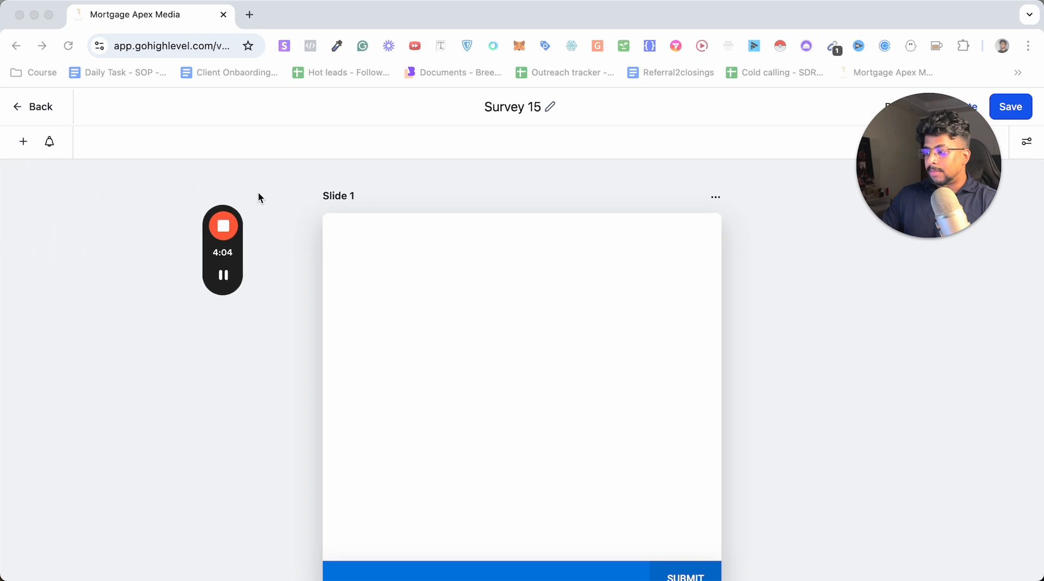
# Browse the quick-add survey elements, then start a new contact custom field of the Radio Select type.
pyautogui.click(23, 141)
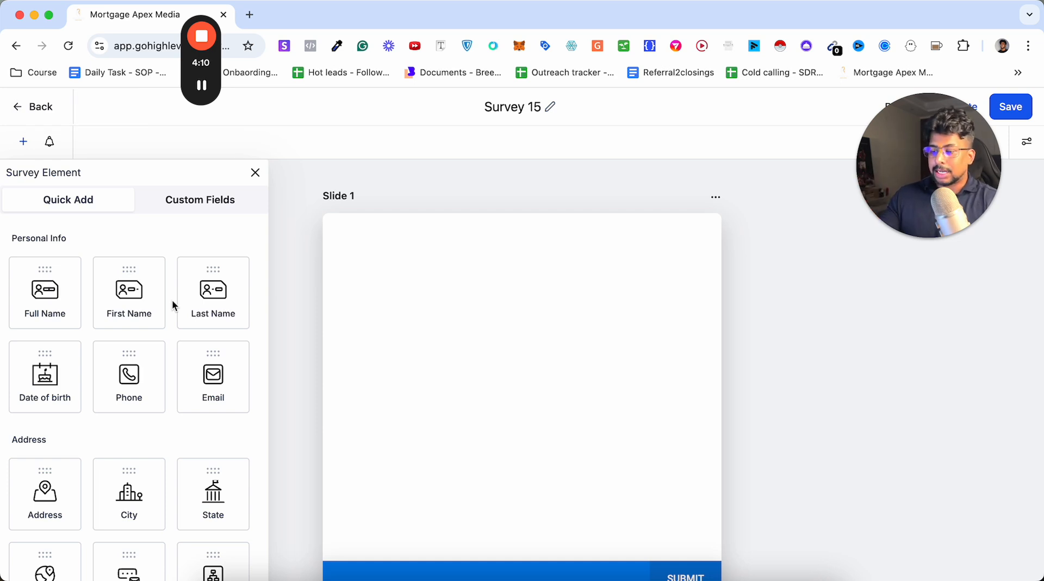
pyautogui.scroll(-4, 172, 299)
pyautogui.scroll(4, 172, 299)
pyautogui.scroll(1, 172, 299)
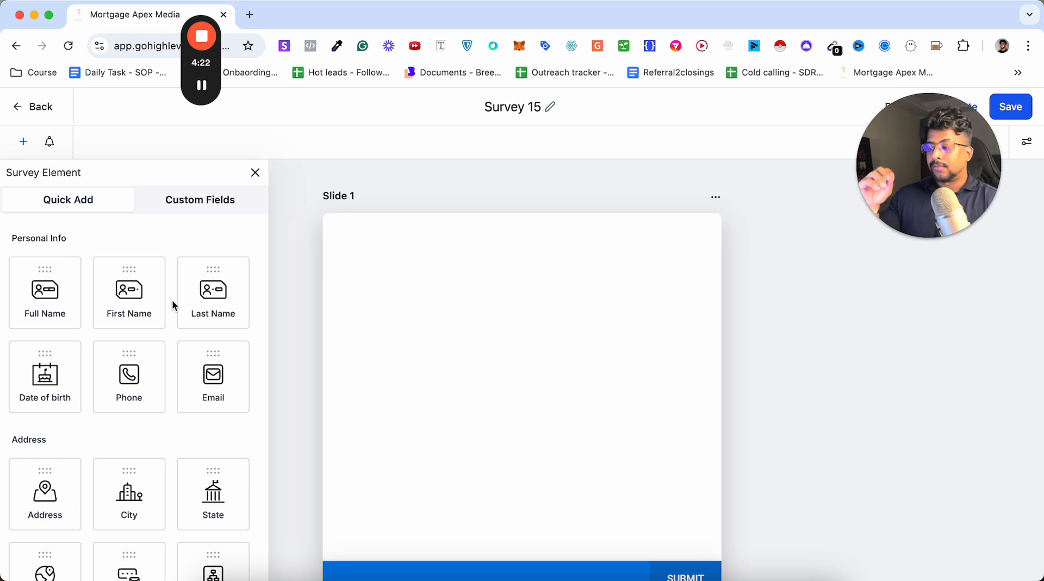
pyautogui.click(166, 209)
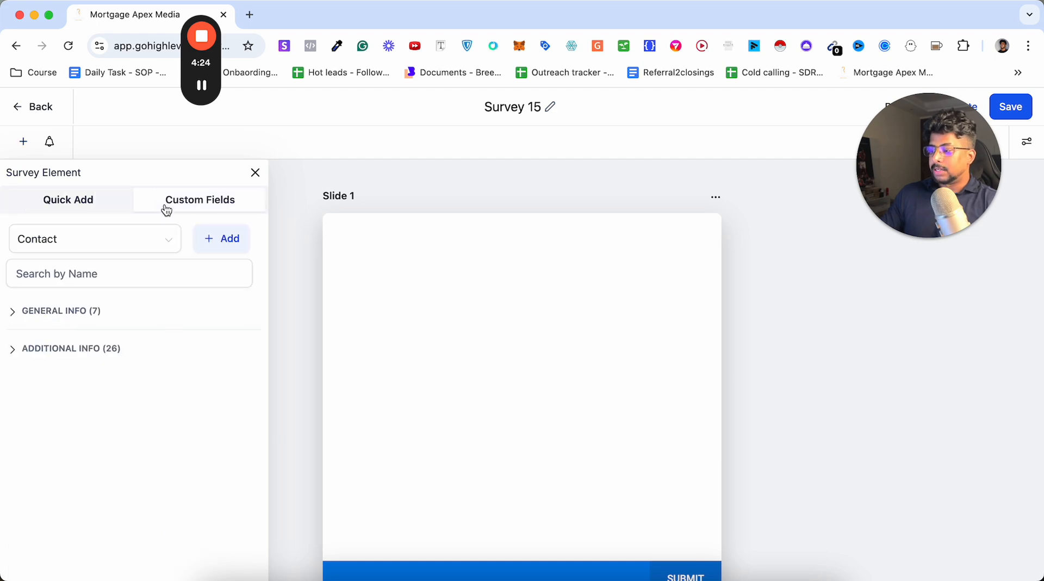
pyautogui.click(223, 239)
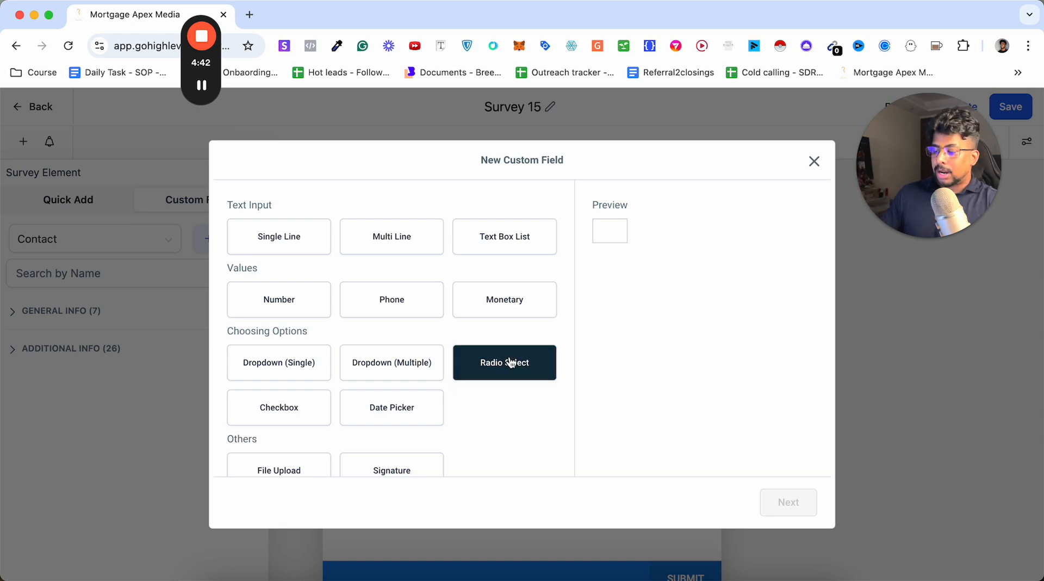
pyautogui.click(494, 364)
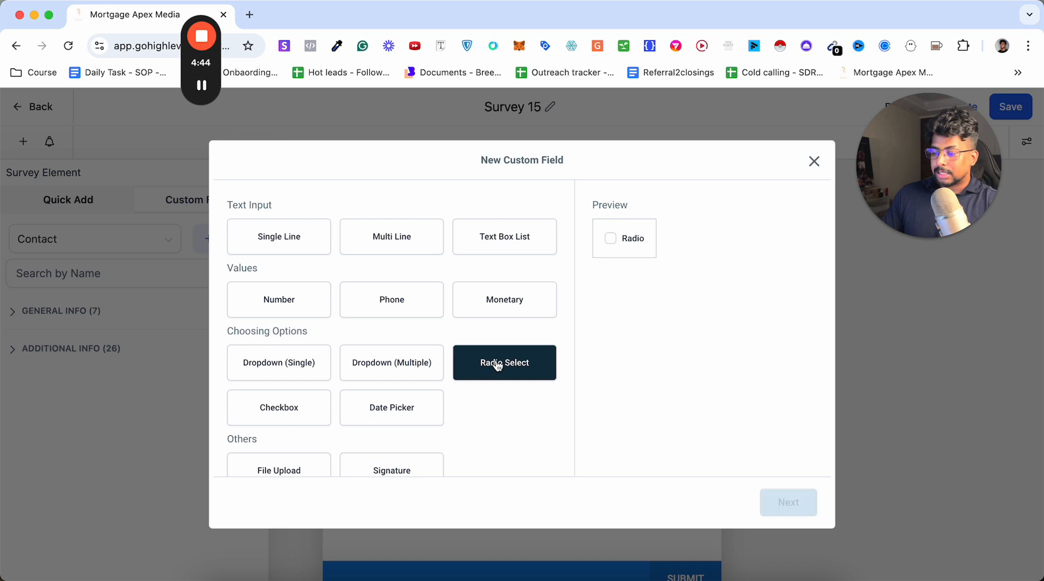
pyautogui.click(797, 496)
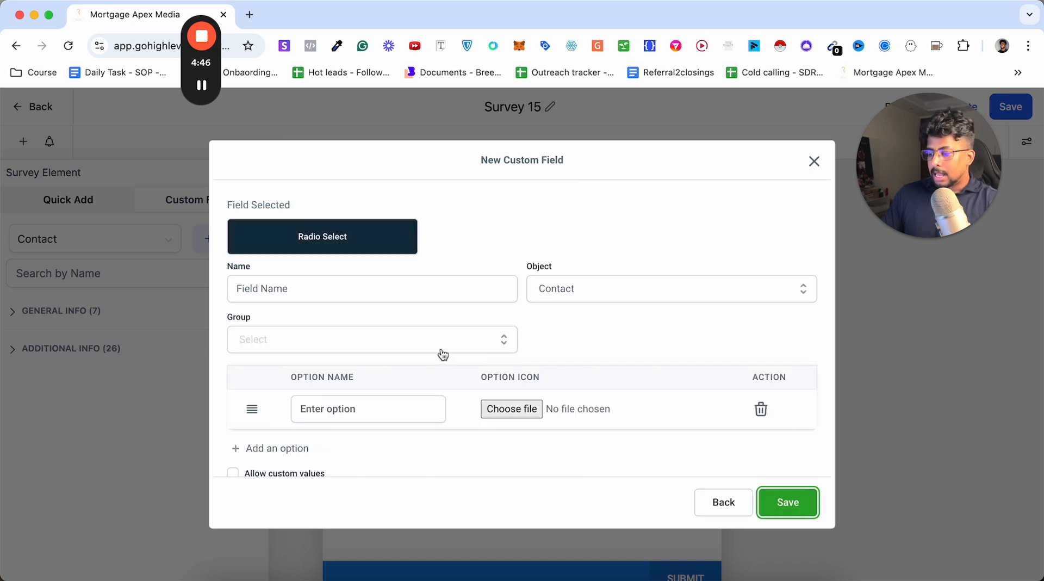
# Name the custom field "What's your Credit score?" and assign it to the Additional Info group.
pyautogui.click(427, 290)
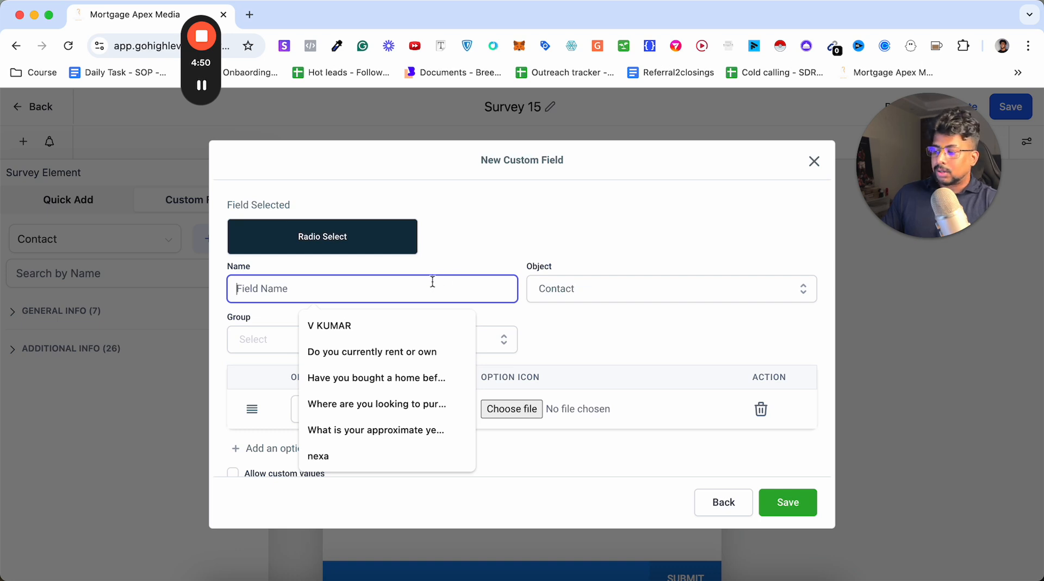
pyautogui.write('What')
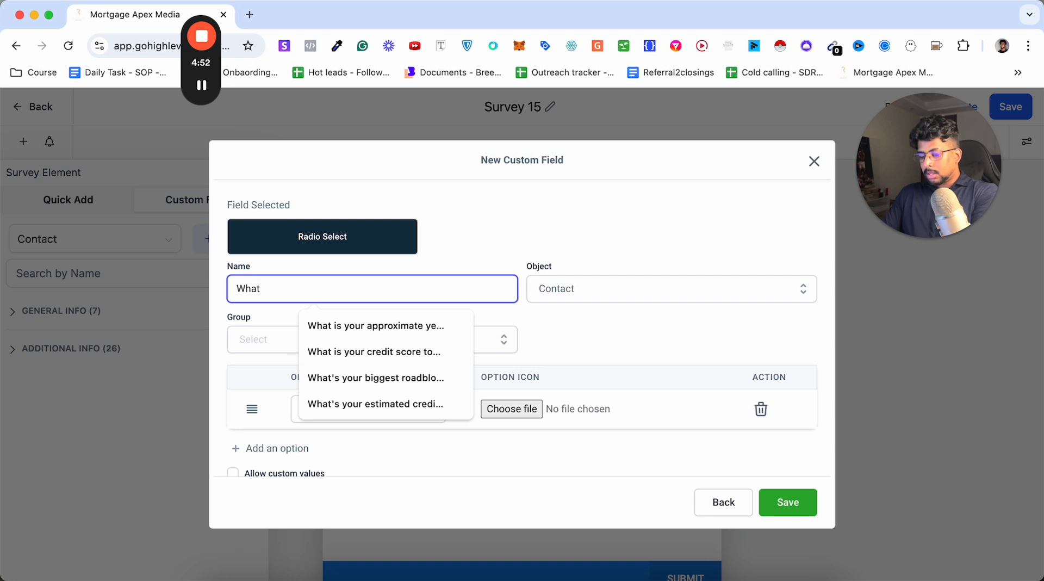
pyautogui.write("'s your")
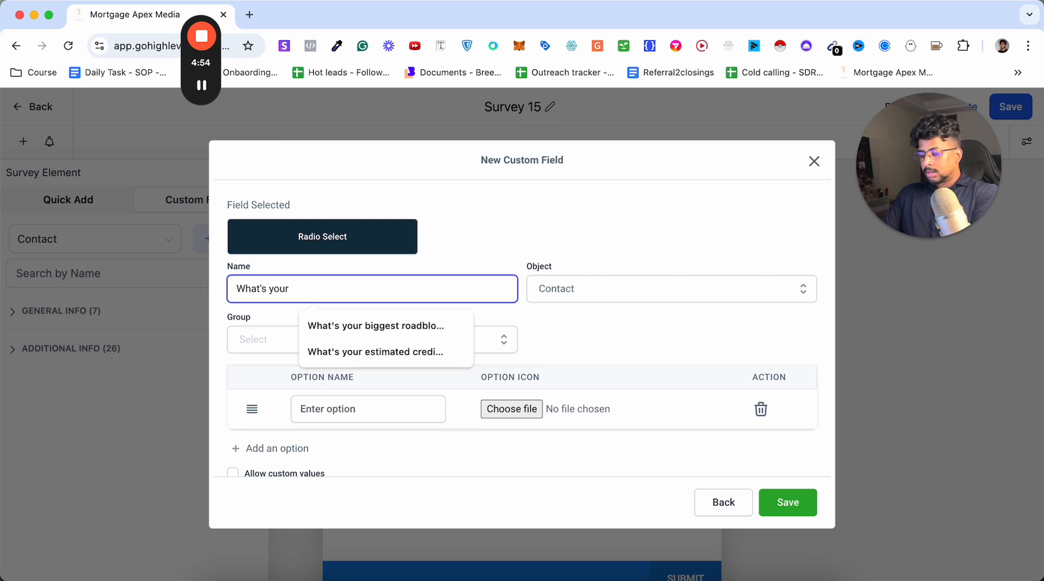
pyautogui.write(' Ct')
pyautogui.write('e')
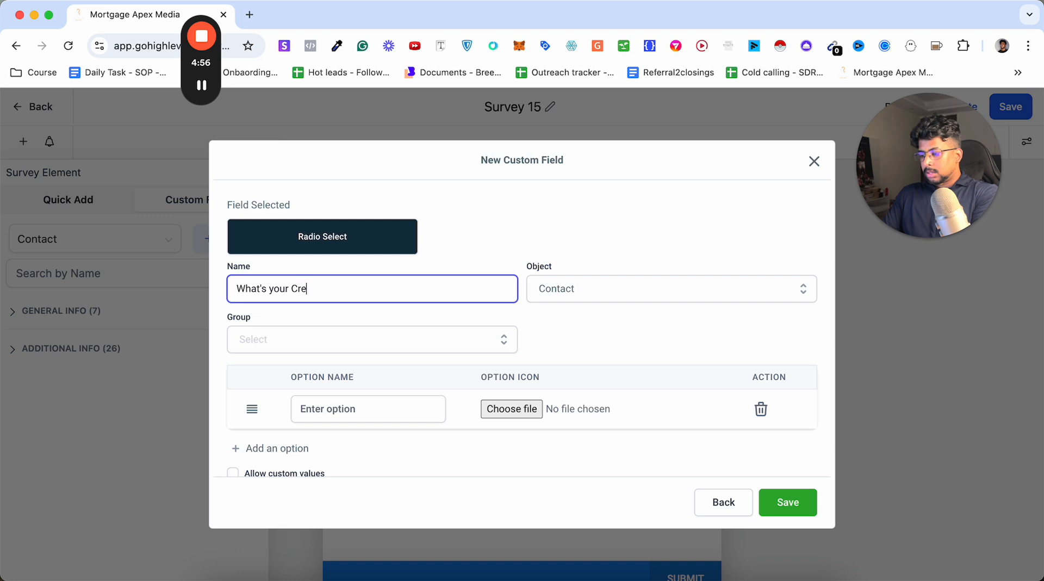
pyautogui.write('dit score')
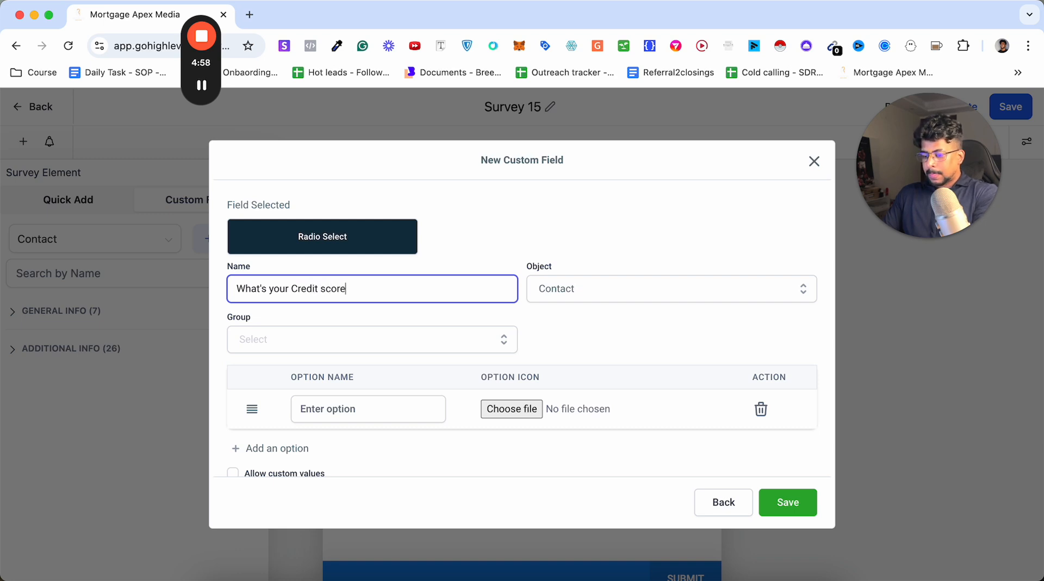
pyautogui.click(386, 341)
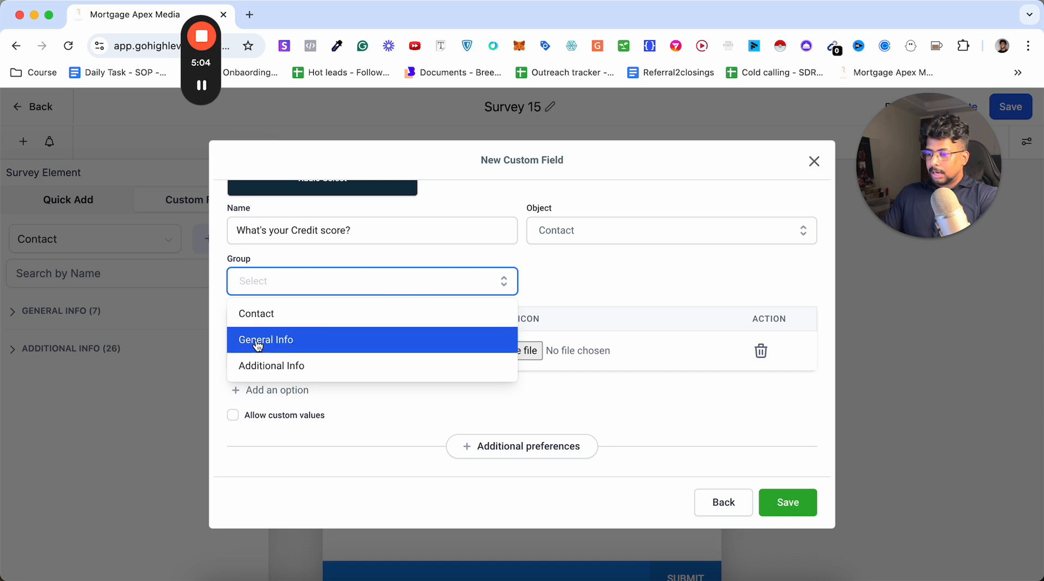
pyautogui.click(281, 364)
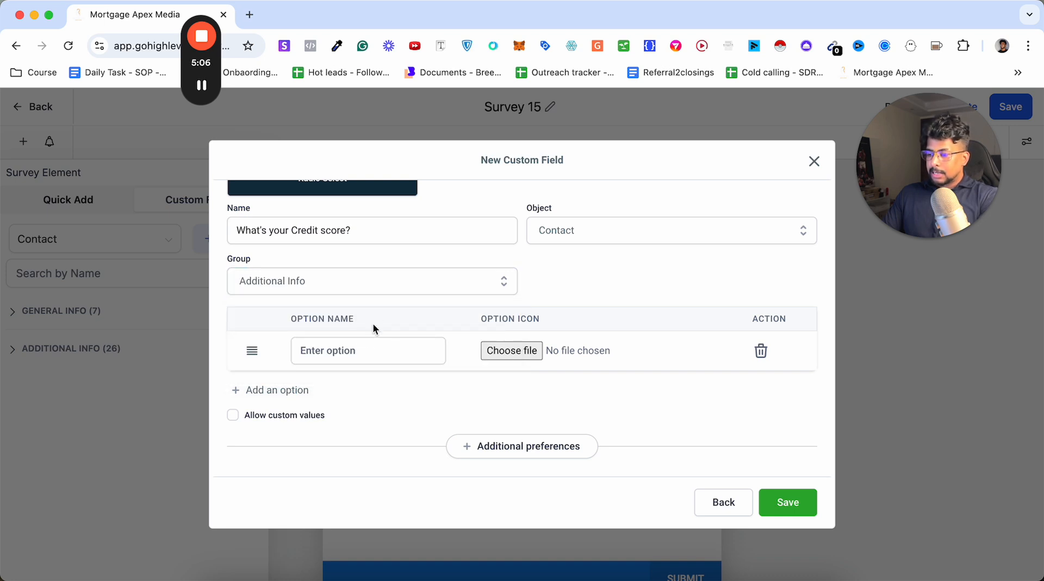
# Enter 500-550 as the first answer option of the credit score field.
pyautogui.click(344, 355)
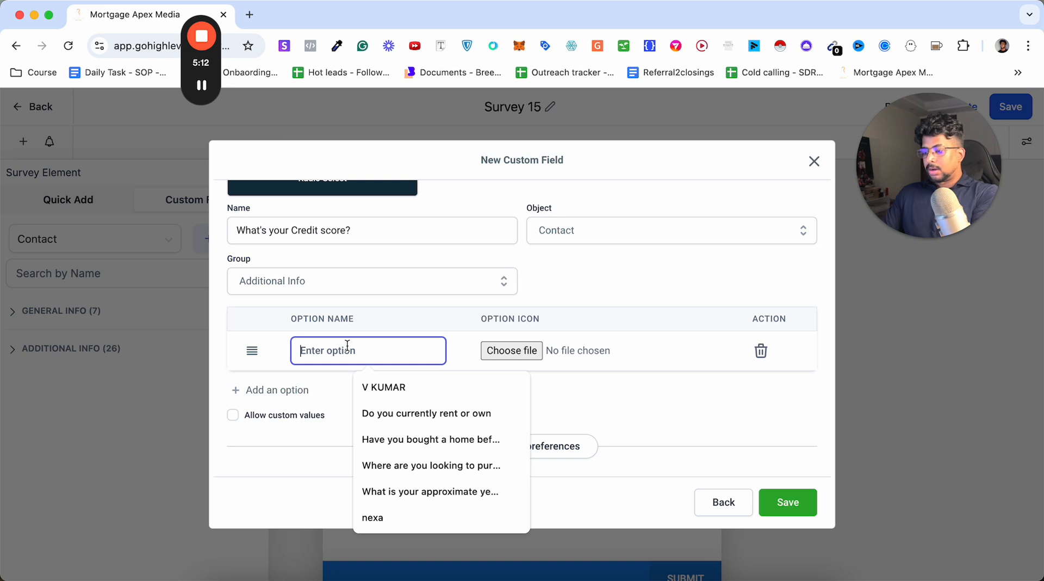
pyautogui.write('52')
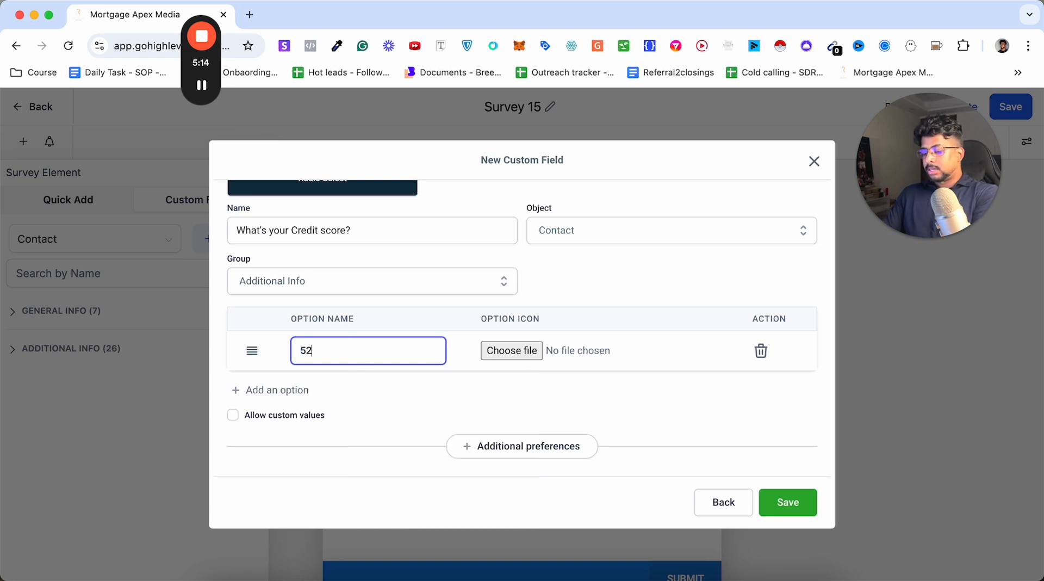
pyautogui.write('0')
pyautogui.press('BackSpace')
pyautogui.press('BackSpace')
pyautogui.write('00-550')
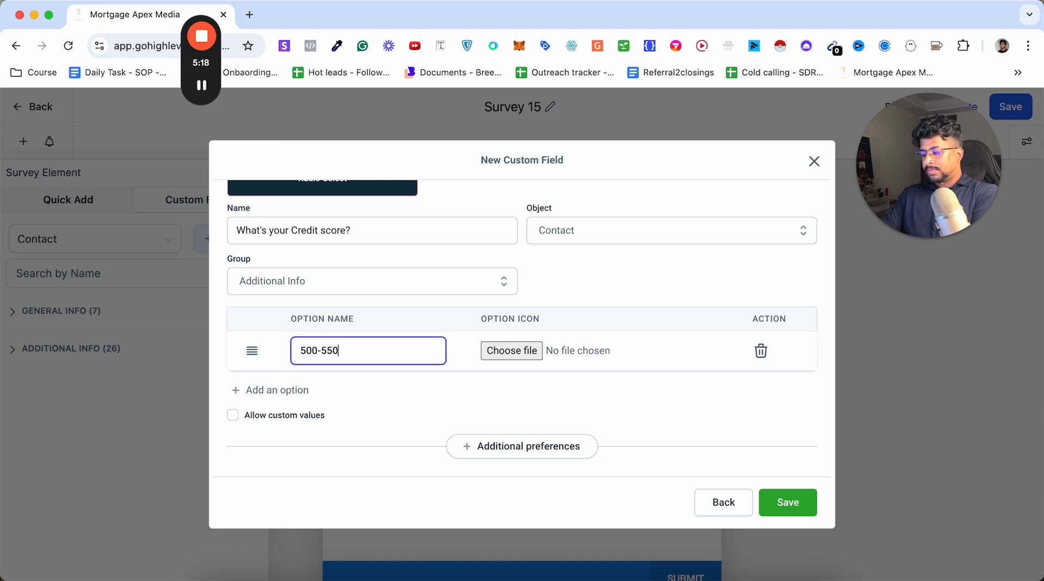
# Add 550-600 as the second answer option and insert an empty third option row.
pyautogui.click(277, 389)
pyautogui.click(329, 384)
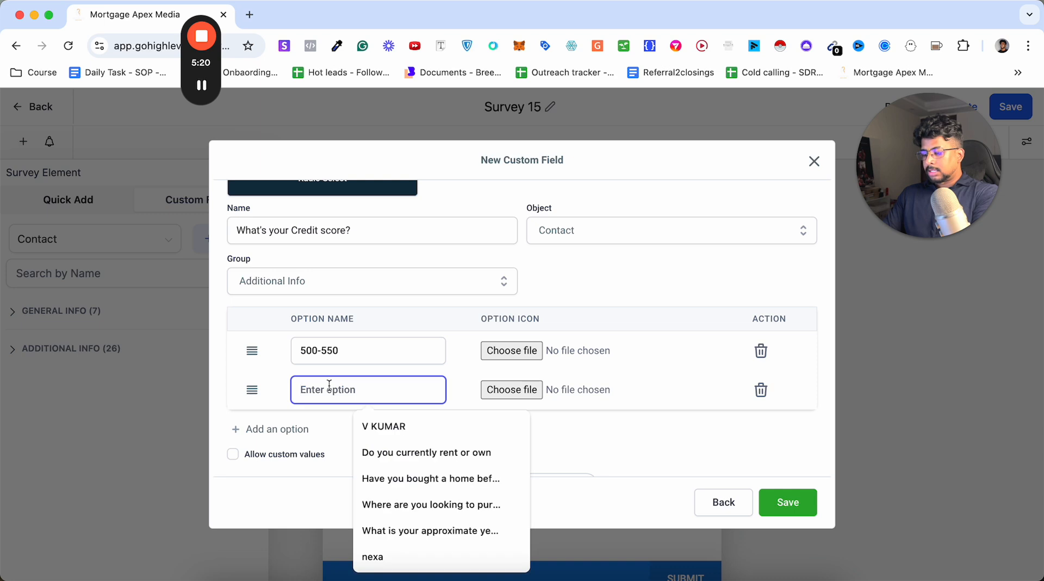
pyautogui.write('550-')
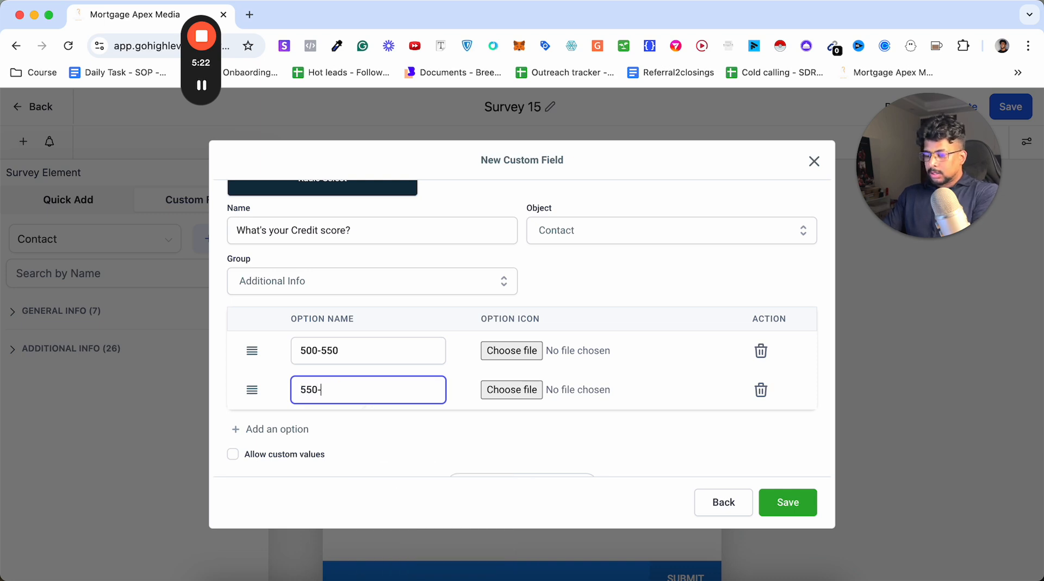
pyautogui.write('600')
pyautogui.click(265, 433)
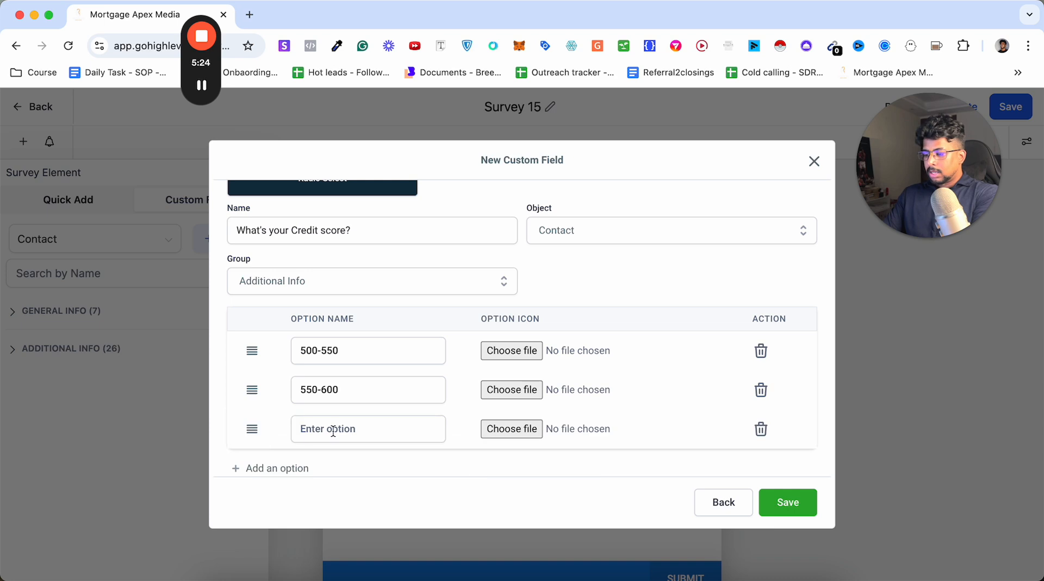
# Enter 600-800 as the third answer option and save the credit score custom field.
pyautogui.click(331, 430)
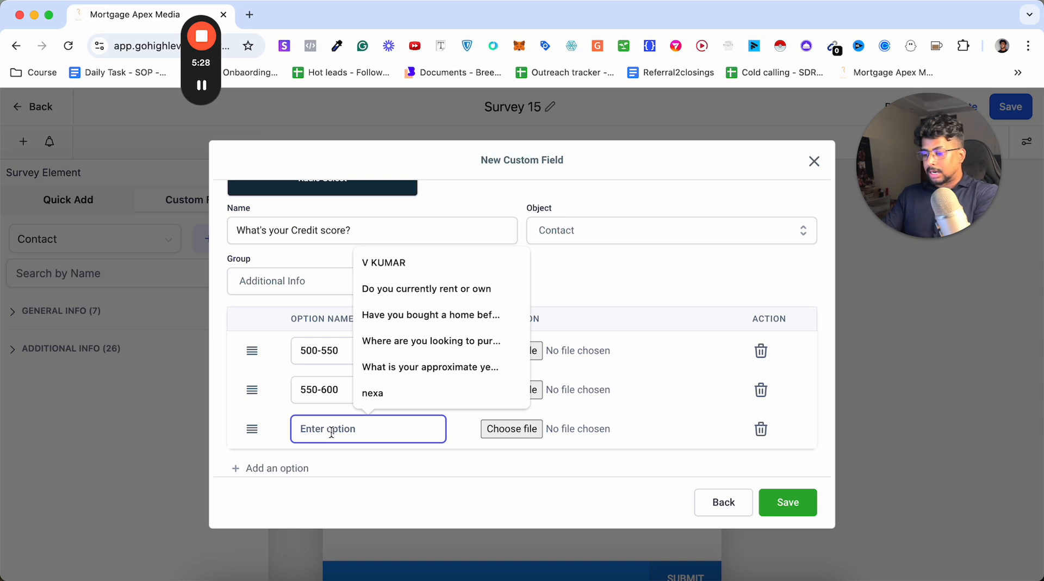
pyautogui.write('600')
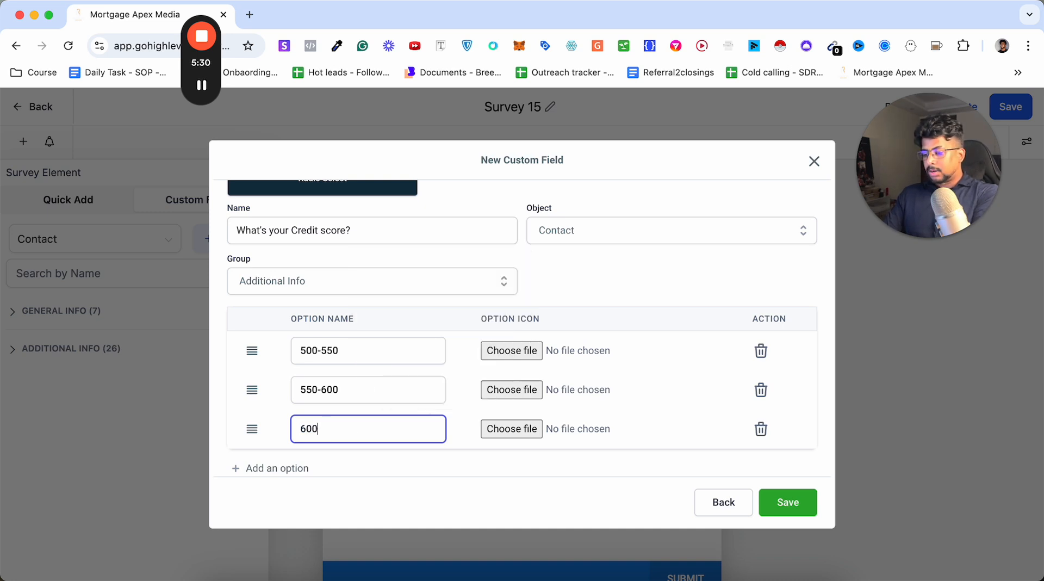
pyautogui.write('-800')
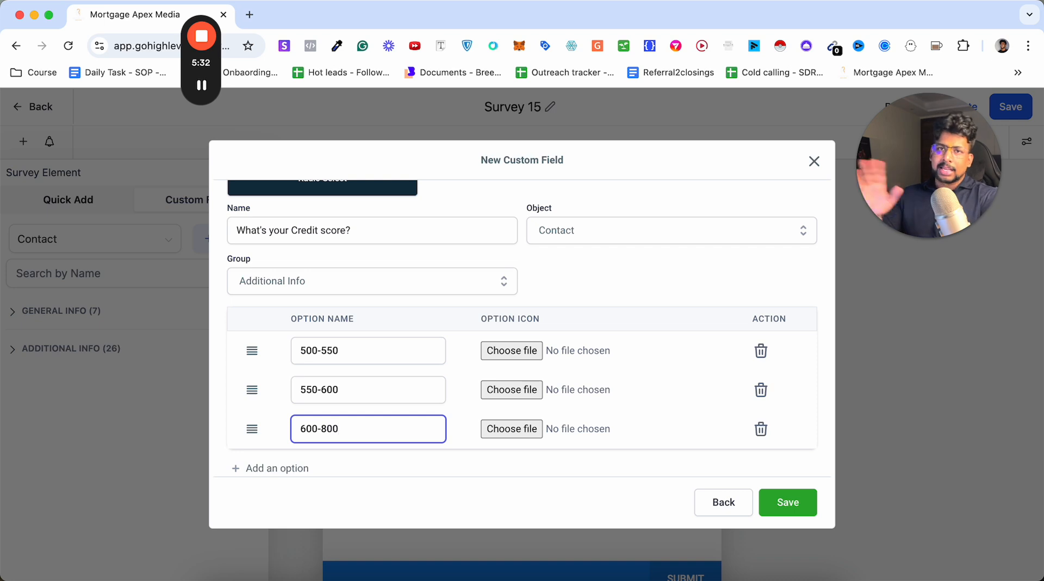
pyautogui.click(787, 500)
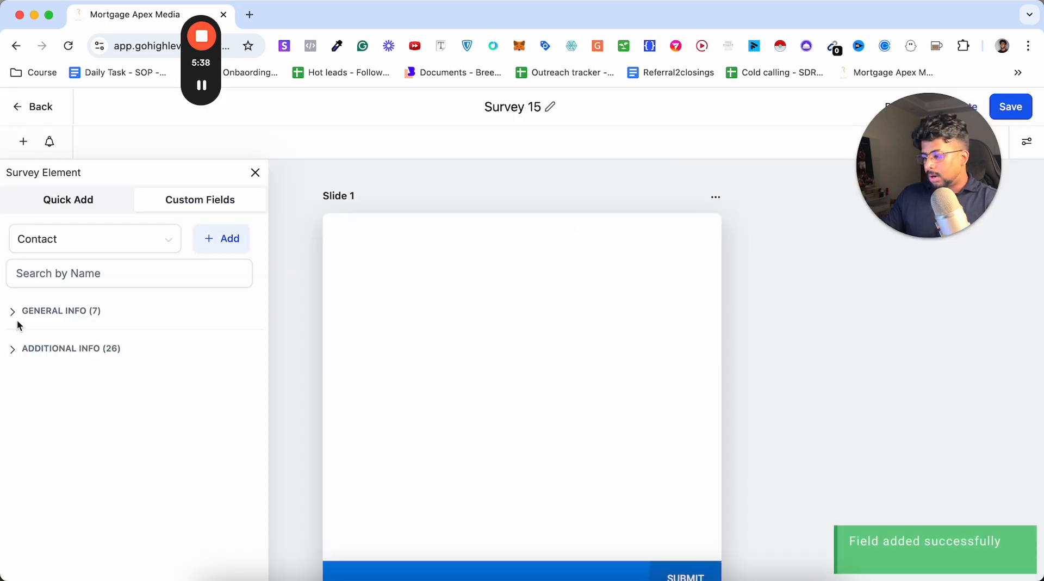
# Search the contact custom fields for "cred" and place "What's your Credit score?" on Slide 1.
pyautogui.click(89, 315)
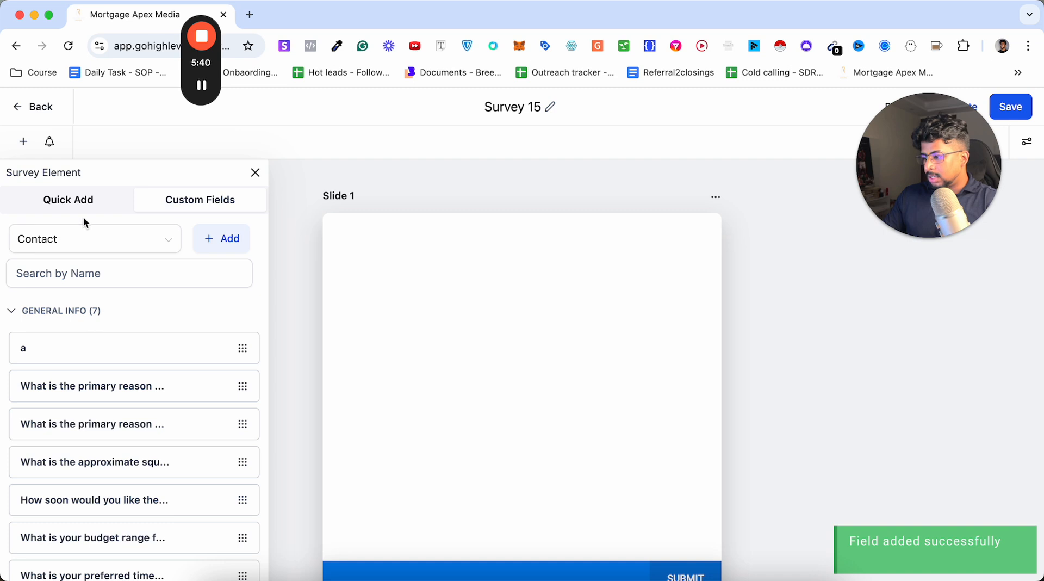
pyautogui.click(74, 278)
pyautogui.write('cred')
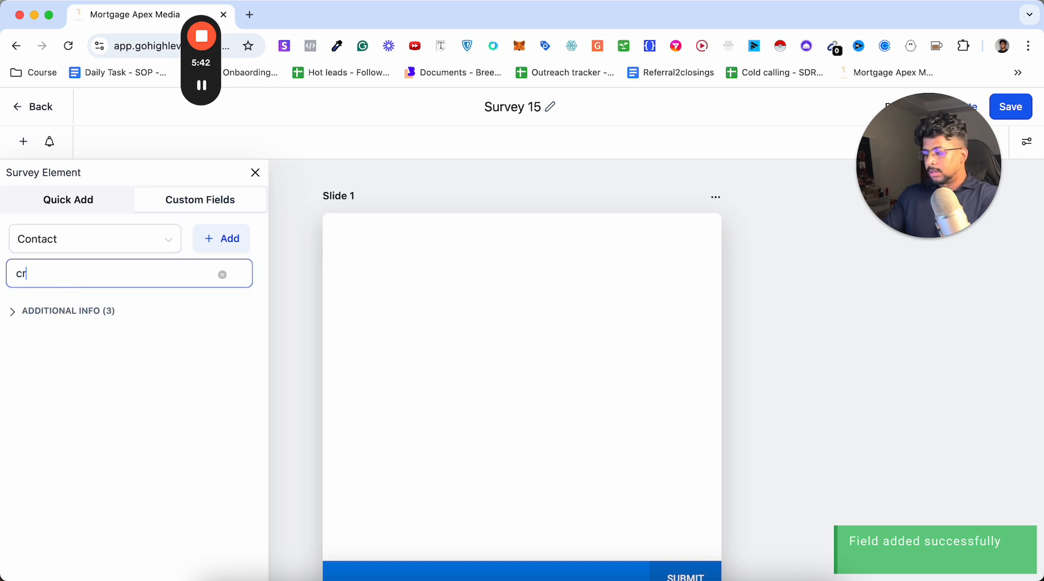
pyautogui.click(81, 313)
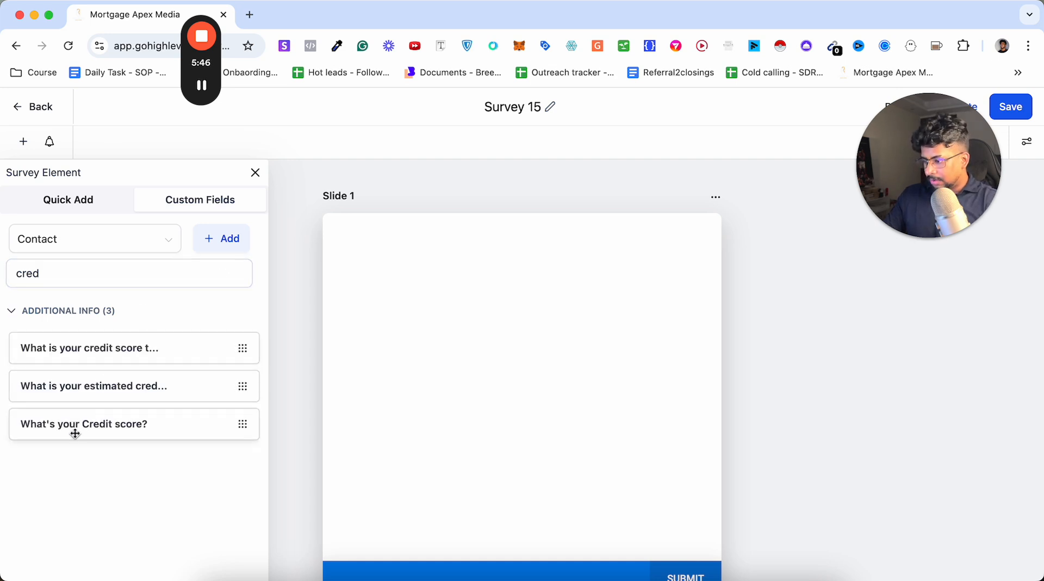
pyautogui.moveTo(72, 431); pyautogui.dragTo(426, 268)
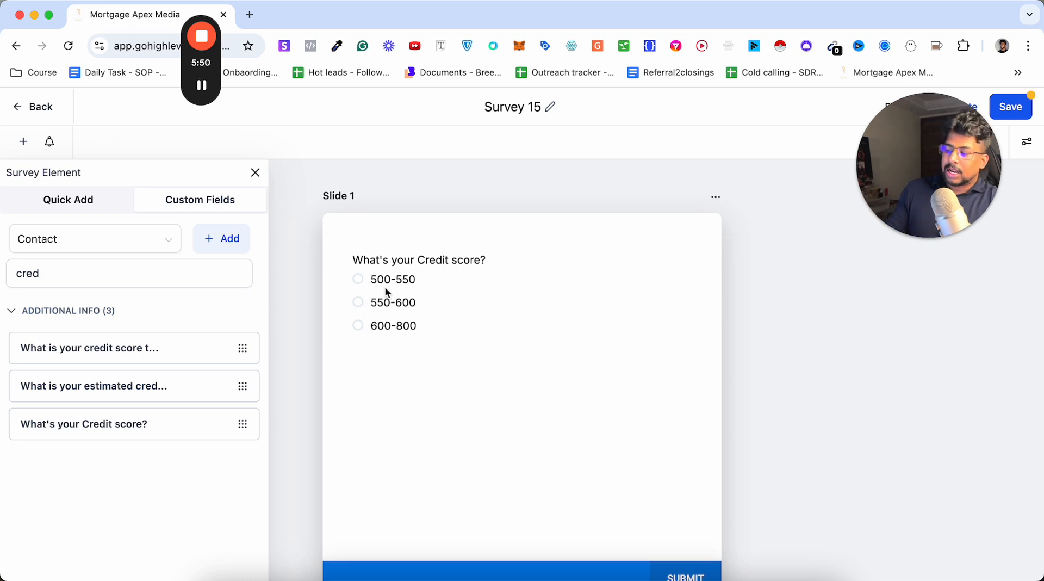
# Set the credit score question's logic for the 500-550 answer to Disqualify immediately.
pyautogui.click(432, 311)
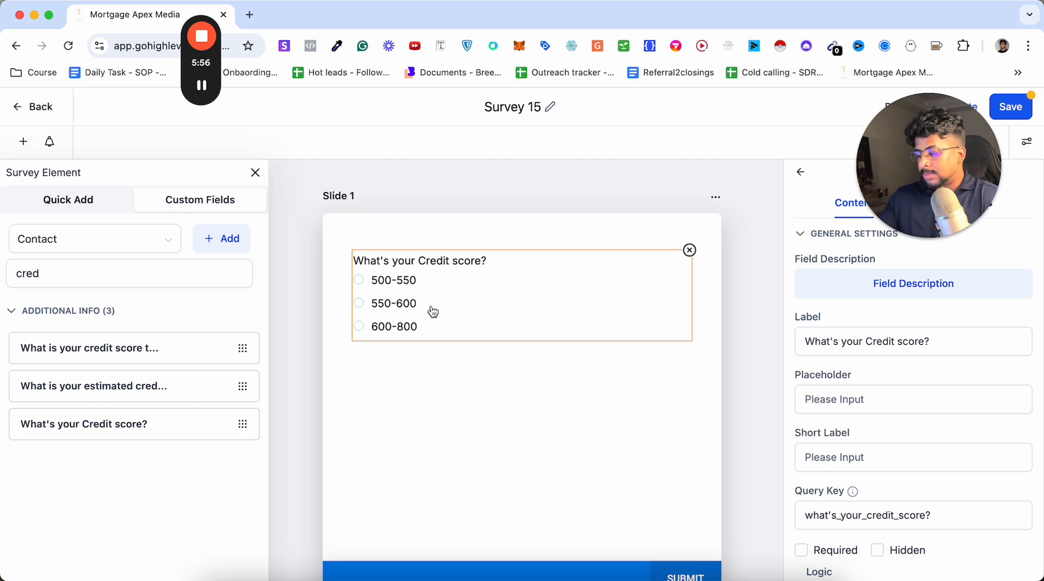
pyautogui.moveTo(243, 386)
pyautogui.mouseDown()
pyautogui.moveTo(552, 272)
pyautogui.moveTo(221, 407)
pyautogui.moveTo(226, 393)
pyautogui.mouseUp()
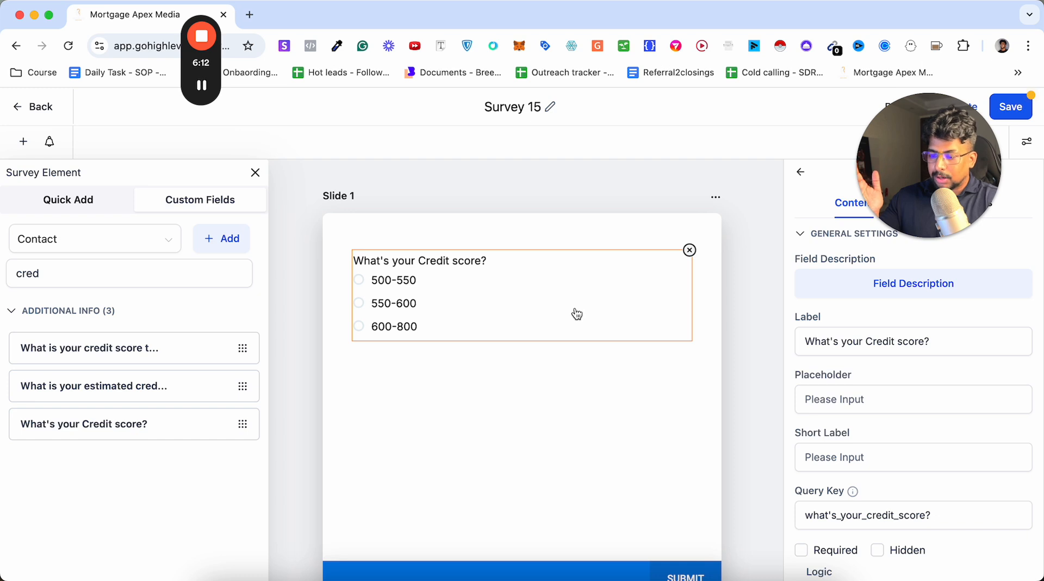
pyautogui.scroll(-3, 906, 407)
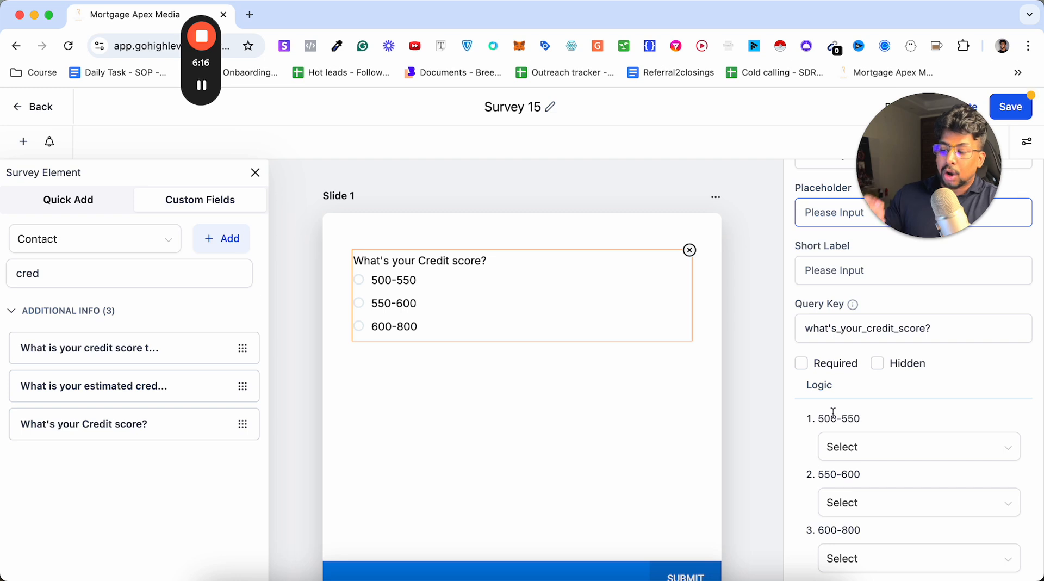
pyautogui.doubleClick(816, 385)
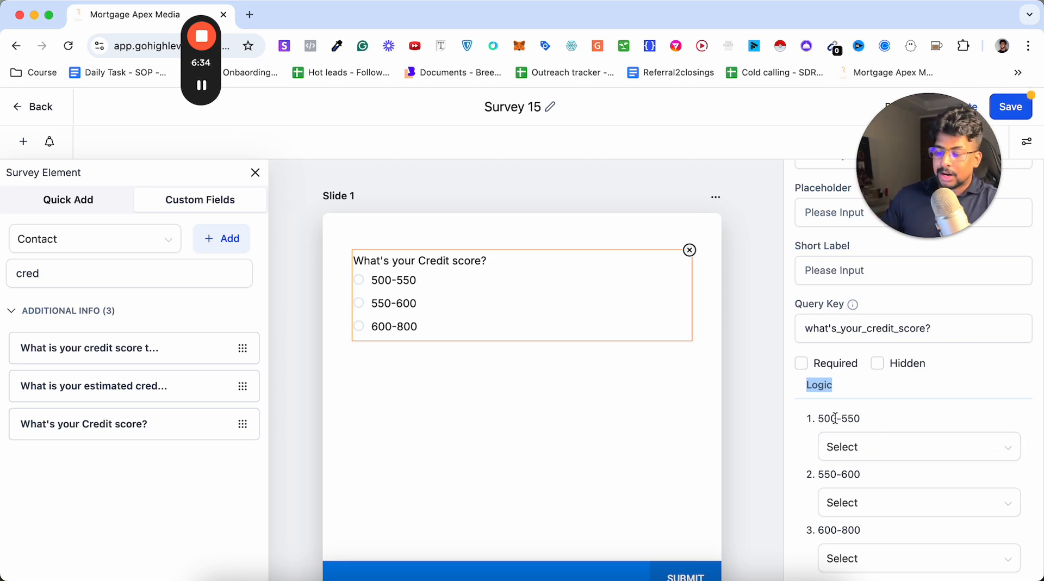
pyautogui.click(871, 445)
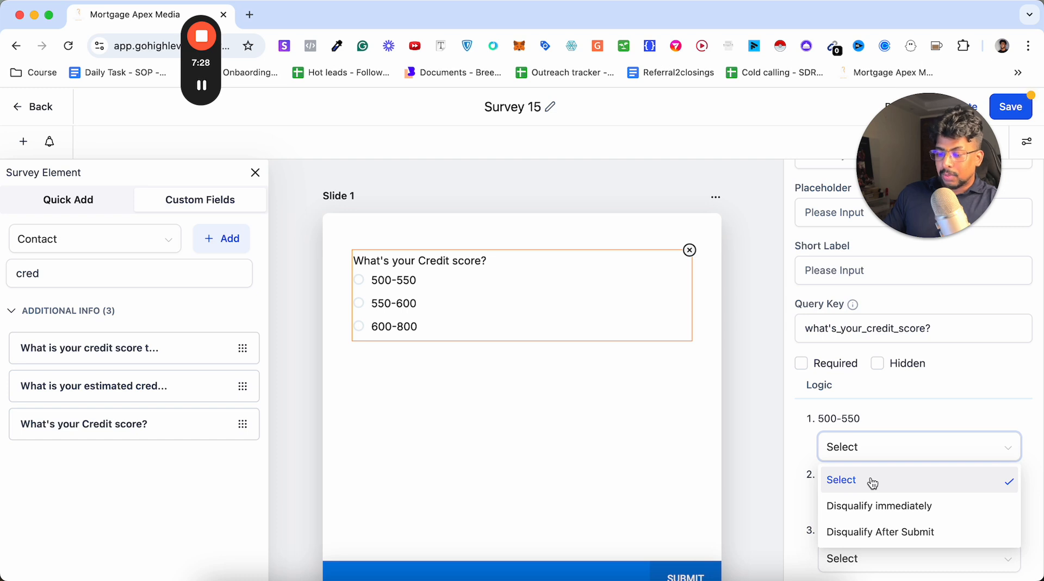
pyautogui.click(905, 505)
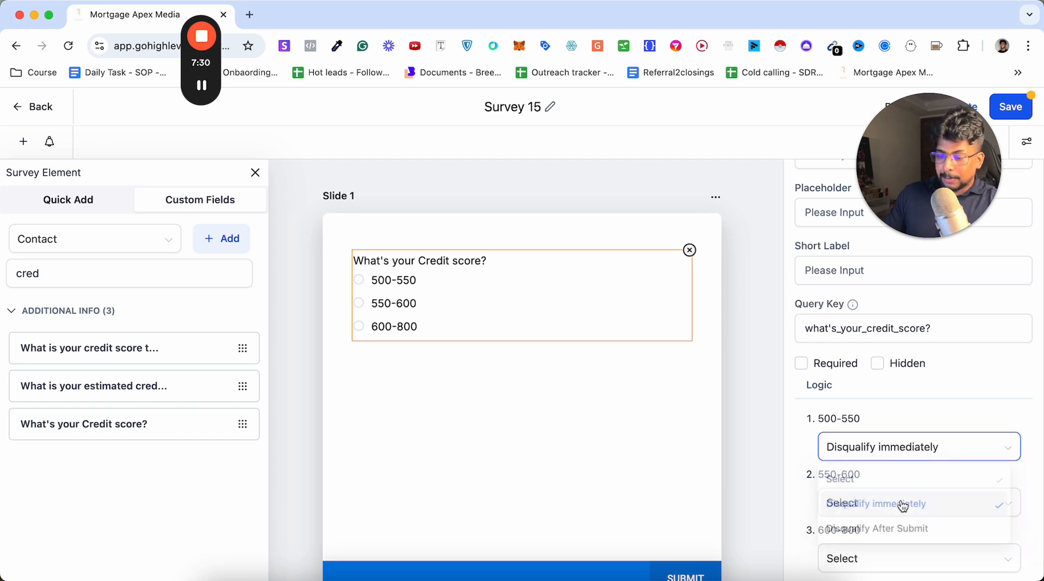
pyautogui.scroll(5, 872, 388)
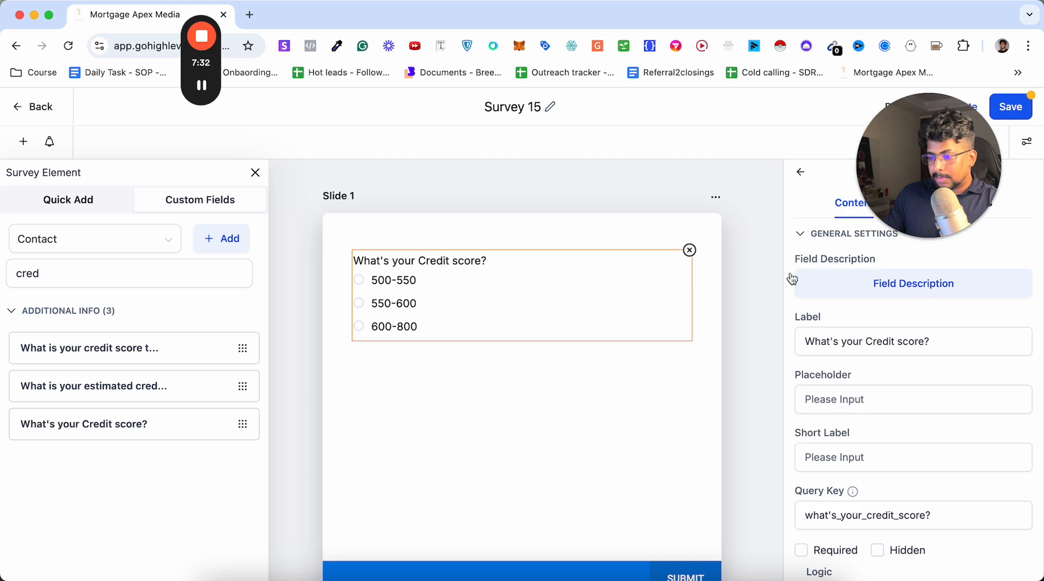
pyautogui.click(754, 259)
pyautogui.moveTo(916, 158); pyautogui.dragTo(87, 503)
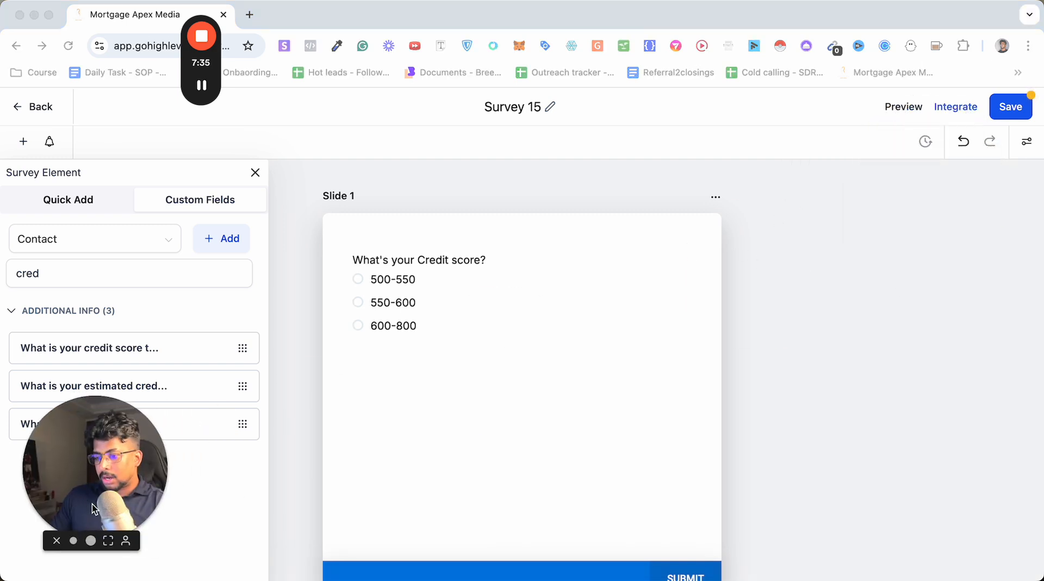
# Examine the survey's layout style settings, including input style, width, field spacing and padding.
pyautogui.click(1030, 144)
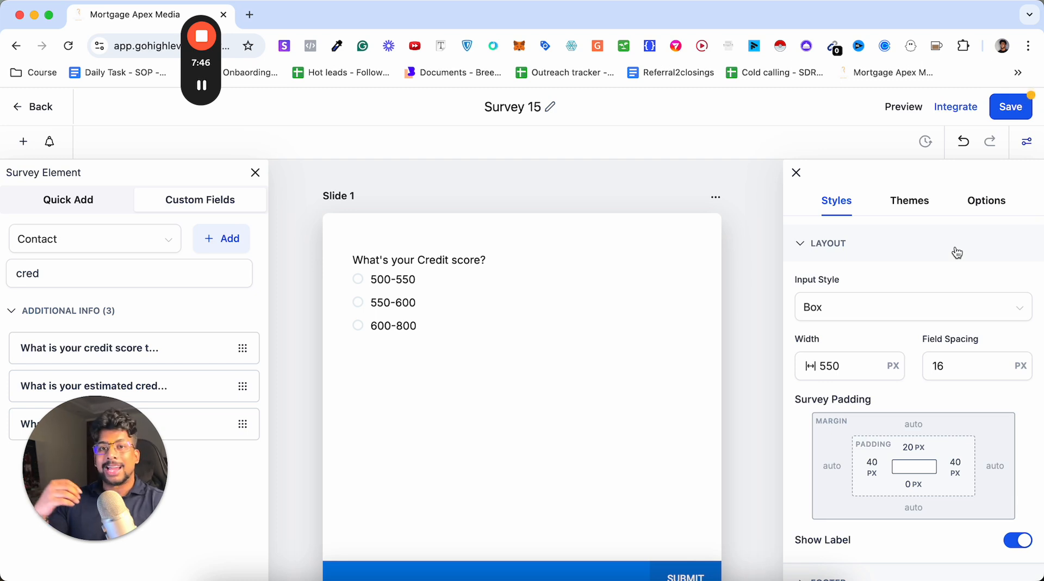
pyautogui.scroll(-3, 957, 252)
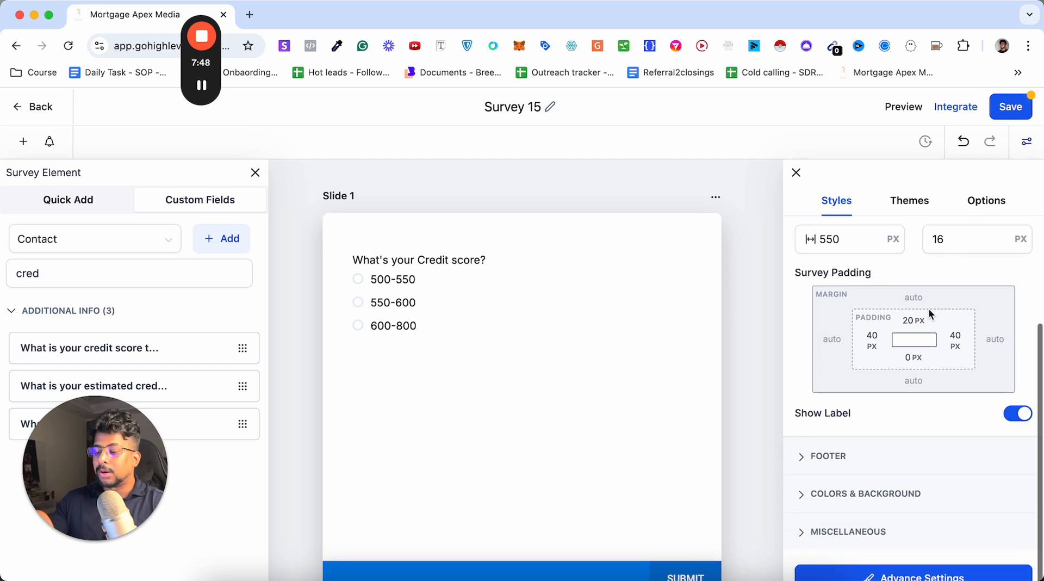
pyautogui.scroll(1, 944, 376)
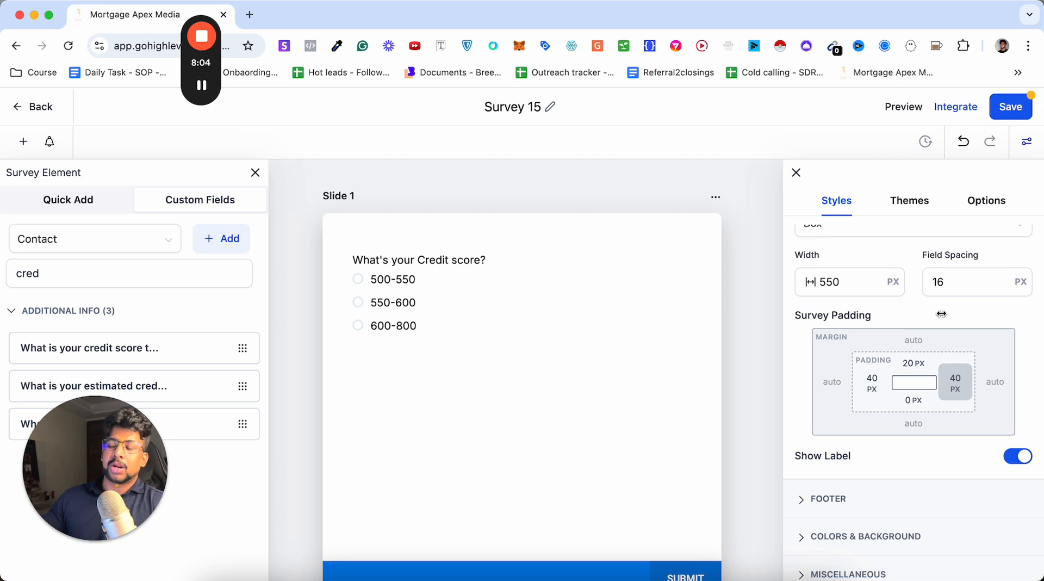
pyautogui.click(940, 287)
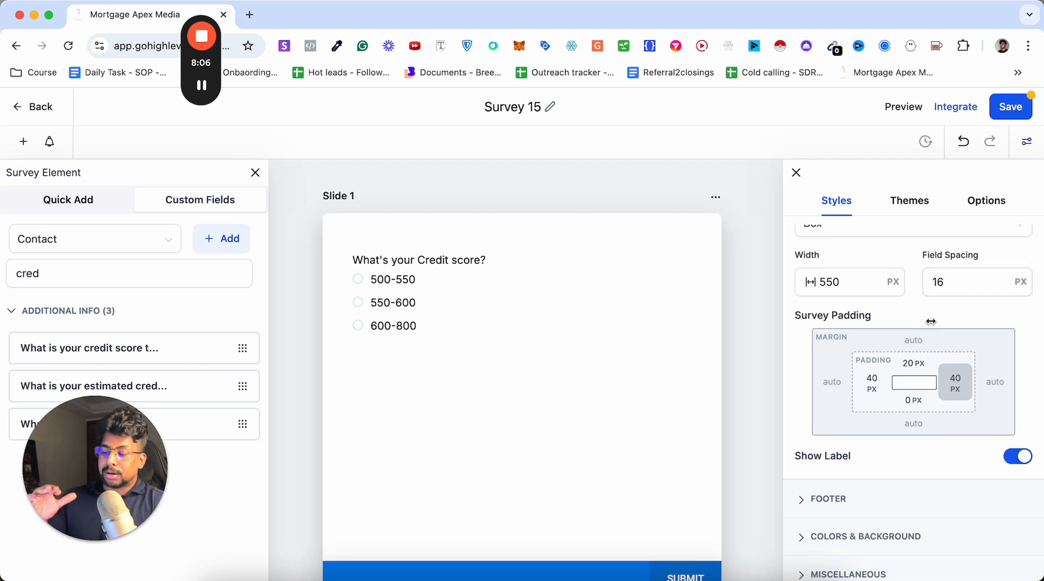
pyautogui.scroll(1, 931, 321)
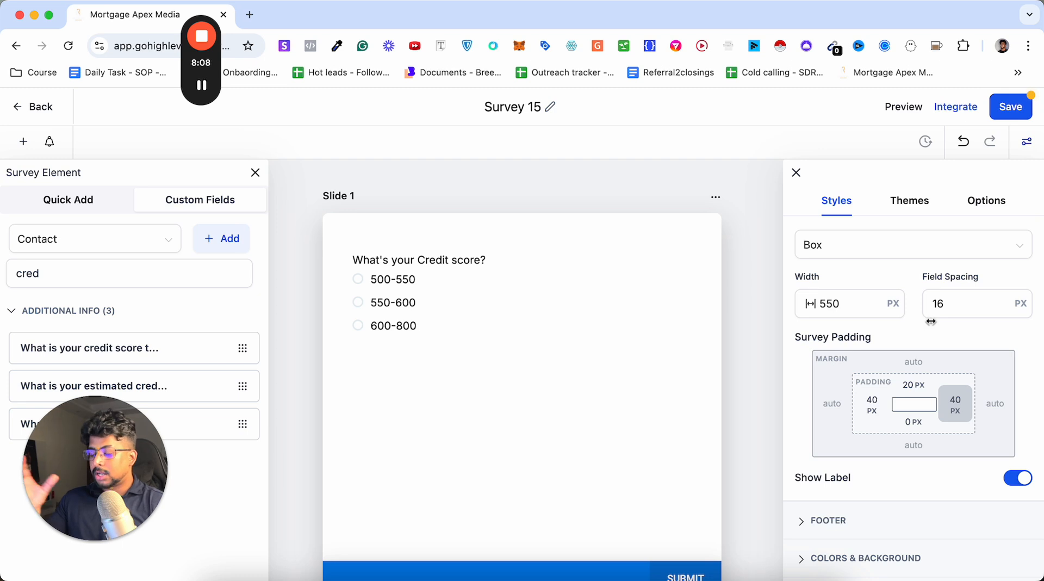
pyautogui.scroll(3, 931, 321)
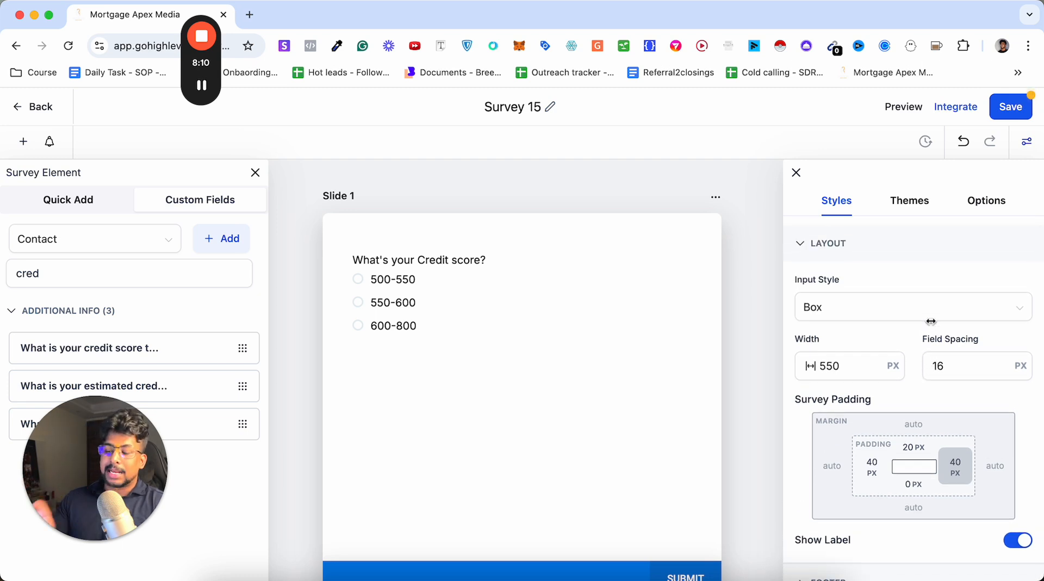
pyautogui.click(826, 374)
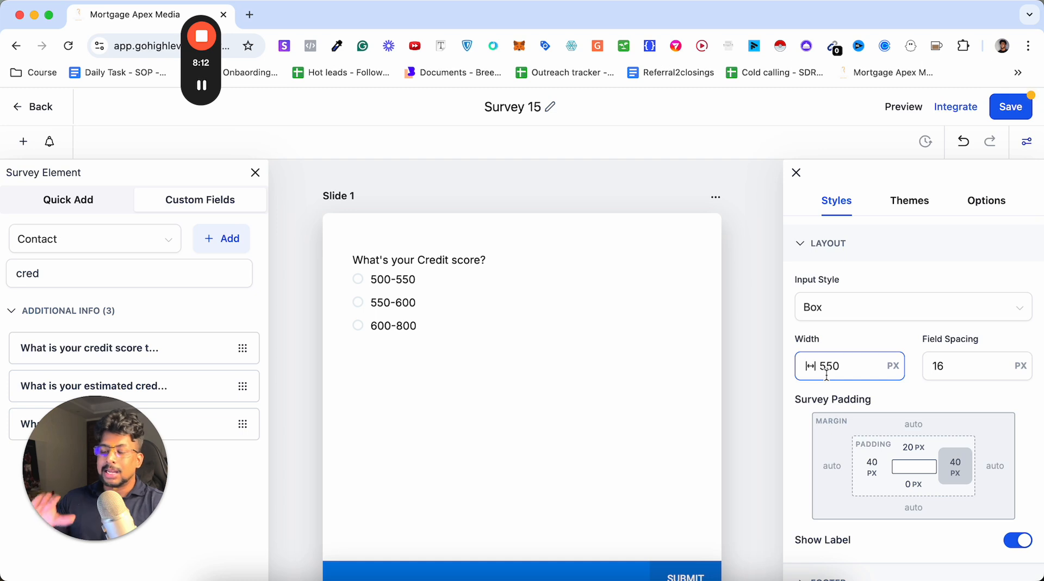
# Browse the available survey themes.
pyautogui.click(897, 202)
pyautogui.moveTo(929, 319)
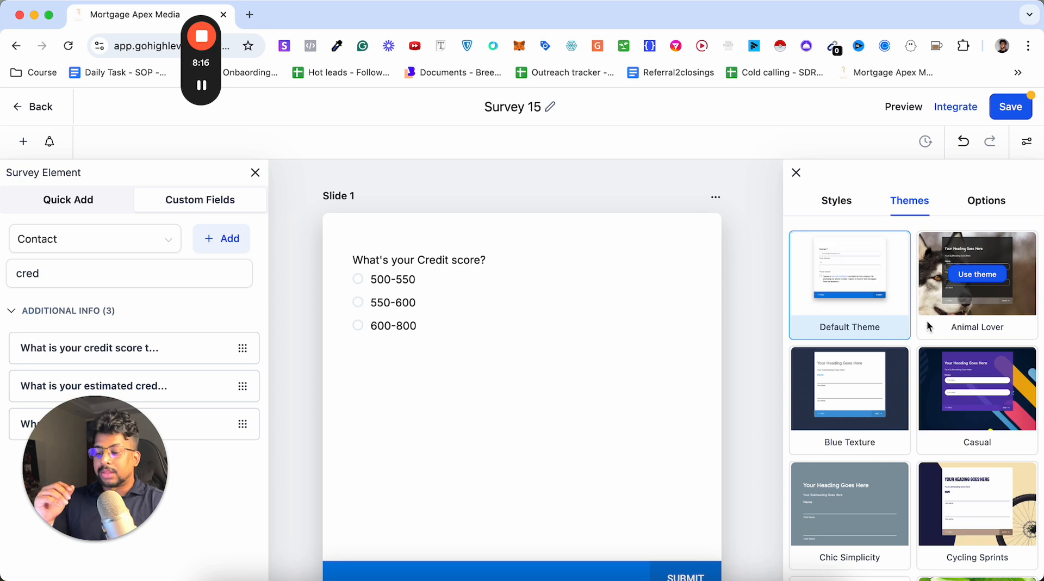
pyautogui.moveTo(858, 402)
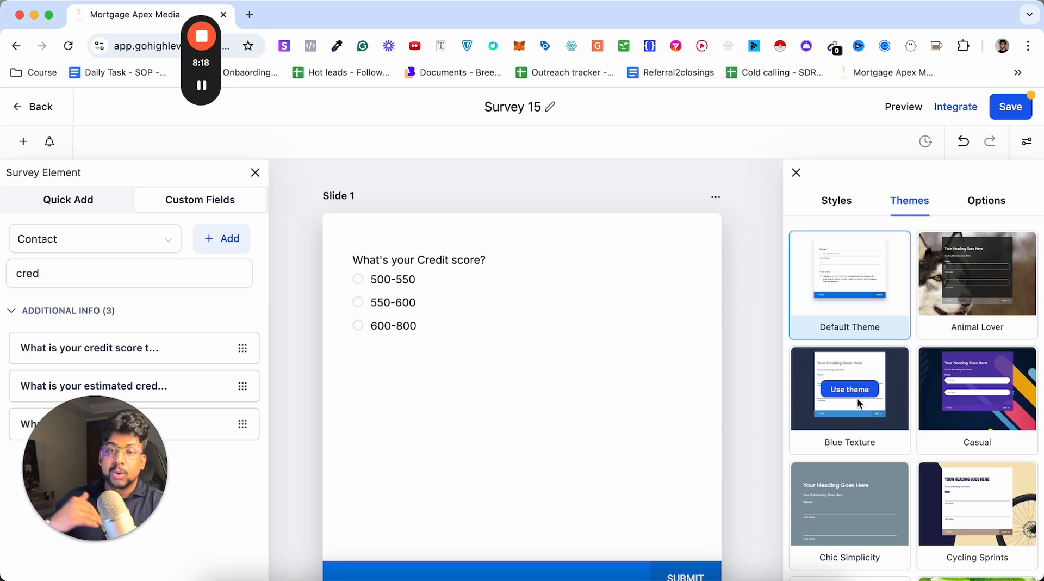
pyautogui.scroll(-5, 857, 397)
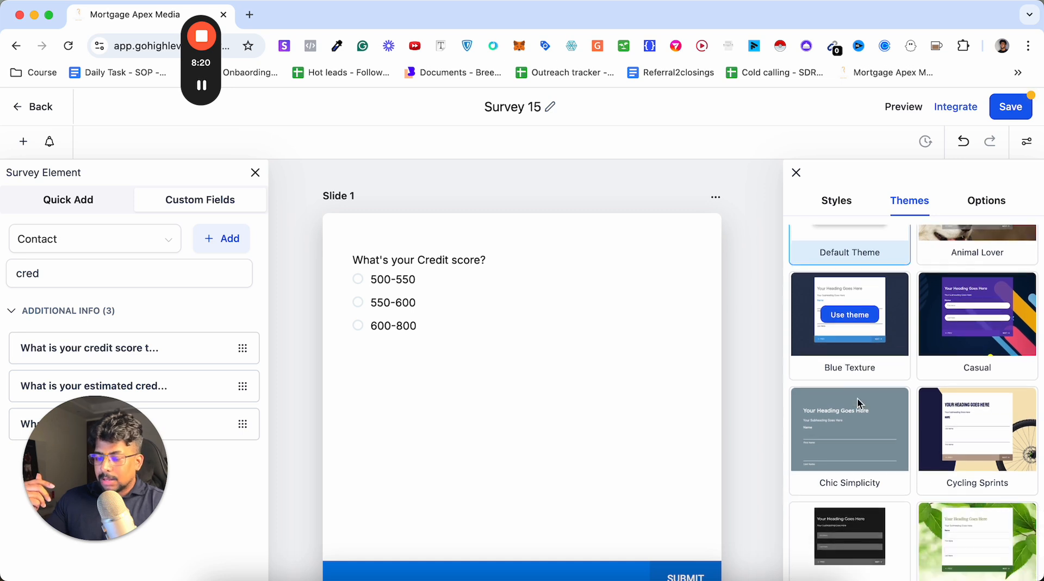
pyautogui.moveTo(890, 436)
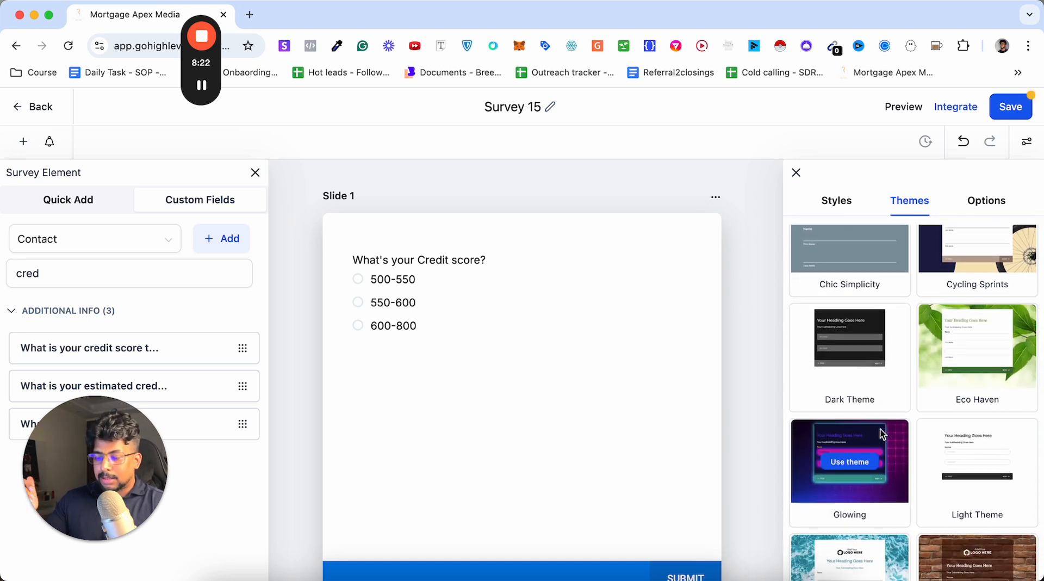
pyautogui.scroll(-3, 890, 436)
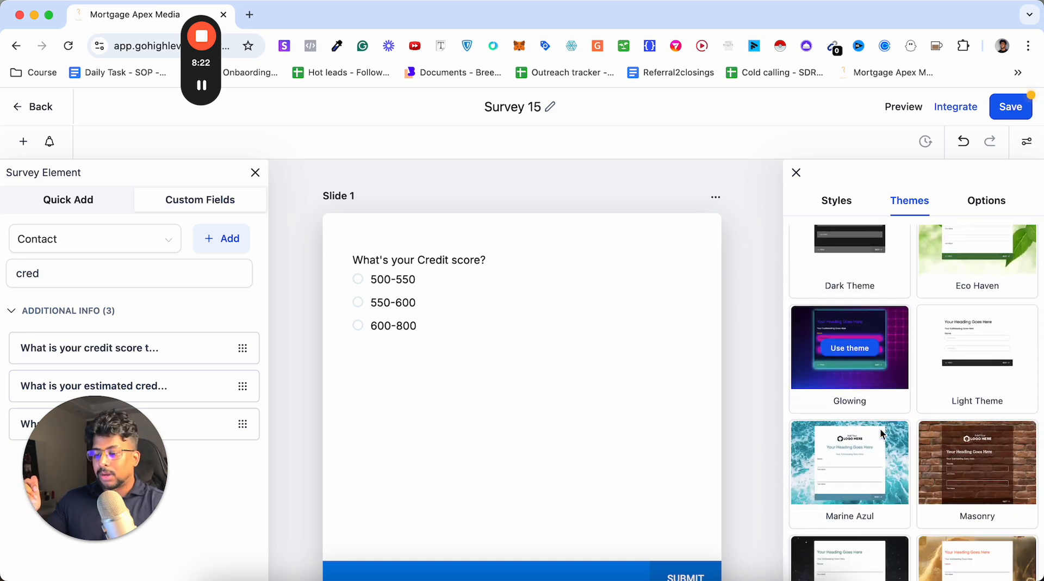
# Review the survey's On Submit, Disqualify Immediately and Disqualify After Submit options and their available action types.
pyautogui.click(987, 203)
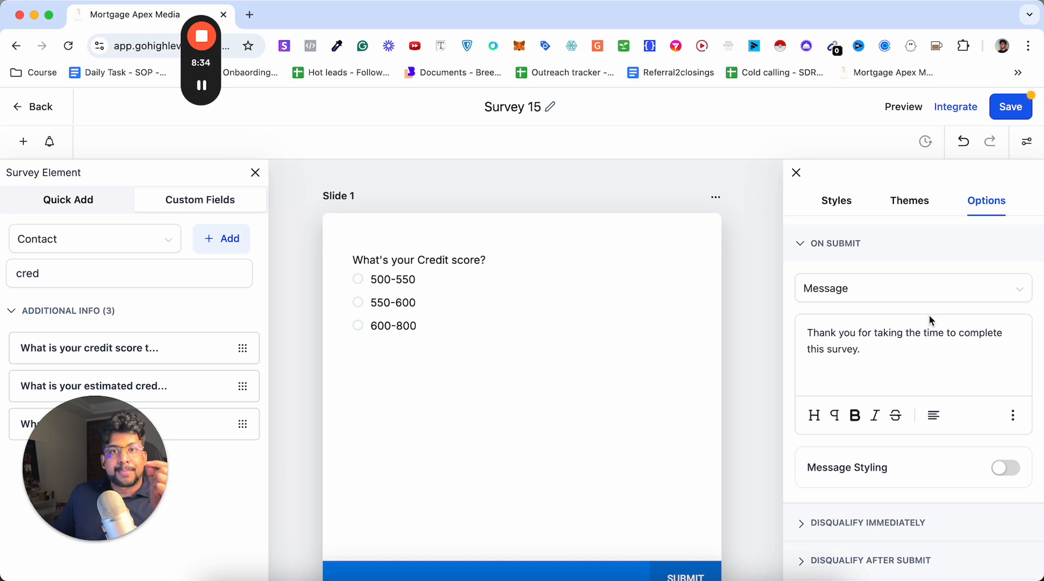
pyautogui.click(859, 295)
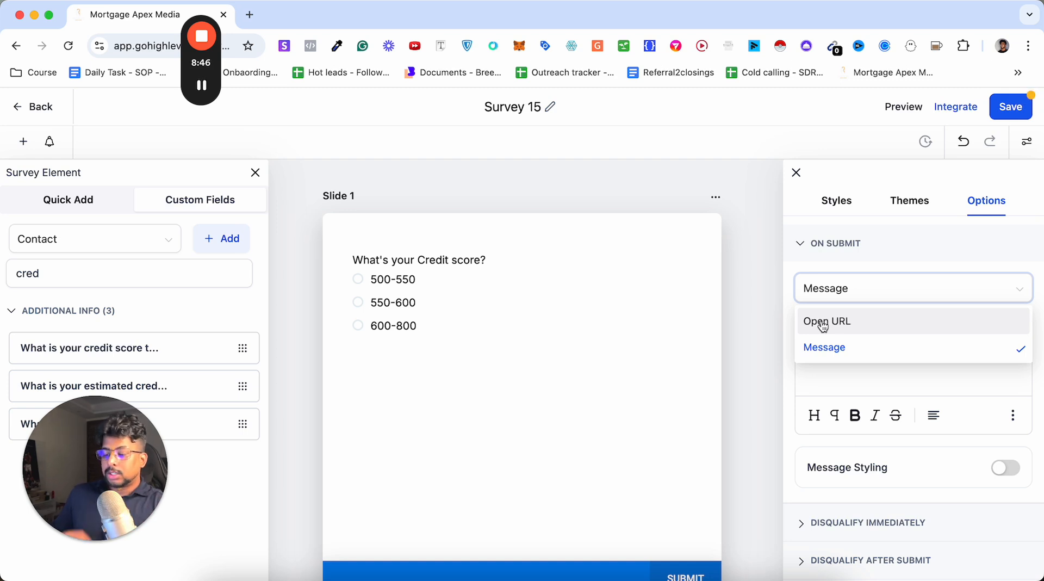
pyautogui.click(912, 249)
pyautogui.scroll(-3, 894, 356)
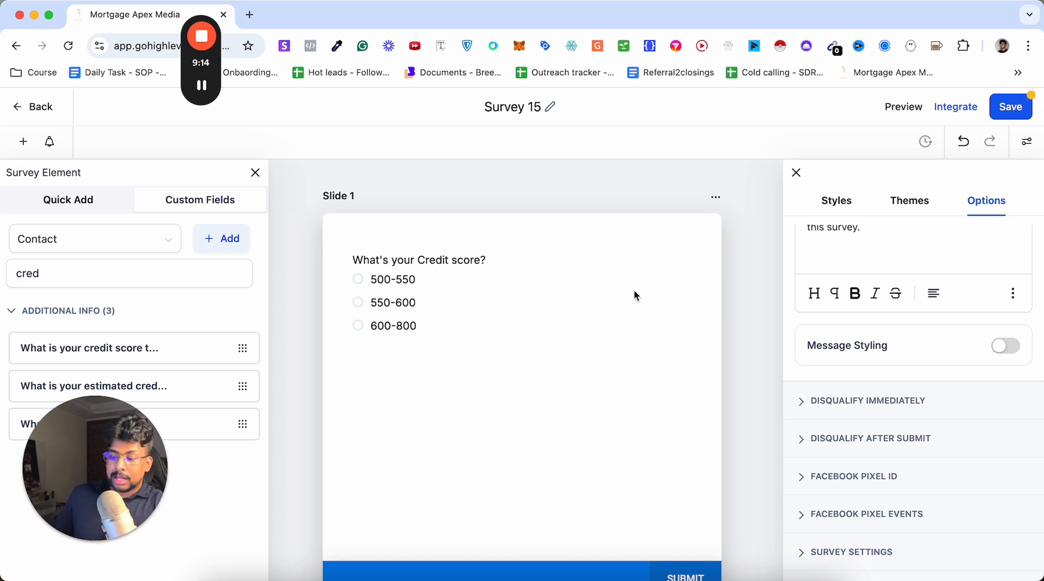
pyautogui.click(843, 408)
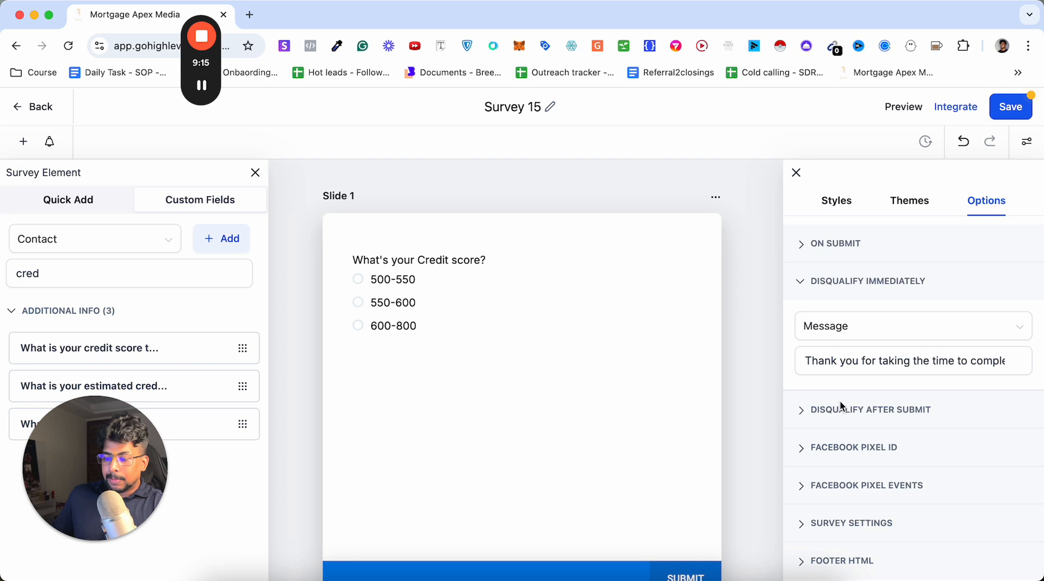
pyautogui.click(871, 334)
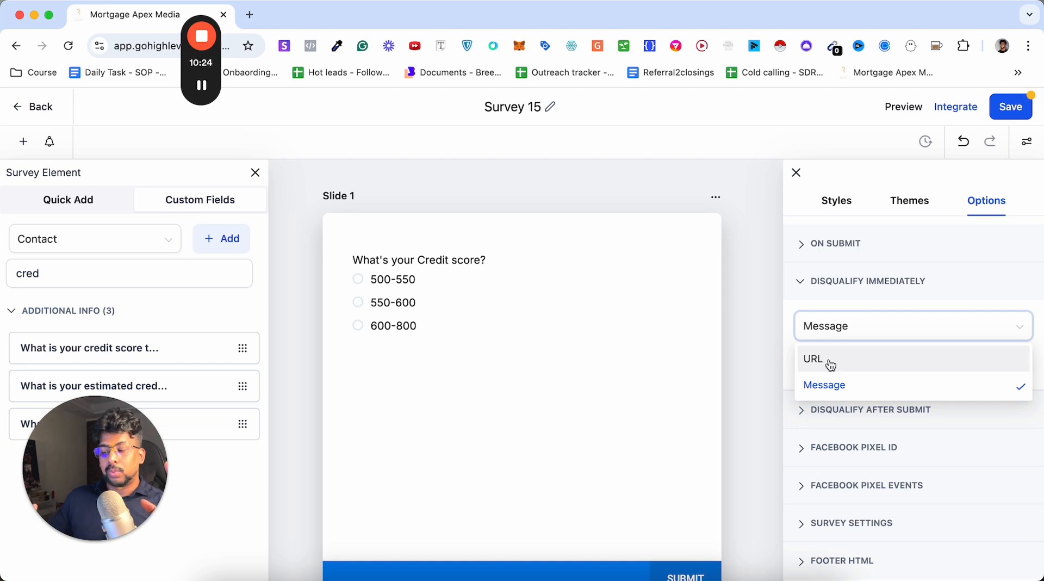
pyautogui.click(805, 418)
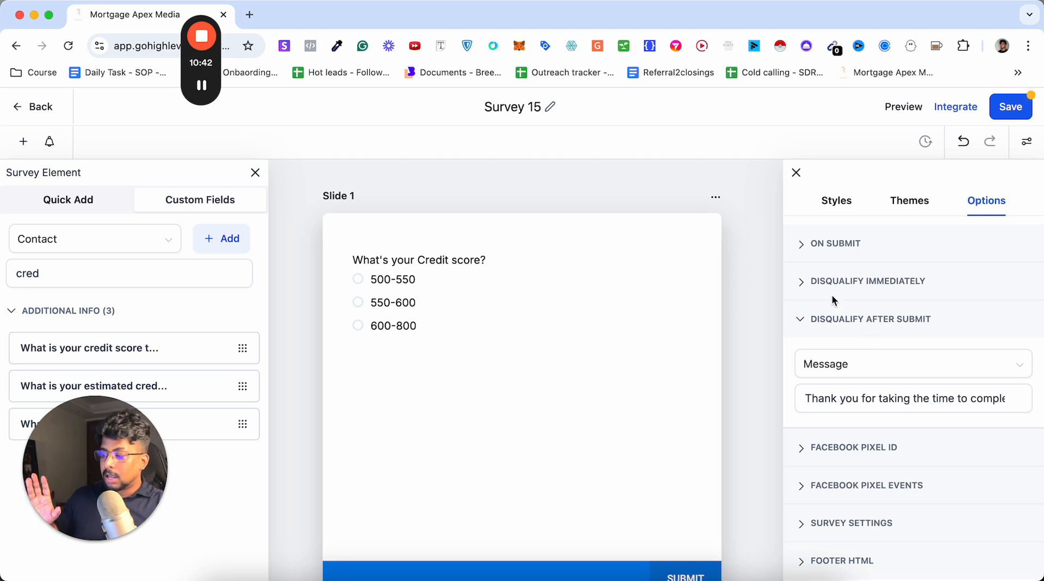
# Check which quick-add fields are available for the Opportunity object and return to the Contact fields.
pyautogui.click(157, 246)
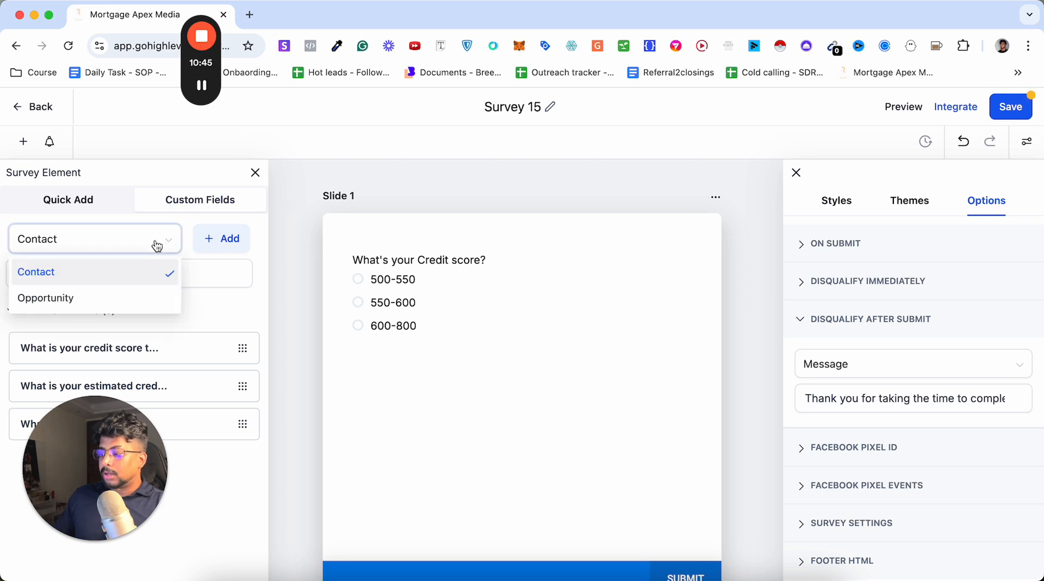
pyautogui.click(108, 297)
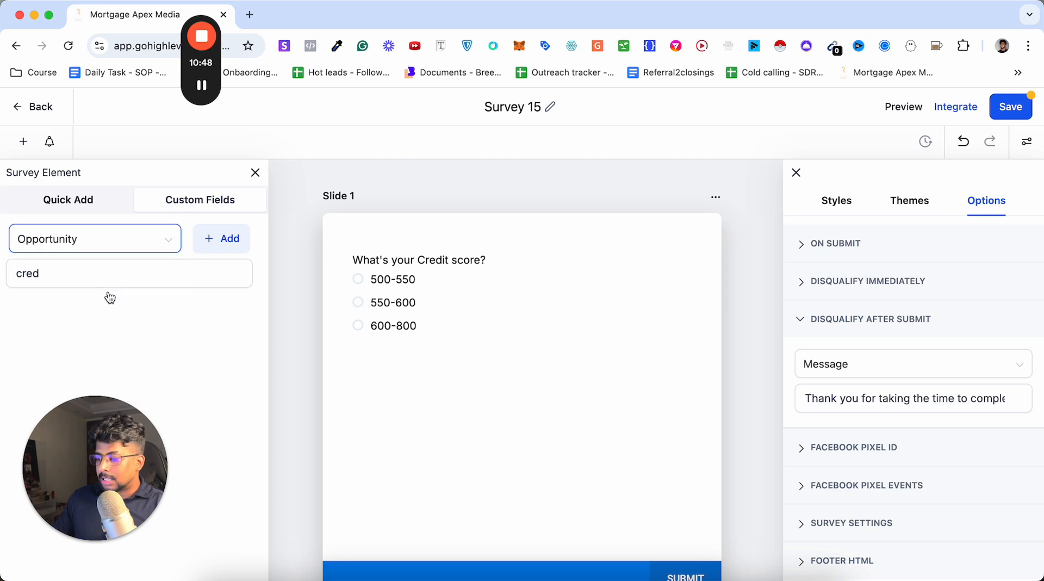
pyautogui.click(166, 237)
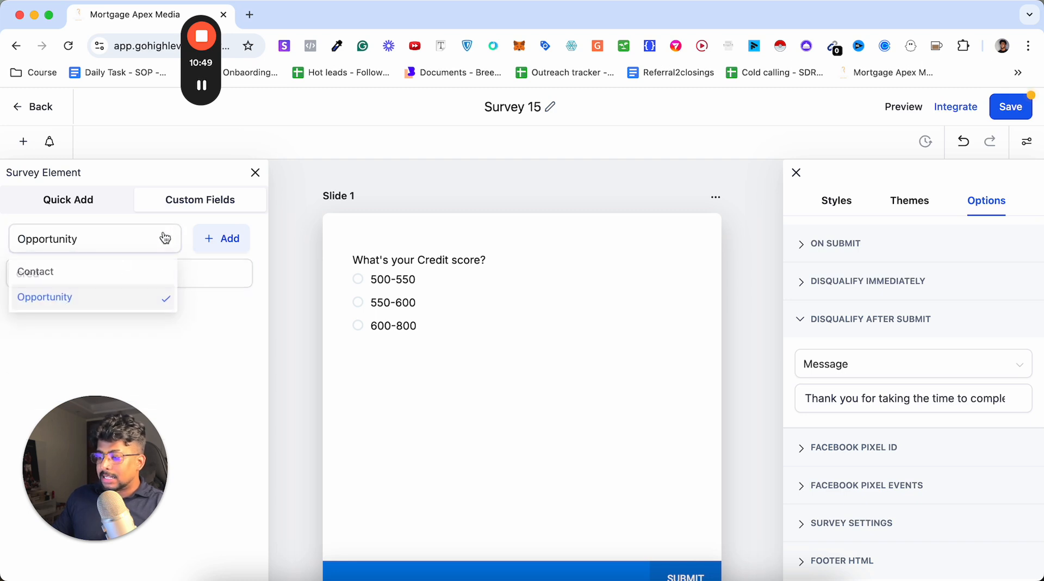
pyautogui.click(66, 279)
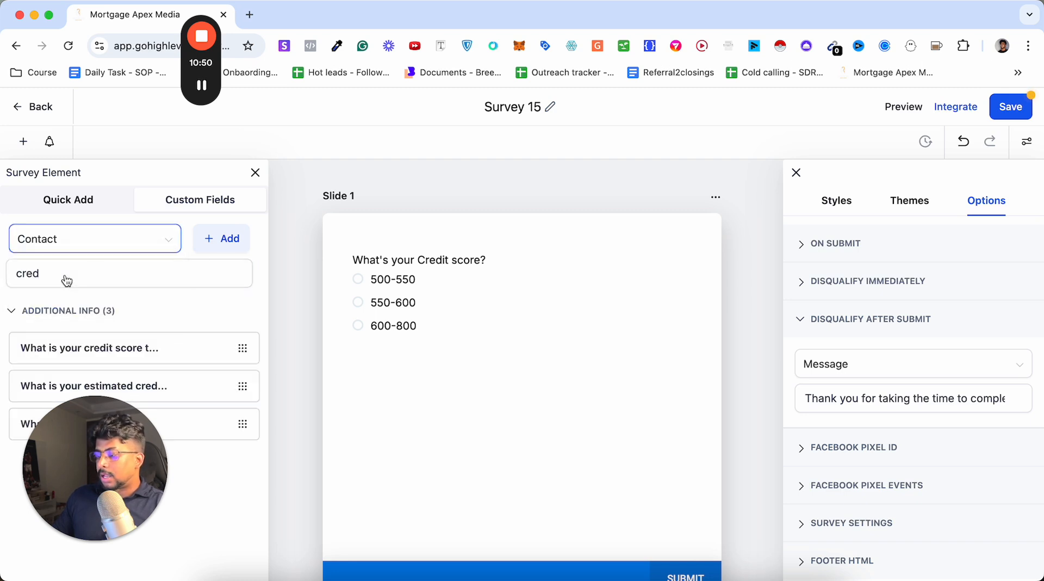
# Clear the field search and add the current home loan interest rate question above the credit score question on Slide 1.
pyautogui.click(221, 276)
pyautogui.moveTo(79, 462); pyautogui.dragTo(342, 135)
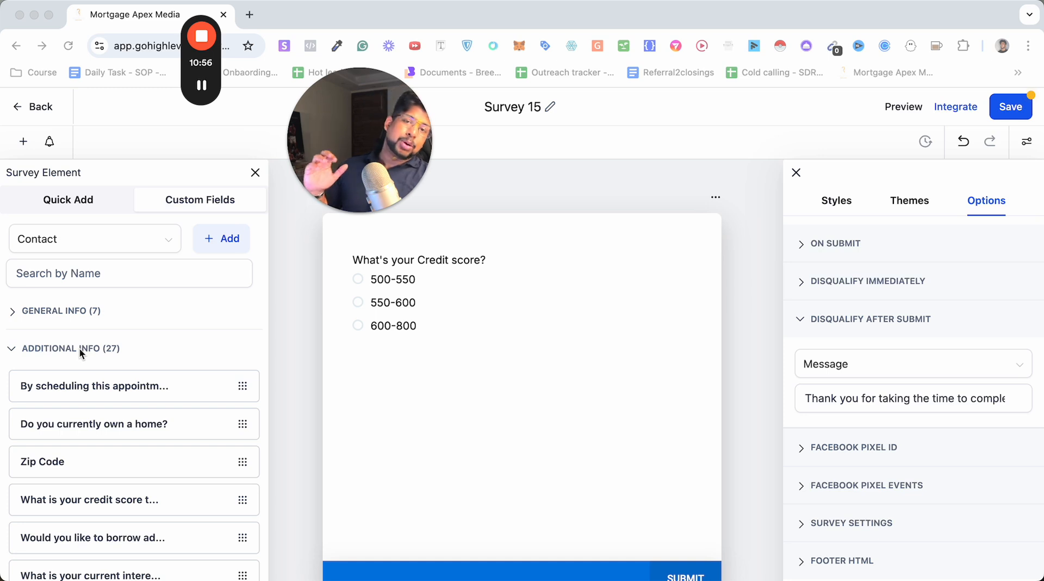
pyautogui.scroll(-5, 54, 457)
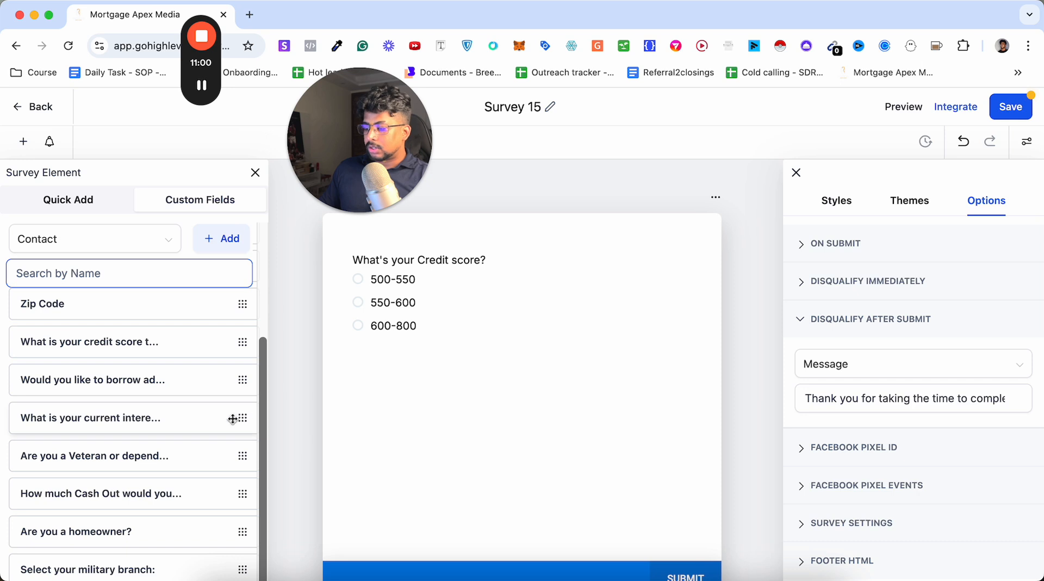
pyautogui.moveTo(233, 419); pyautogui.dragTo(520, 374)
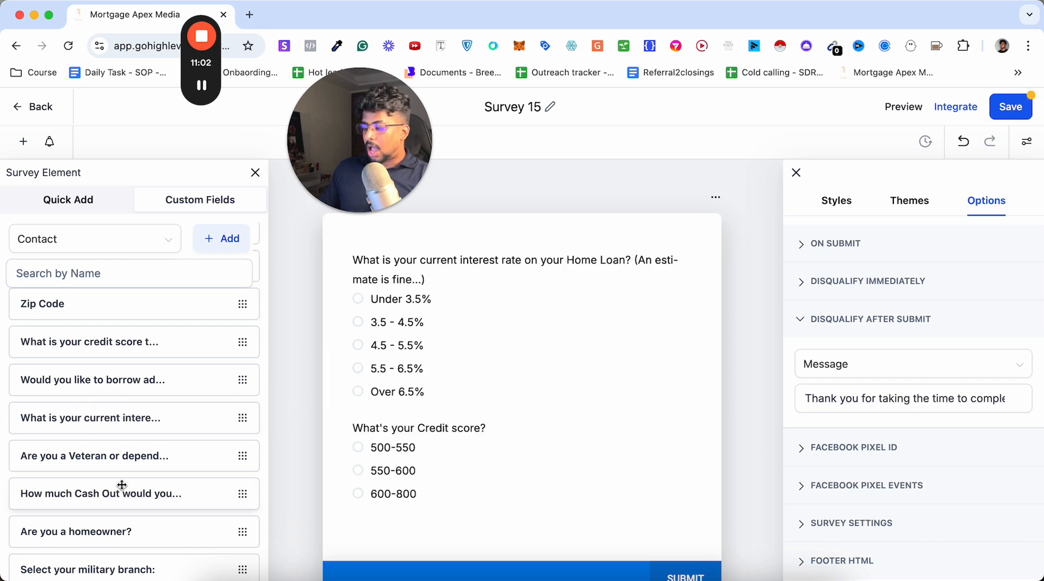
# Add the "How much Cash Out would you like to take?" question between the interest rate and credit score questions.
pyautogui.moveTo(122, 485); pyautogui.dragTo(444, 516)
pyautogui.scroll(-2, 444, 519)
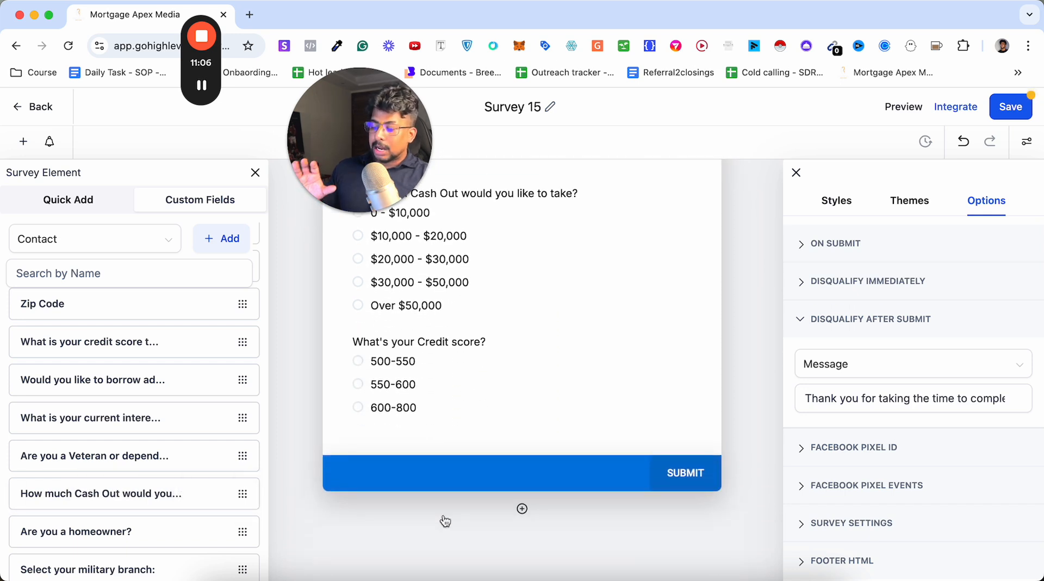
pyautogui.scroll(4, 445, 521)
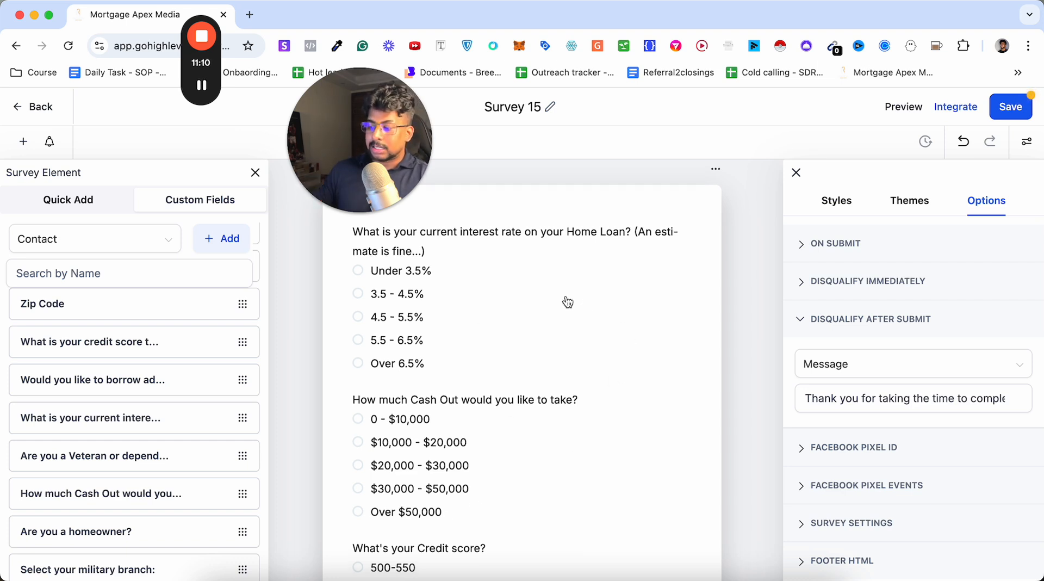
pyautogui.scroll(-1, 565, 294)
# Delete the cash out and credit score questions from Slide 1, leaving only the interest rate question.
pyautogui.click(560, 357)
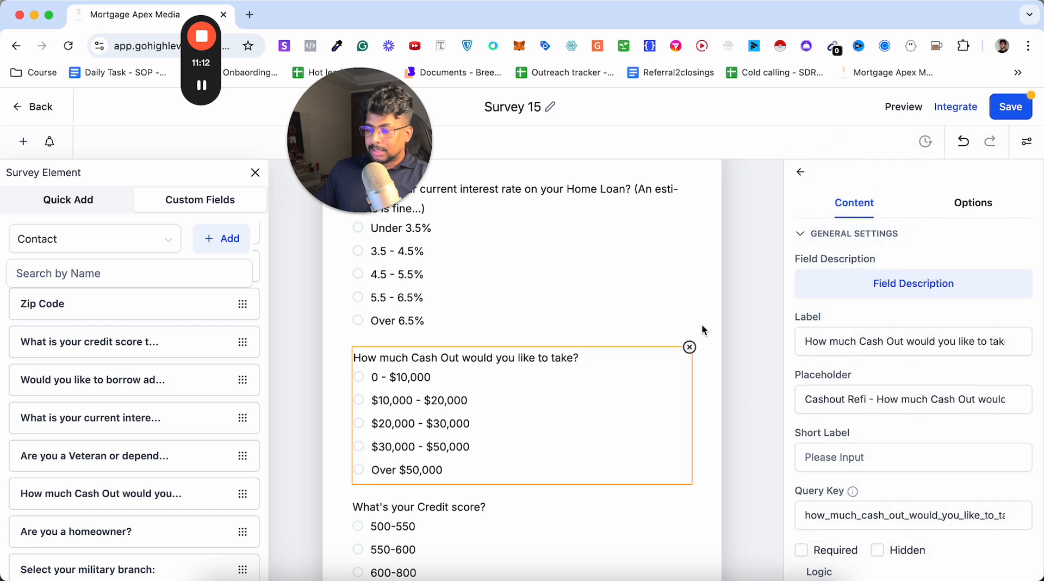
pyautogui.click(690, 348)
pyautogui.click(638, 364)
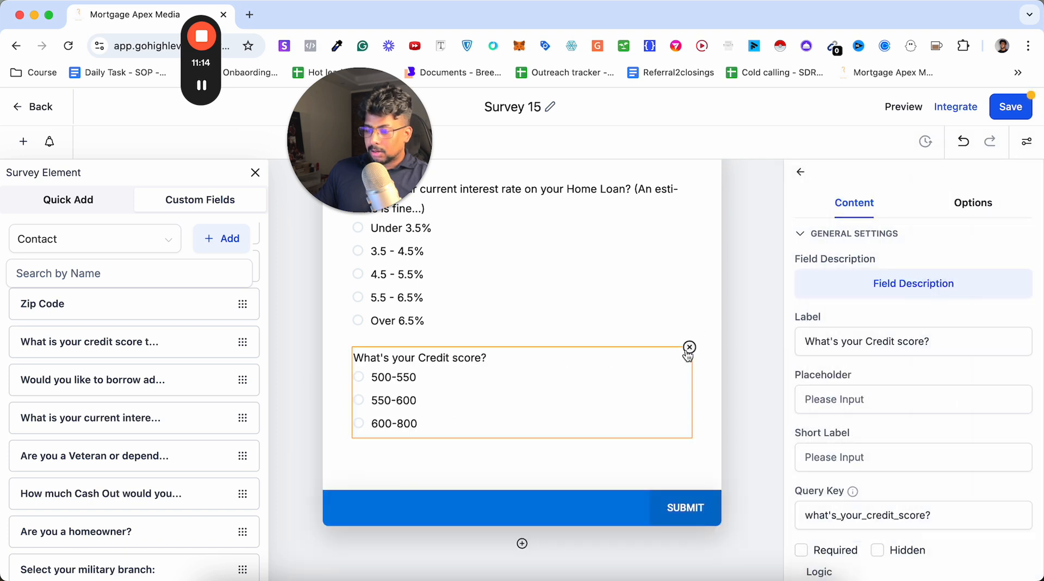
pyautogui.click(690, 347)
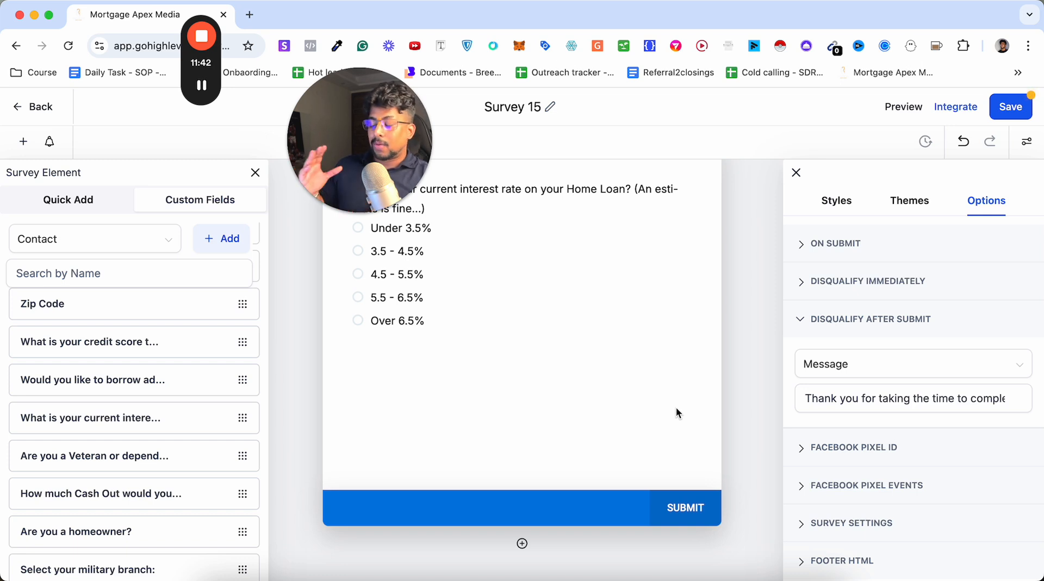
# Add two empty slides, Slide 2 and Slide 3, after the first survey slide.
pyautogui.scroll(-3, 542, 502)
pyautogui.click(523, 455)
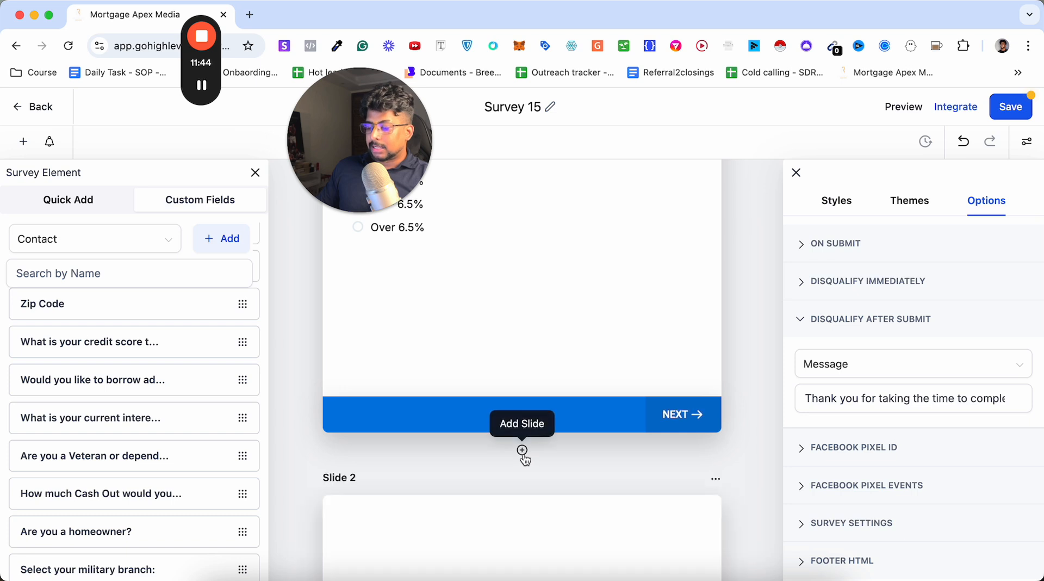
pyautogui.scroll(-3, 524, 457)
pyautogui.scroll(-2, 525, 460)
pyautogui.scroll(3, 408, 357)
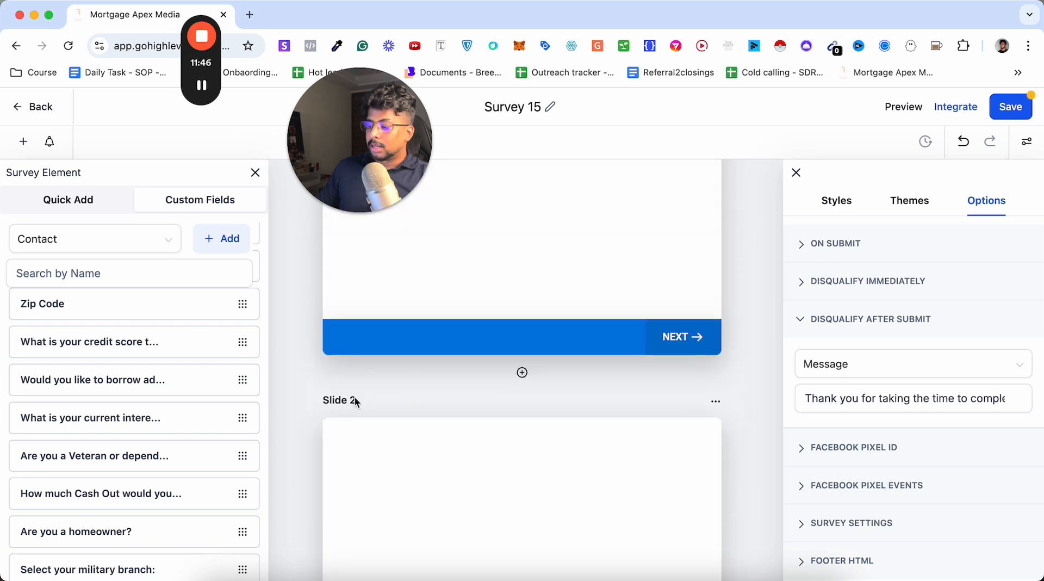
pyautogui.scroll(-4, 448, 481)
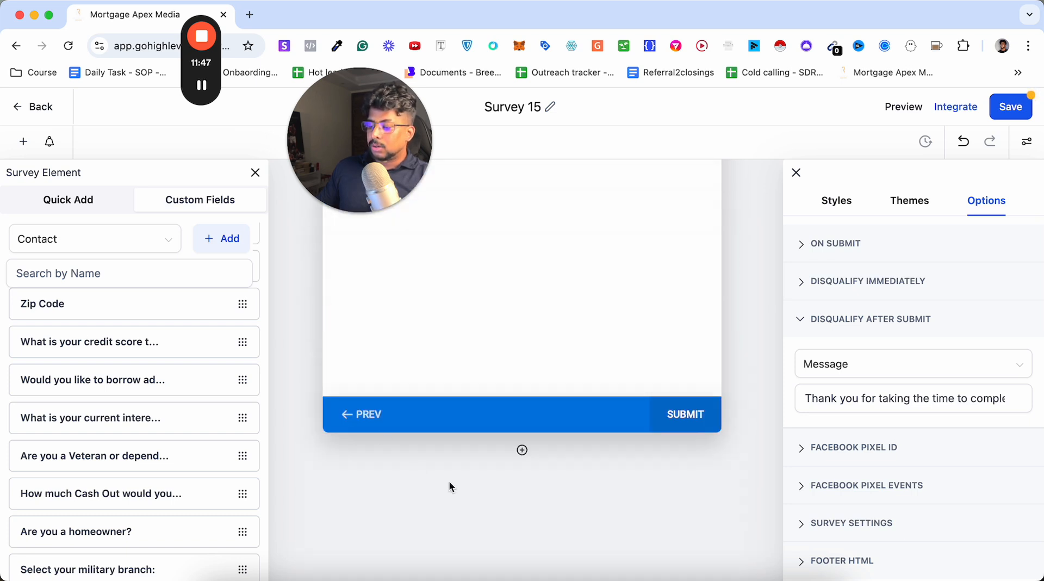
pyautogui.click(521, 455)
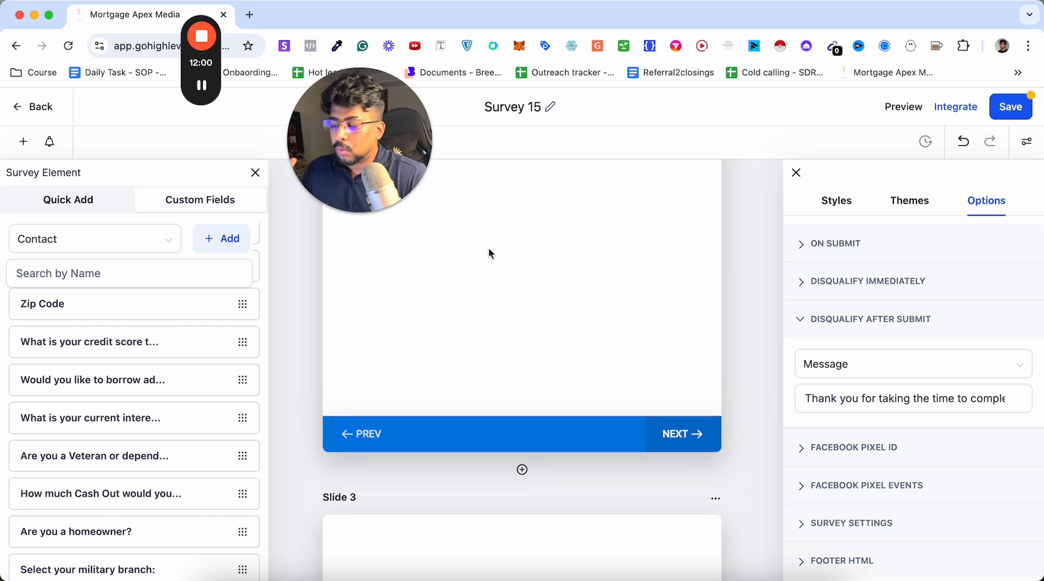
# Rename the survey as "Sample - Purchase survey youtube".
pyautogui.scroll(-5, 533, 171)
pyautogui.click(550, 106)
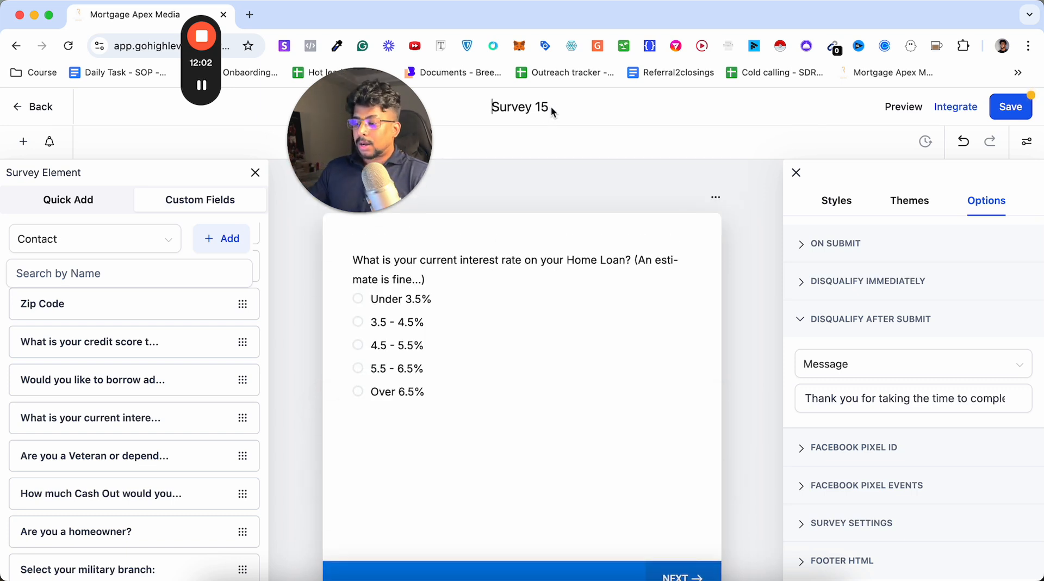
pyautogui.click(531, 107)
pyautogui.press('super+a')
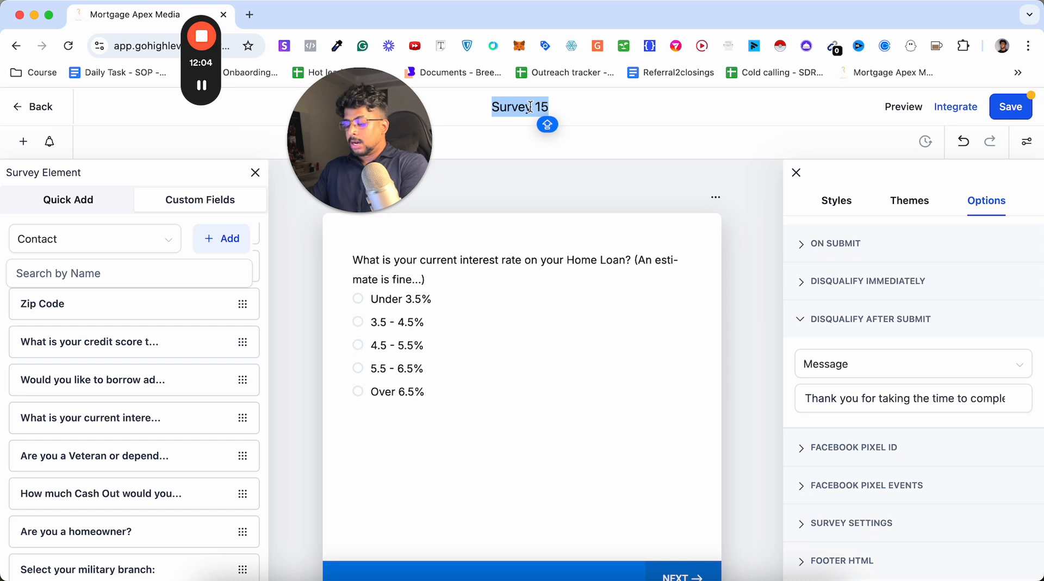
pyautogui.write('Sample -')
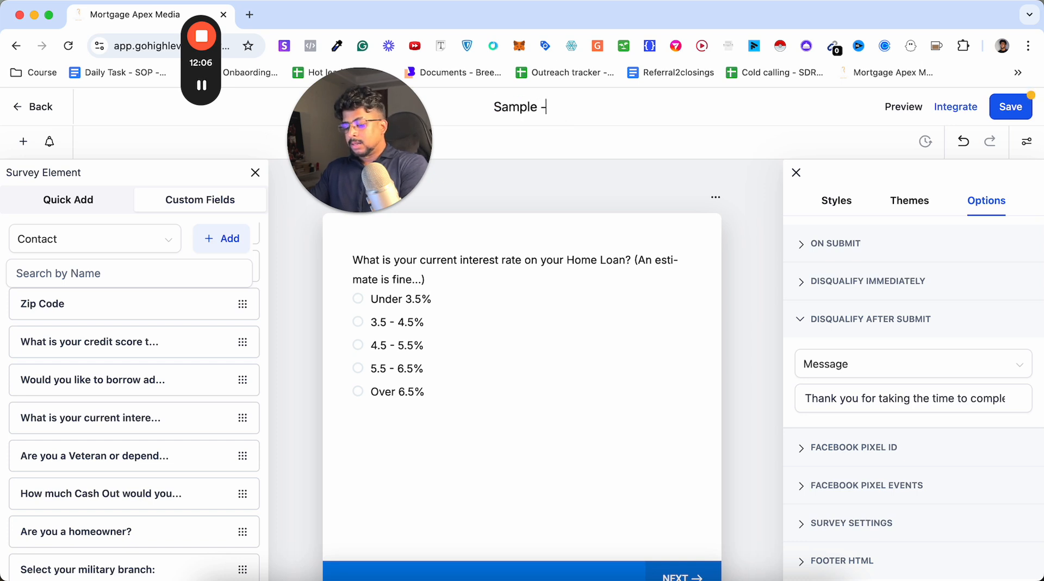
pyautogui.write(' Purchase su')
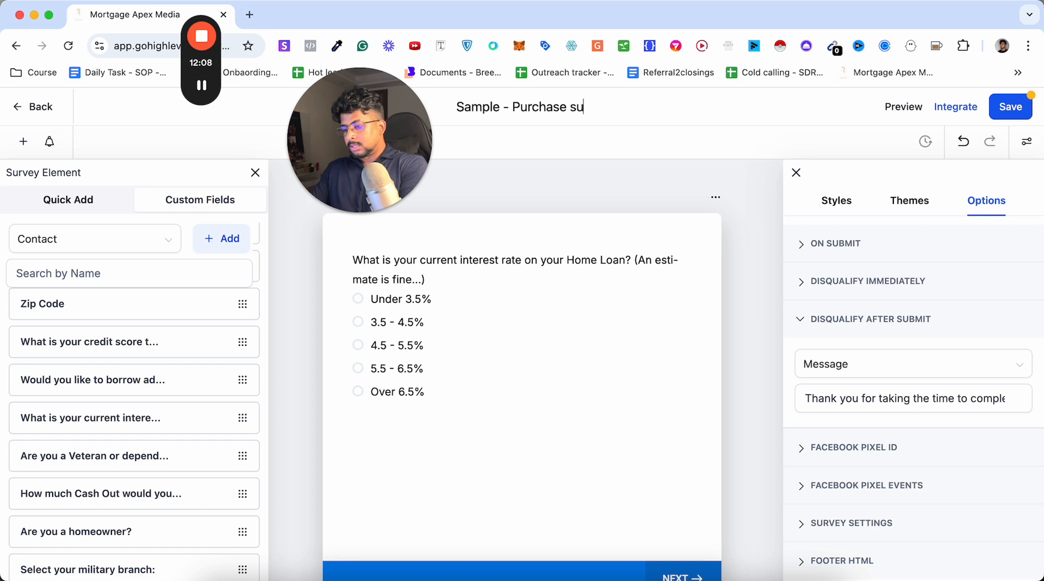
pyautogui.write('rvey youutbe')
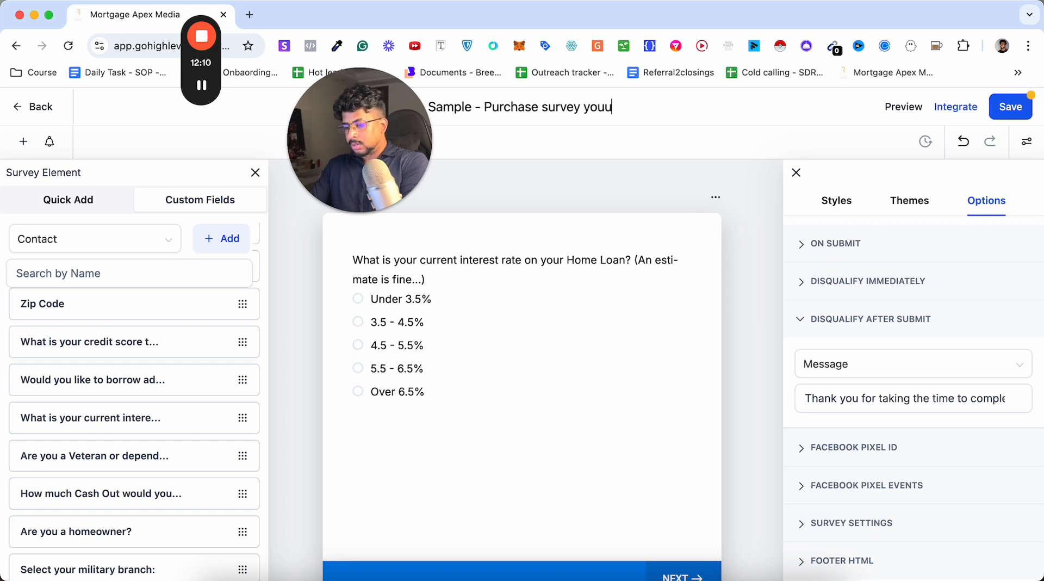
pyautogui.press('BackSpace')
pyautogui.press('BackSpace')
pyautogui.press('BackSpace')
pyautogui.press('BackSpace')
pyautogui.write('tube')
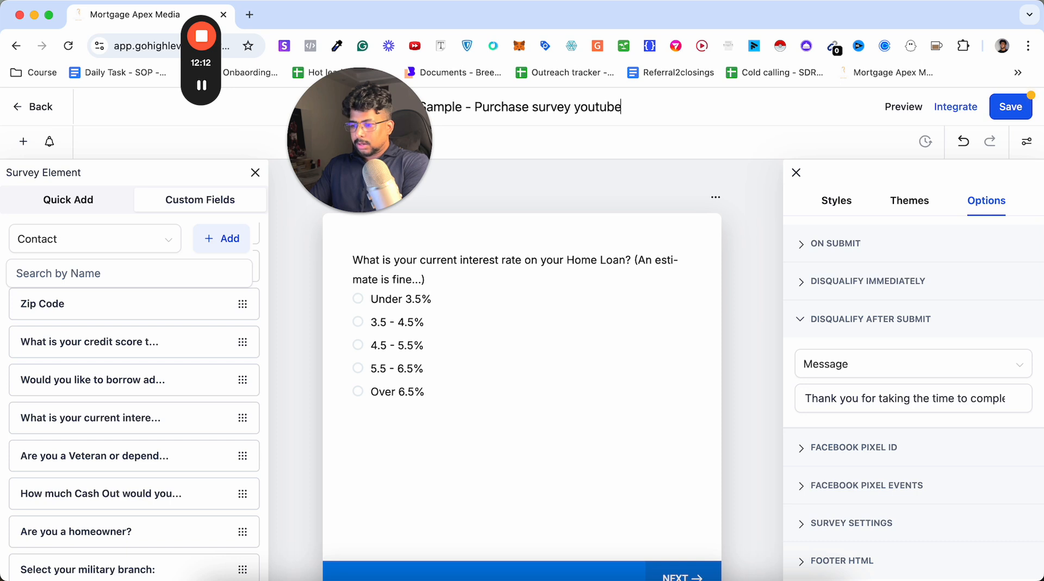
pyautogui.press('Return')
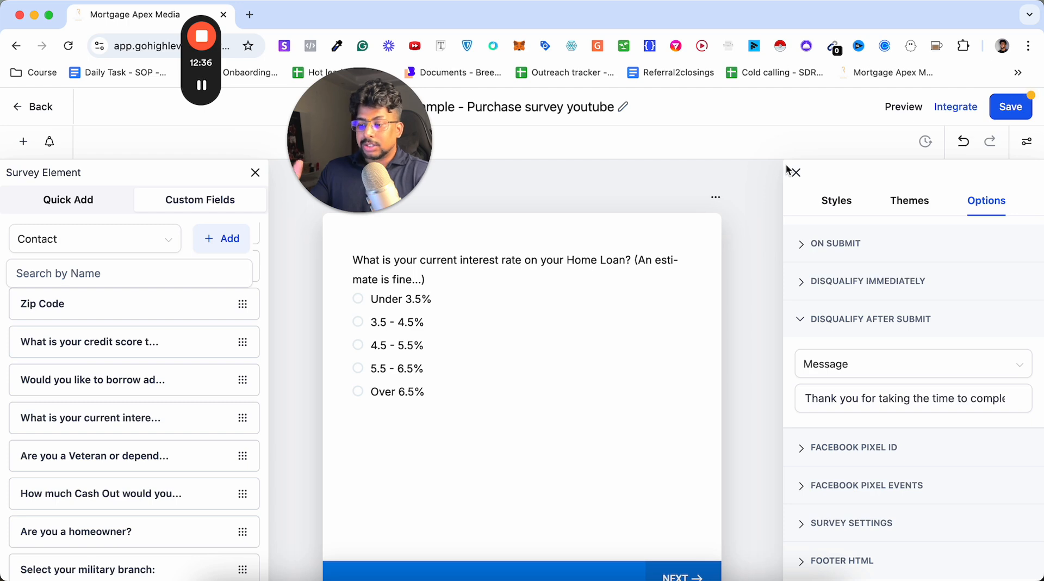
# Review the survey's integration options, including the full iframe embed code and the shareable link.
pyautogui.click(957, 112)
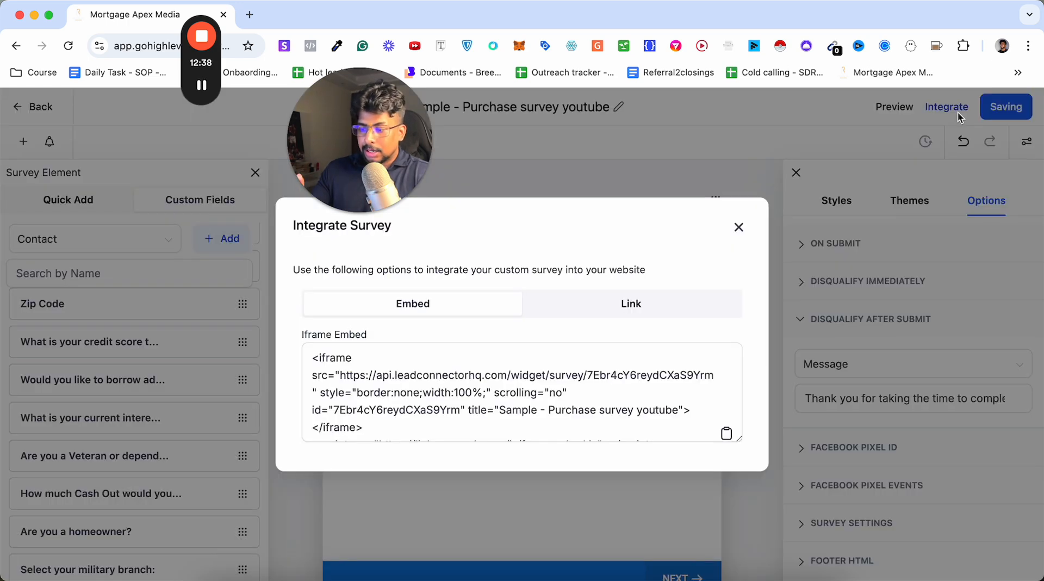
pyautogui.click(560, 364)
pyautogui.scroll(-1, 562, 362)
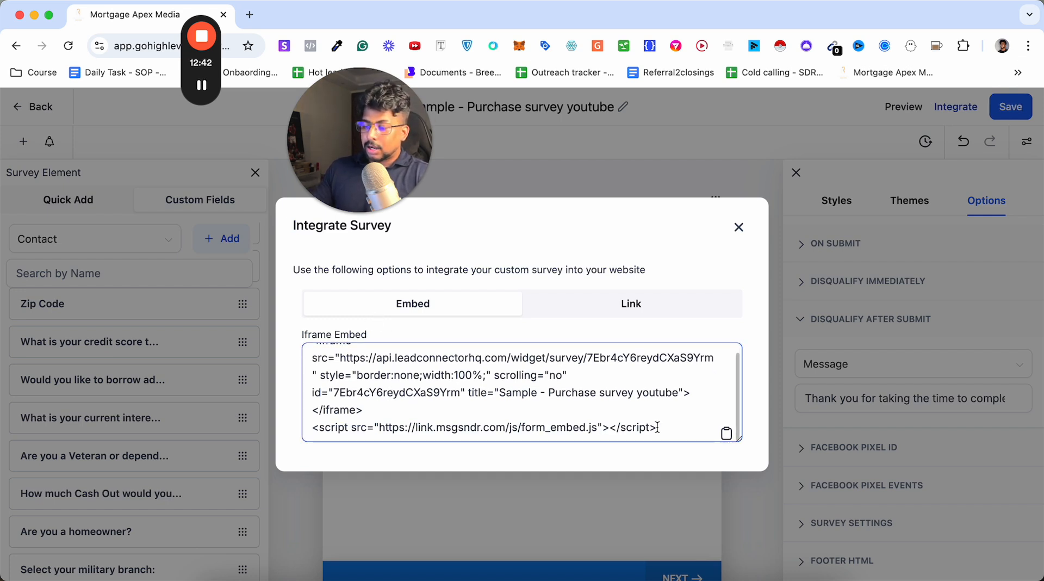
pyautogui.moveTo(672, 428); pyautogui.dragTo(233, 341)
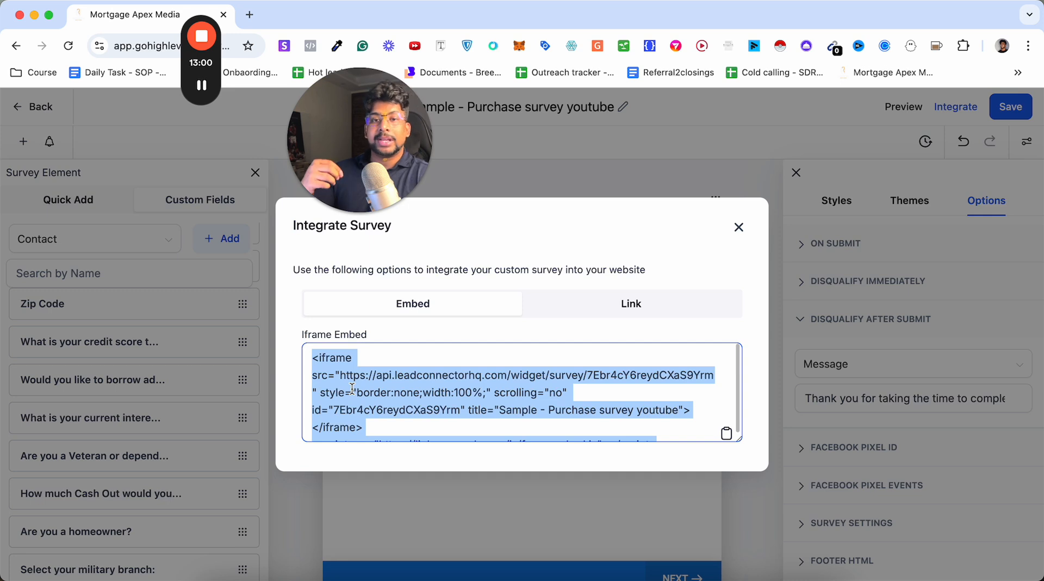
pyautogui.click(587, 308)
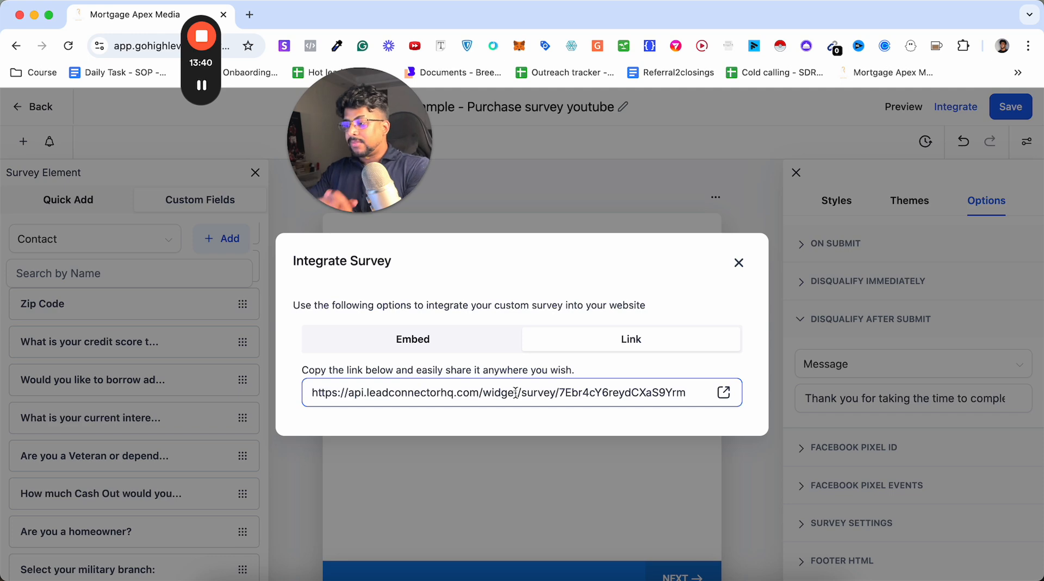
pyautogui.click(740, 263)
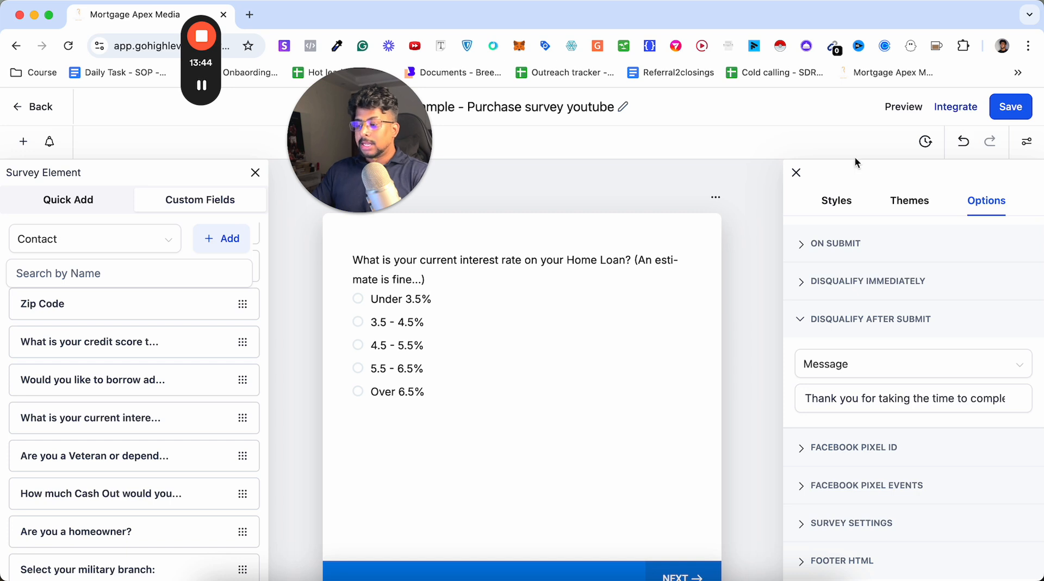
# Save the survey, go to the automation workflow list and dismiss the Facebook integration banner.
pyautogui.click(1022, 104)
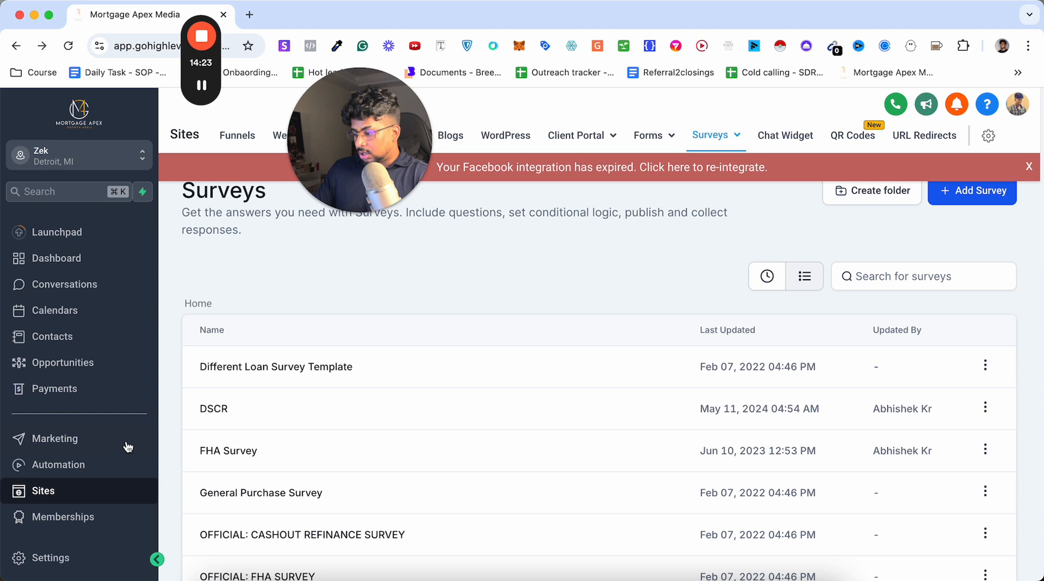
pyautogui.click(81, 464)
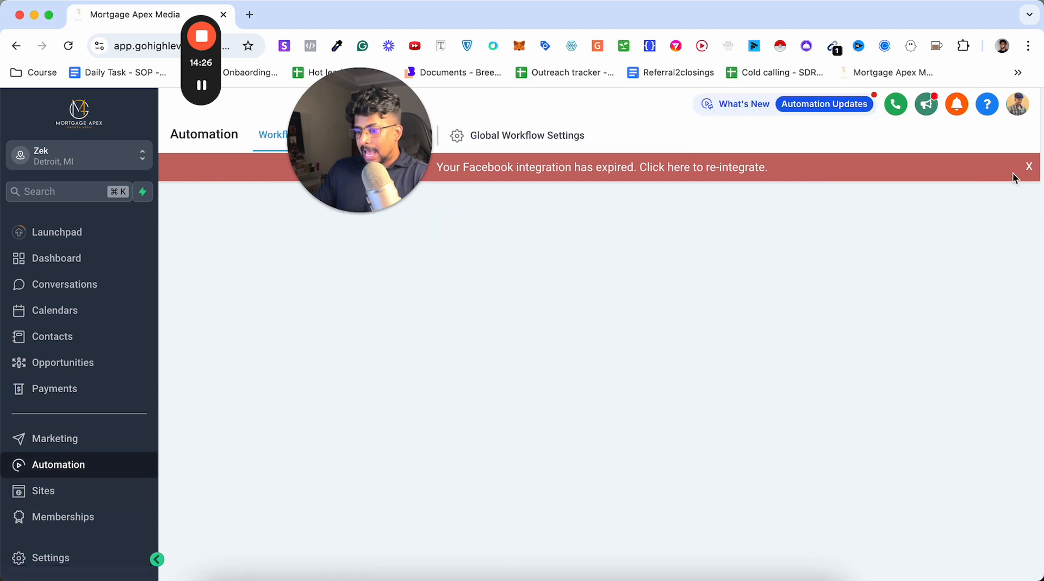
pyautogui.click(1029, 167)
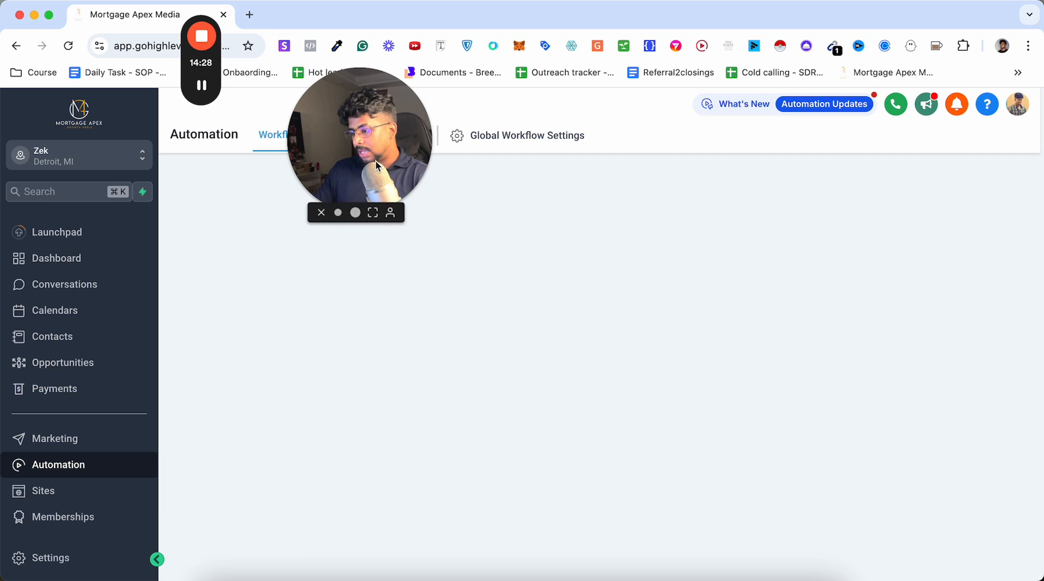
pyautogui.moveTo(376, 160); pyautogui.dragTo(1022, 102)
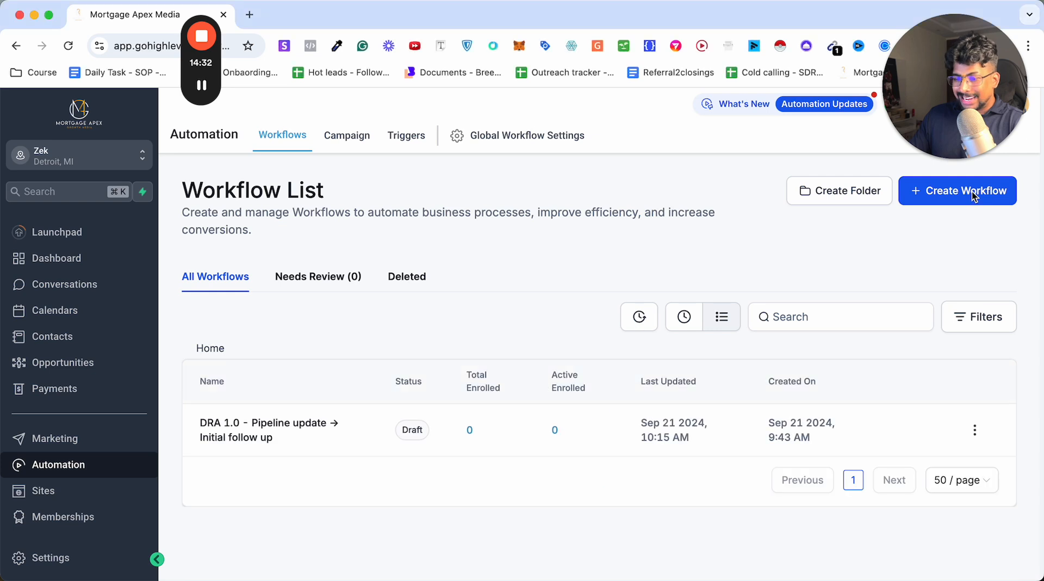
# Create a new blank workflow and dismiss the notice about allowing multiple opportunities.
pyautogui.click(934, 196)
pyautogui.click(941, 254)
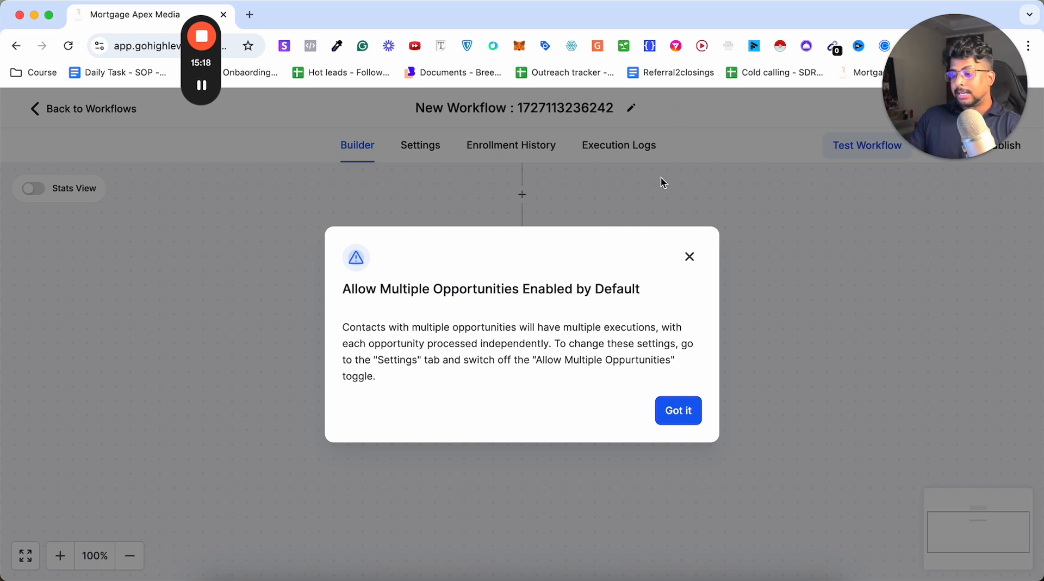
pyautogui.click(678, 411)
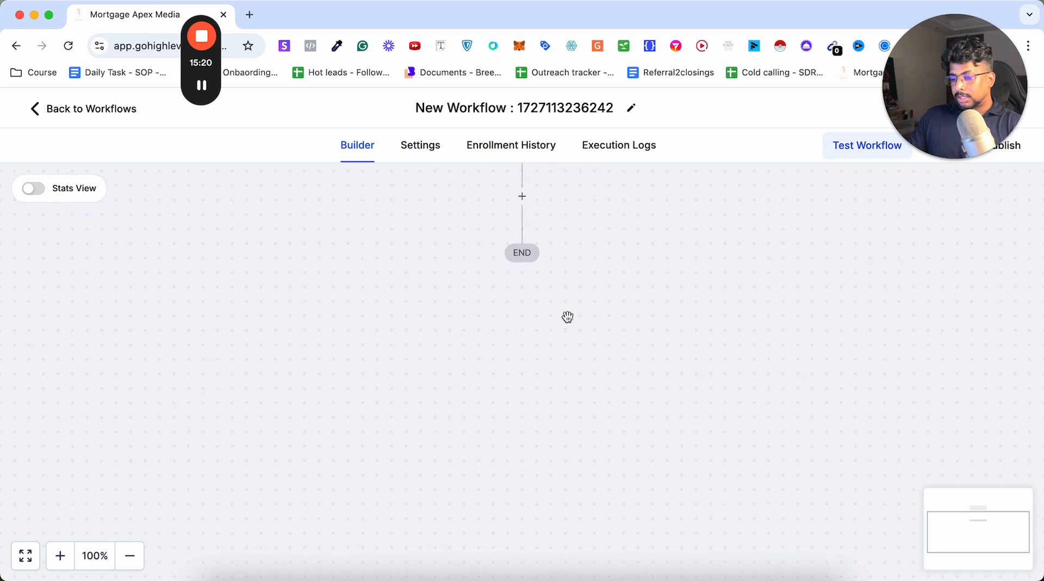
# Rename the new workflow as "Survey - Follow up and Notification".
pyautogui.click(511, 106)
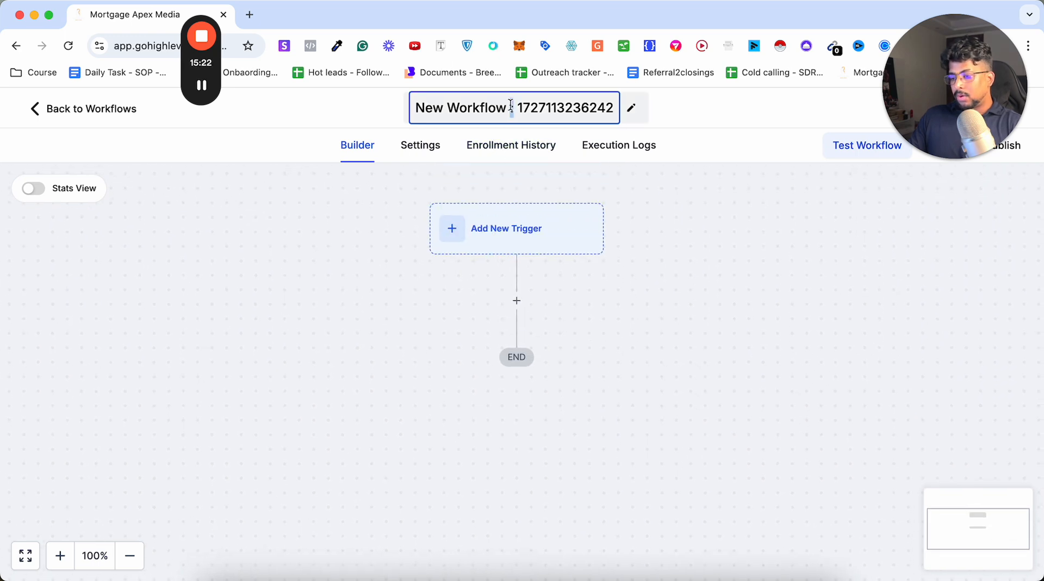
pyautogui.tripleClick(511, 106)
pyautogui.write('Surv')
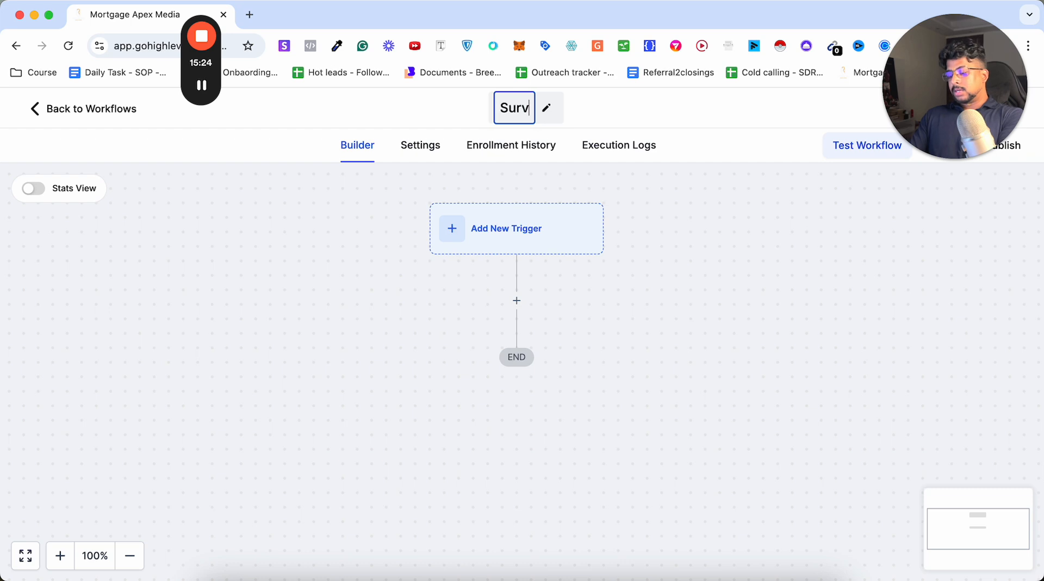
pyautogui.write('ey - A')
pyautogui.press('BackSpace')
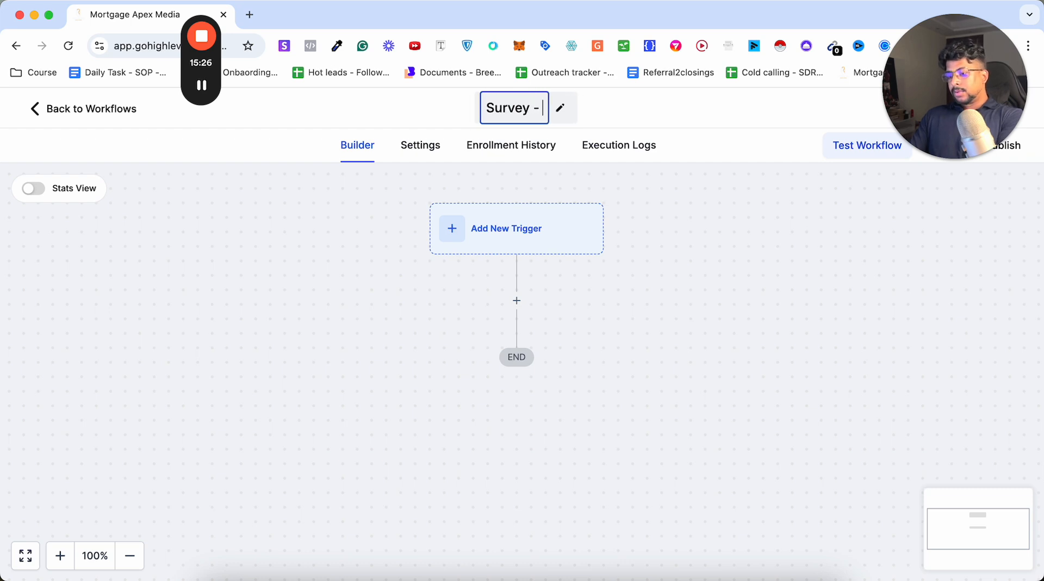
pyautogui.write('Follow up ')
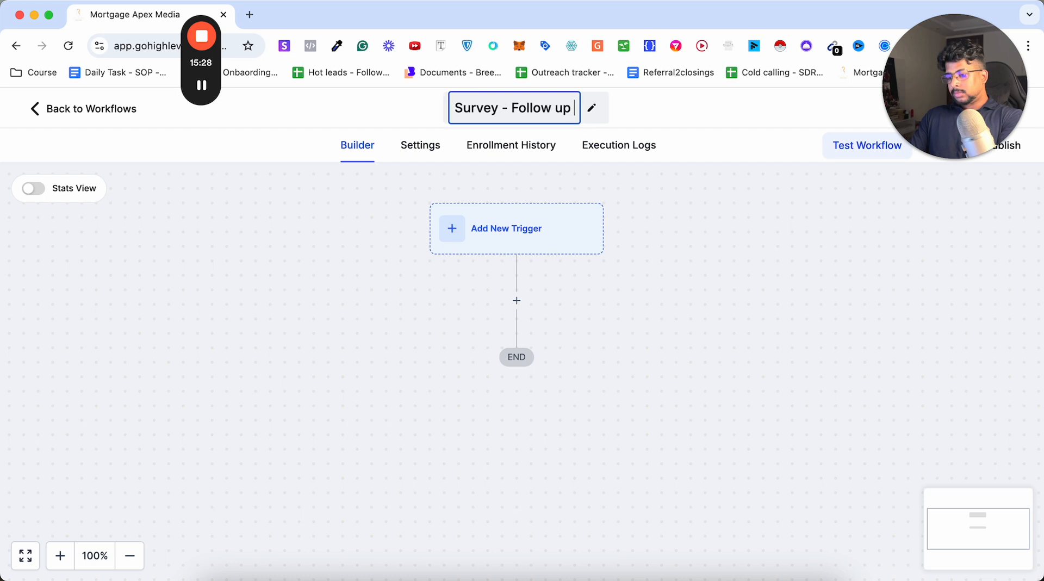
pyautogui.write('and Notifi')
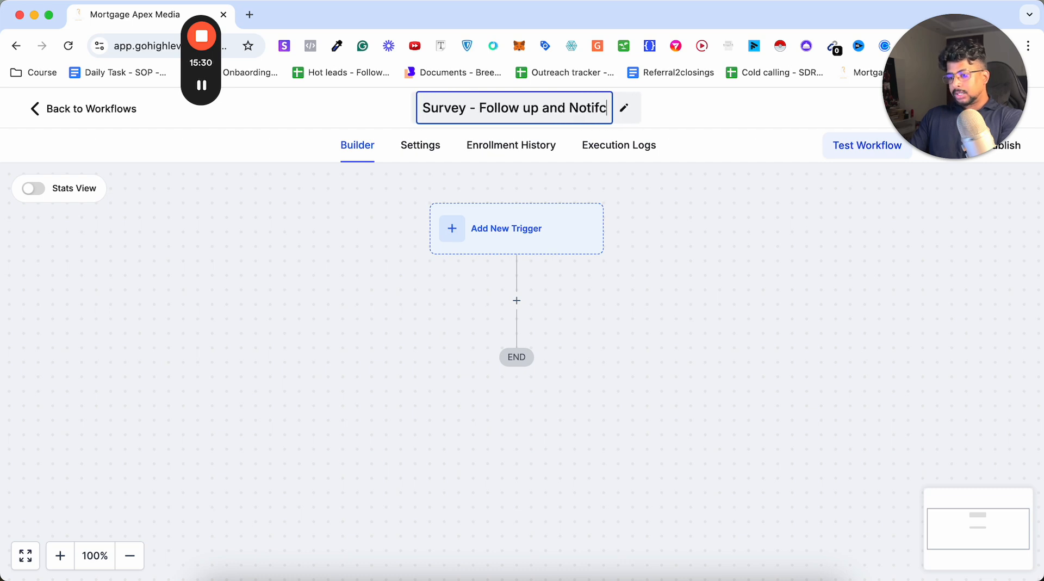
pyautogui.write('cation')
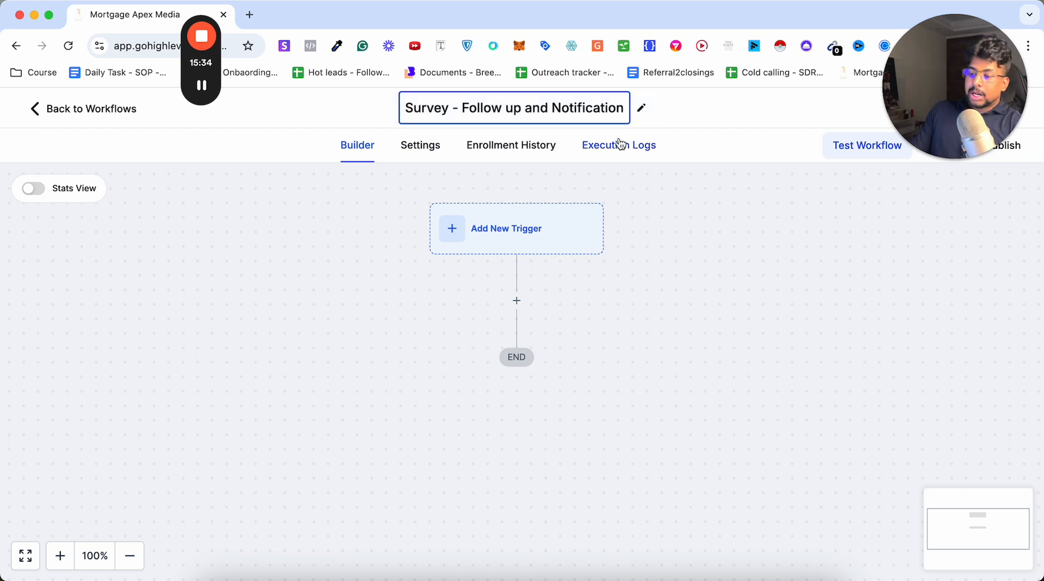
pyautogui.click(471, 241)
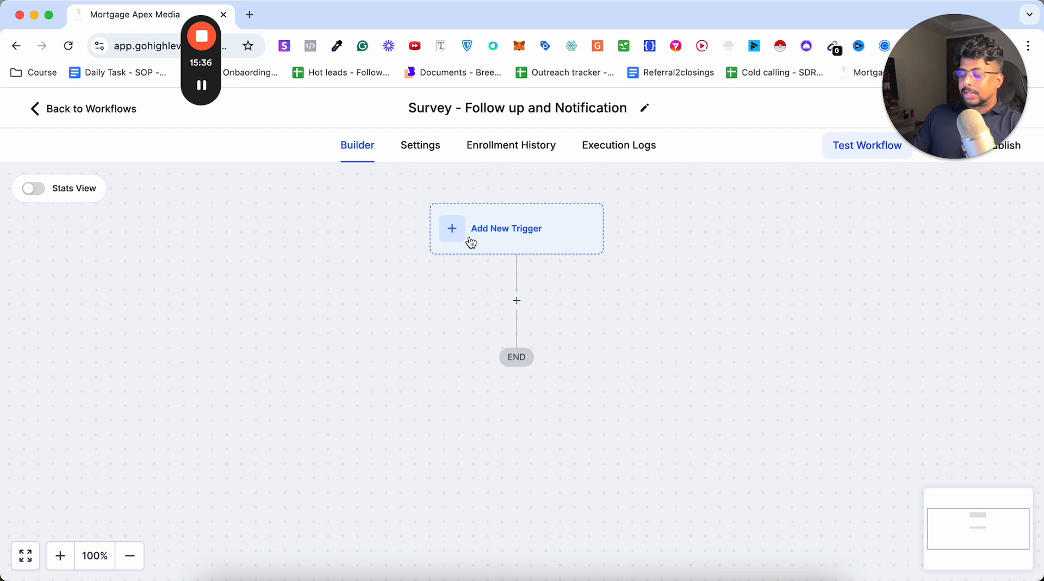
# Search the workflow triggers for "sur" and add the Survey Submitted trigger.
pyautogui.click(510, 229)
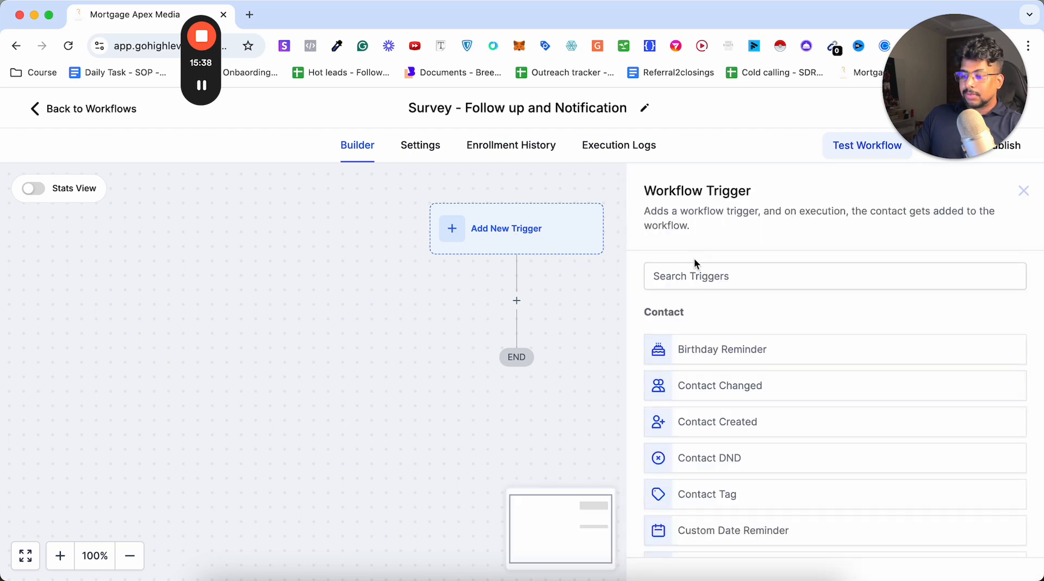
pyautogui.click(692, 276)
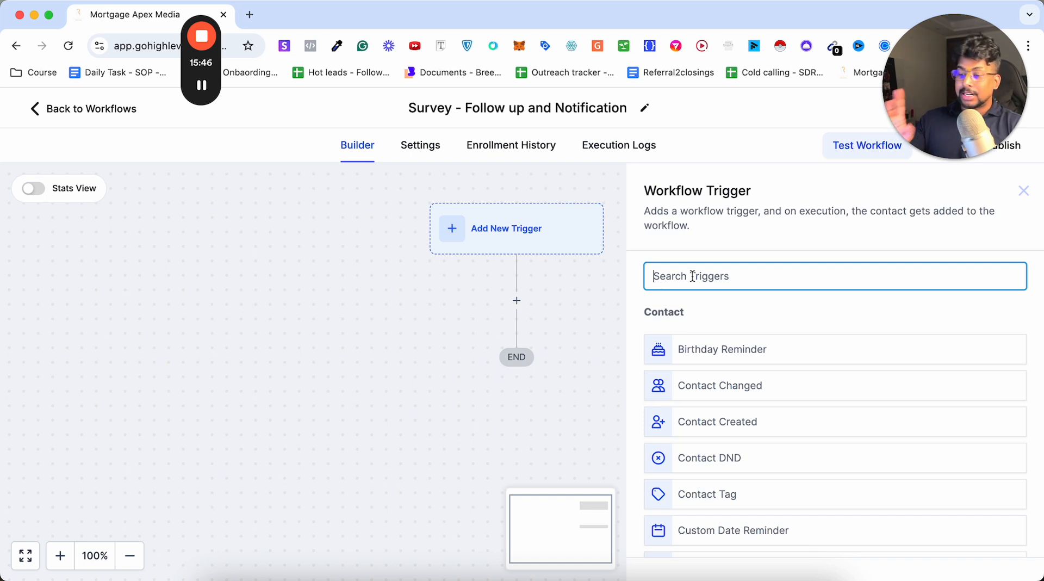
pyautogui.click(692, 276)
pyautogui.write('sur')
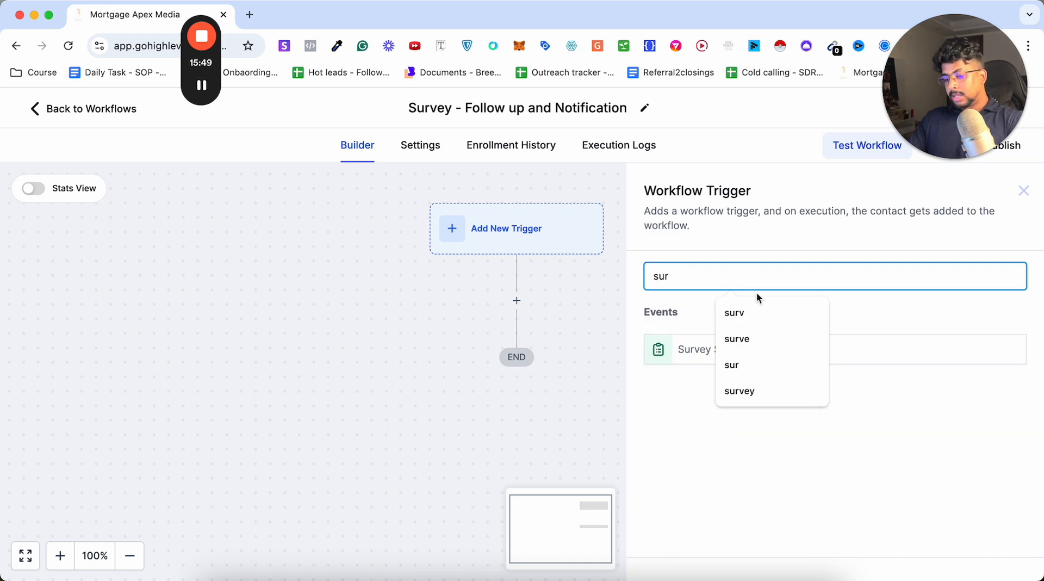
pyautogui.click(668, 350)
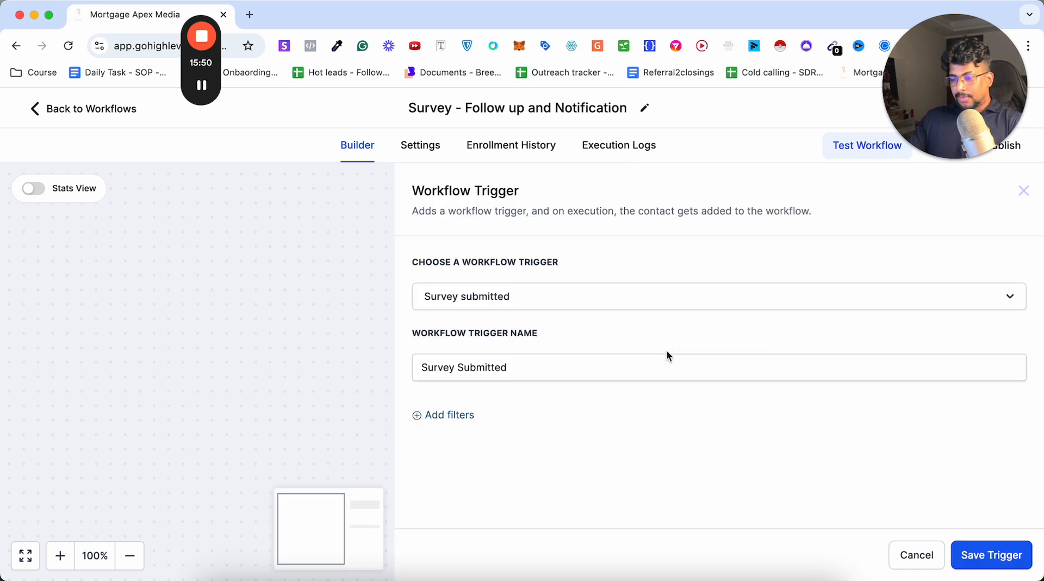
# Filter the trigger to the survey "Sample - Purchase survey youtube" with a "Survey is" condition and save the trigger.
pyautogui.click(453, 415)
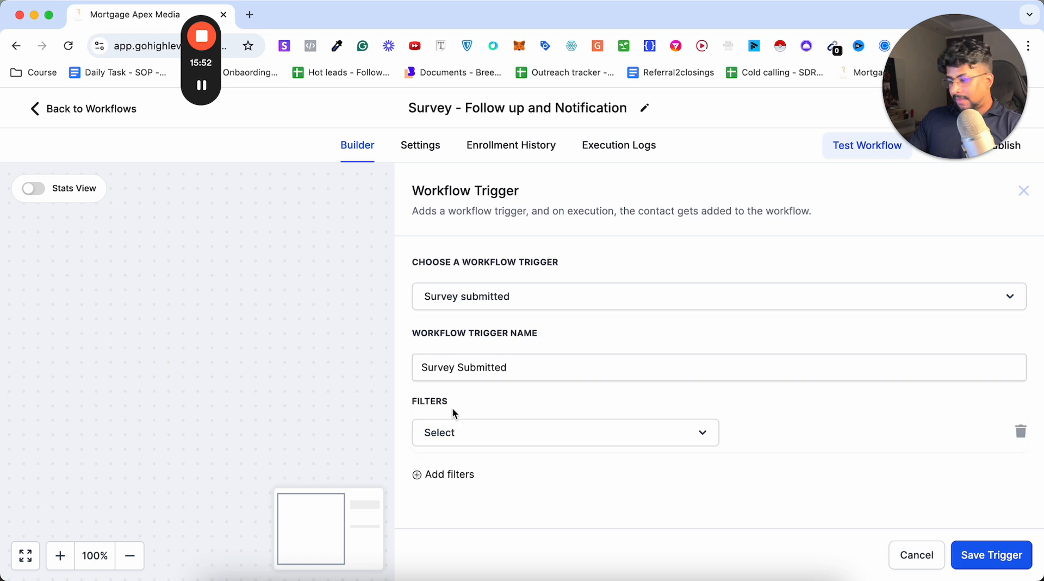
pyautogui.click(473, 431)
pyautogui.scroll(-4, 473, 500)
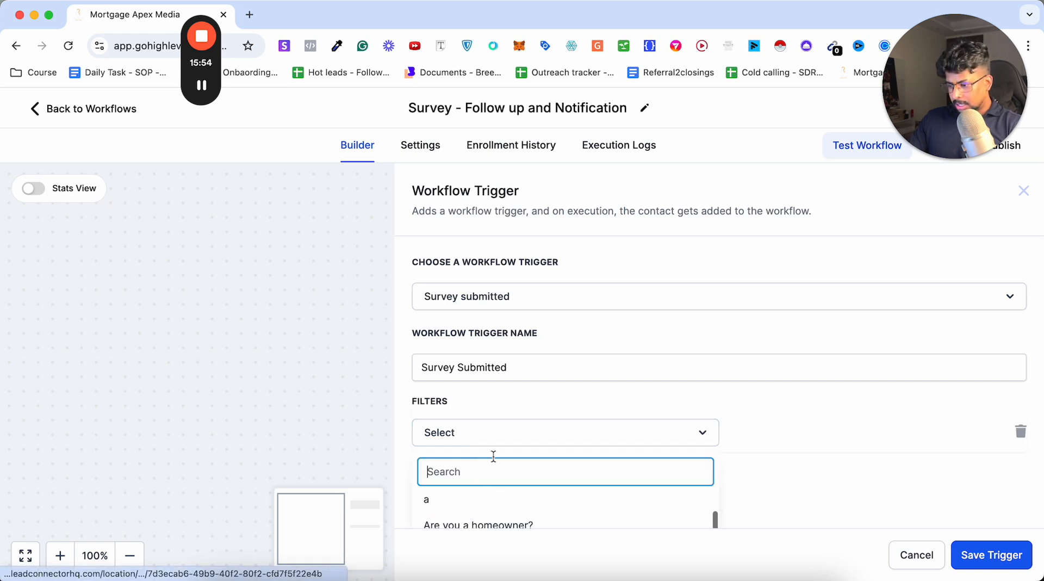
pyautogui.scroll(2, 492, 469)
pyautogui.scroll(1, 478, 459)
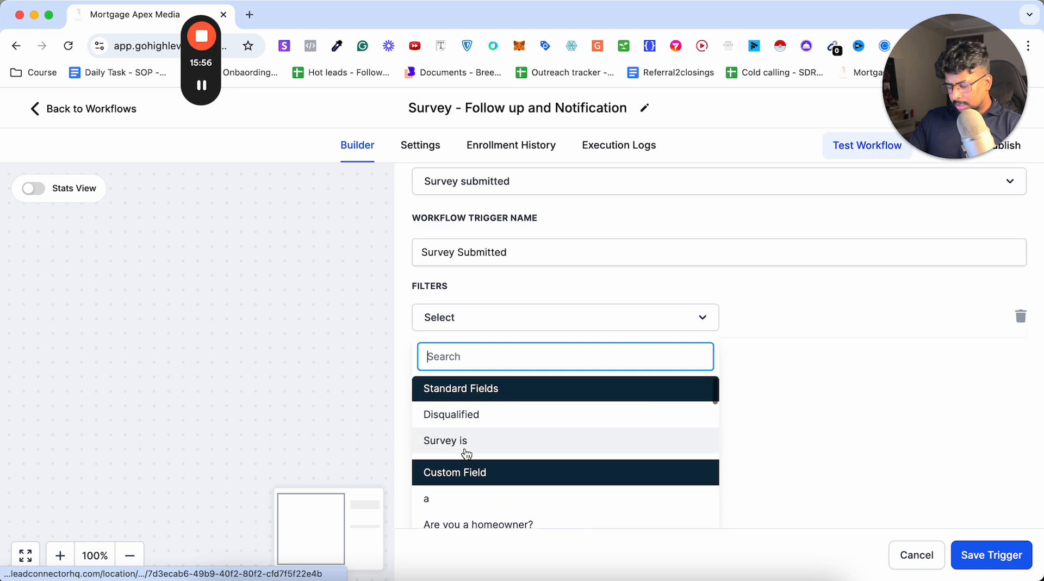
pyautogui.click(460, 439)
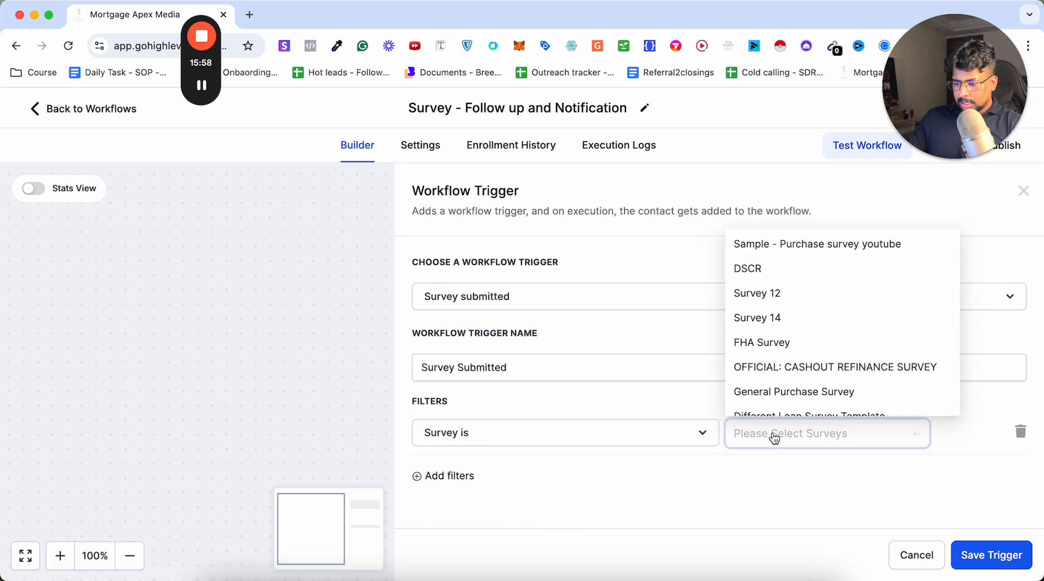
pyautogui.click(760, 249)
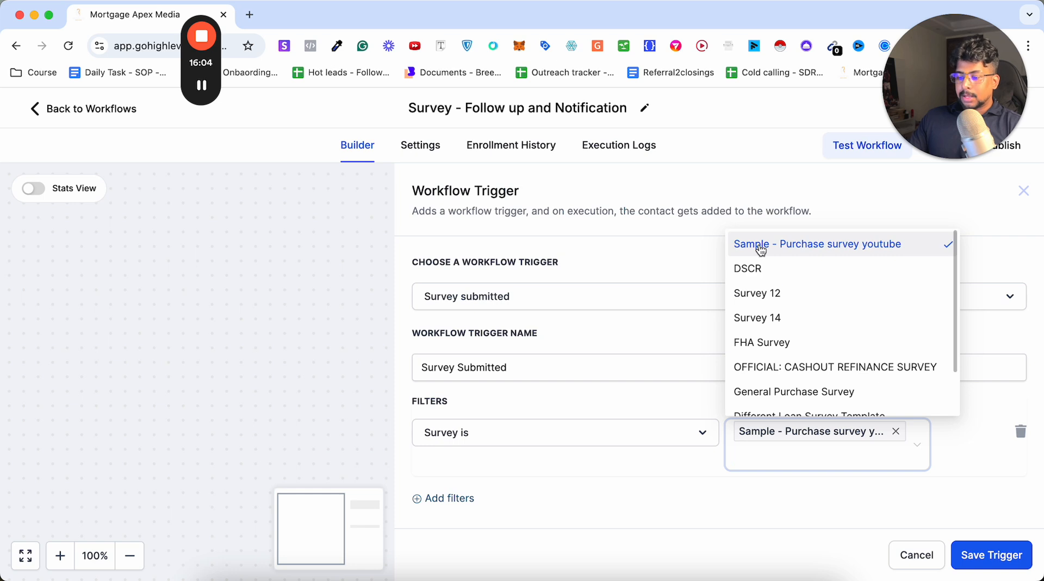
pyautogui.click(1011, 555)
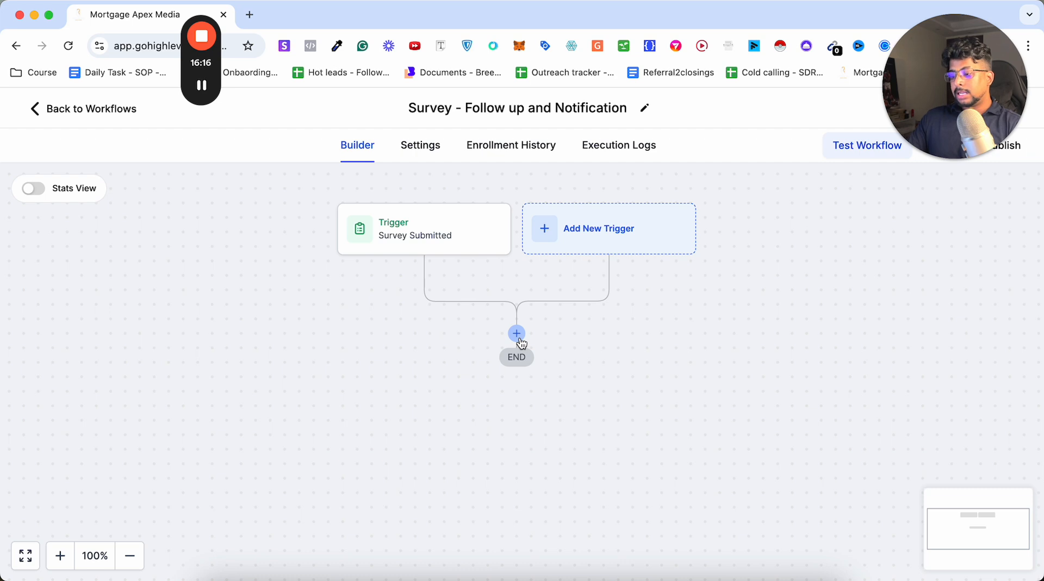
# Add a Send Internal Notification action below the trigger and set its notification type to SMS.
pyautogui.click(516, 334)
pyautogui.write('notif')
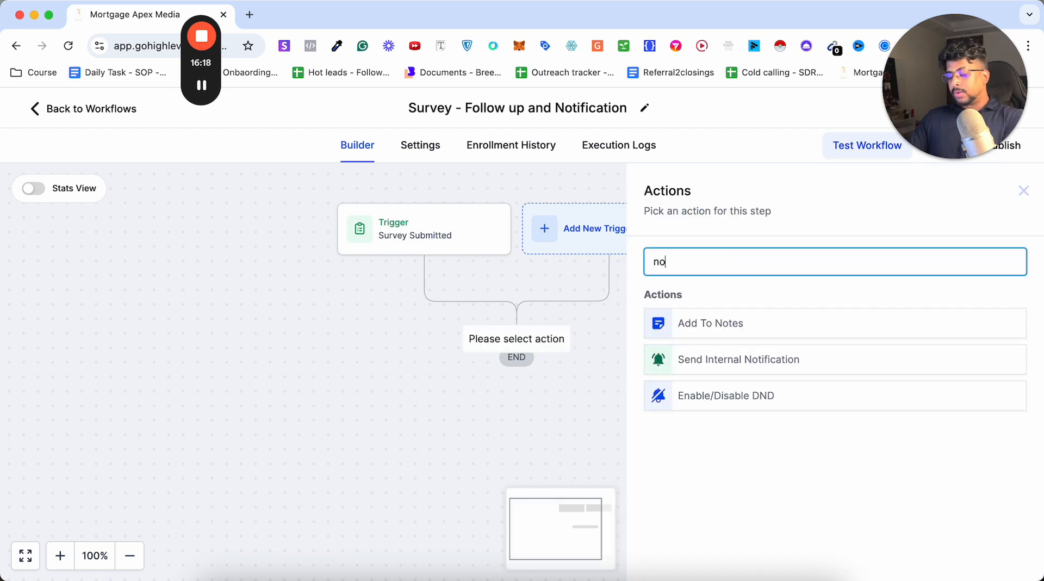
pyautogui.click(743, 312)
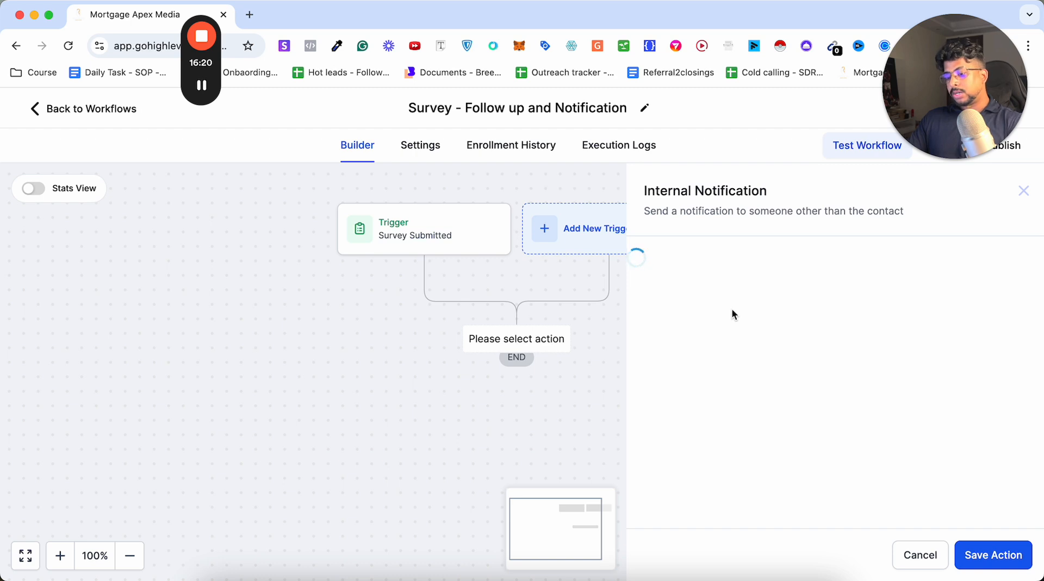
pyautogui.click(676, 353)
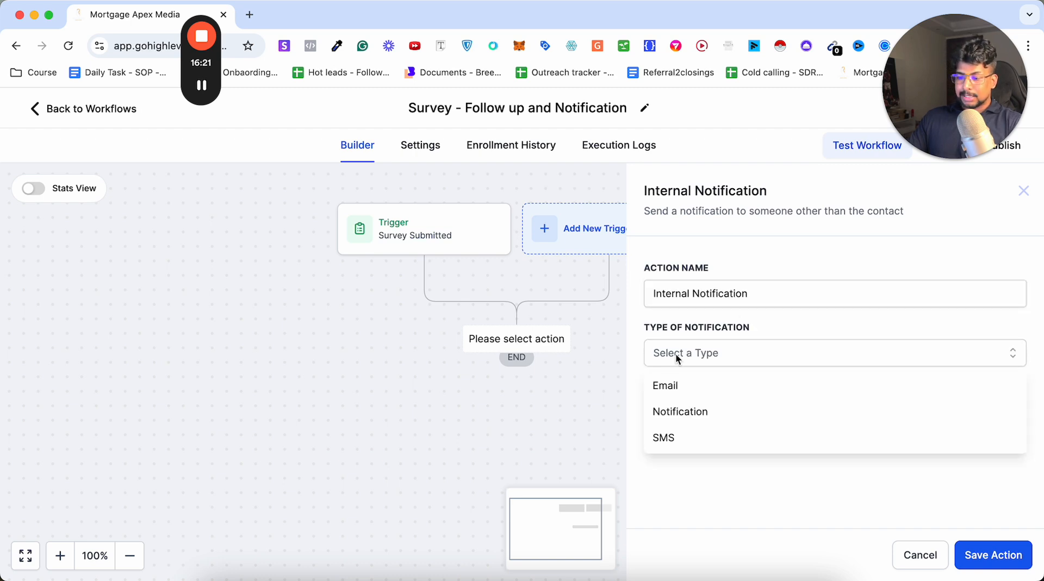
pyautogui.click(674, 434)
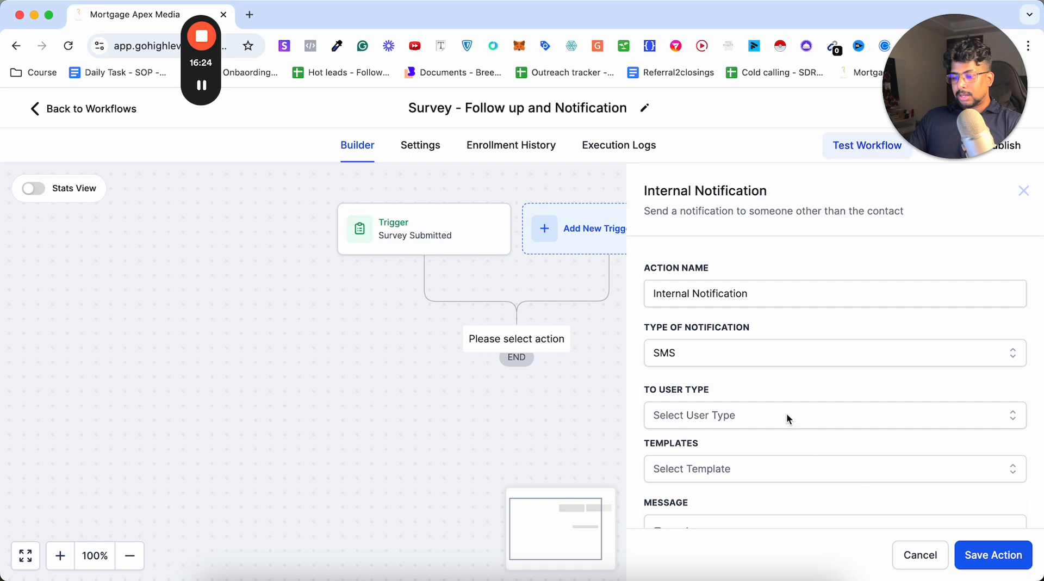
# Set the SMS notification's recipient user type to All Users and look over the other recipient choices.
pyautogui.click(786, 415)
pyautogui.click(707, 322)
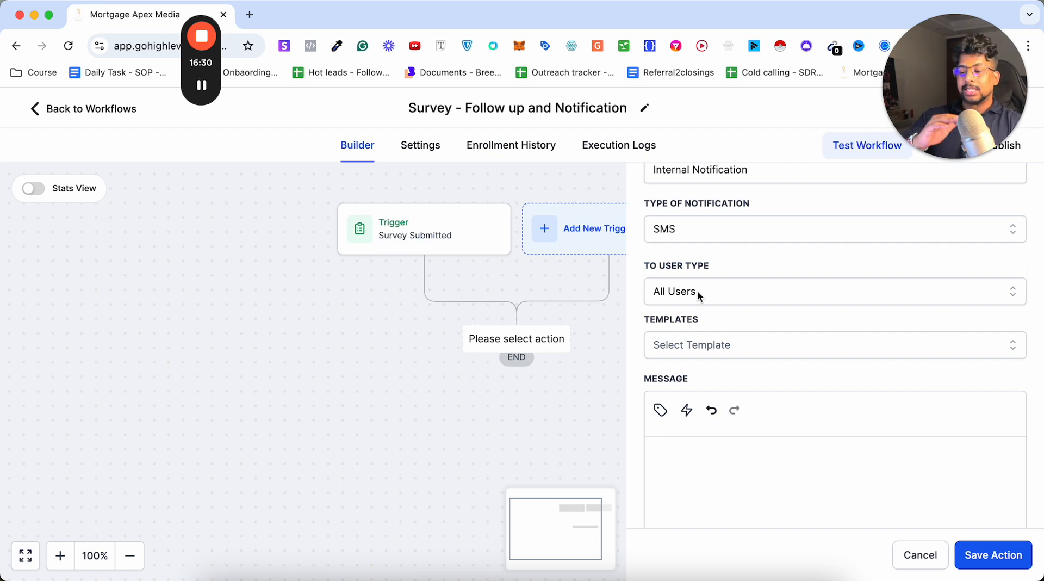
pyautogui.click(692, 289)
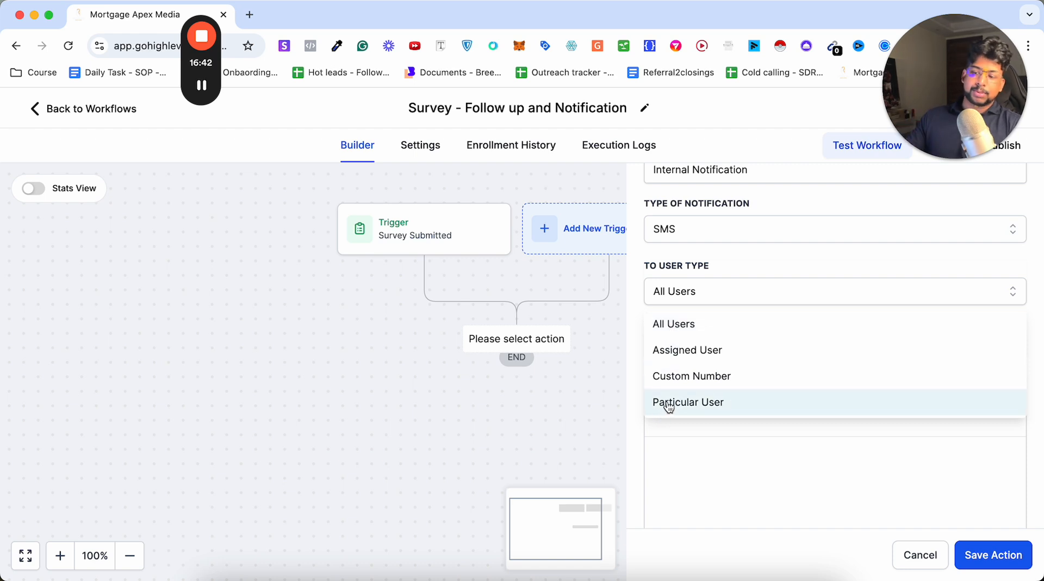
pyautogui.click(745, 269)
# Begin the notification message with "Hey" followed by the user's first name custom value.
pyautogui.scroll(-2, 744, 270)
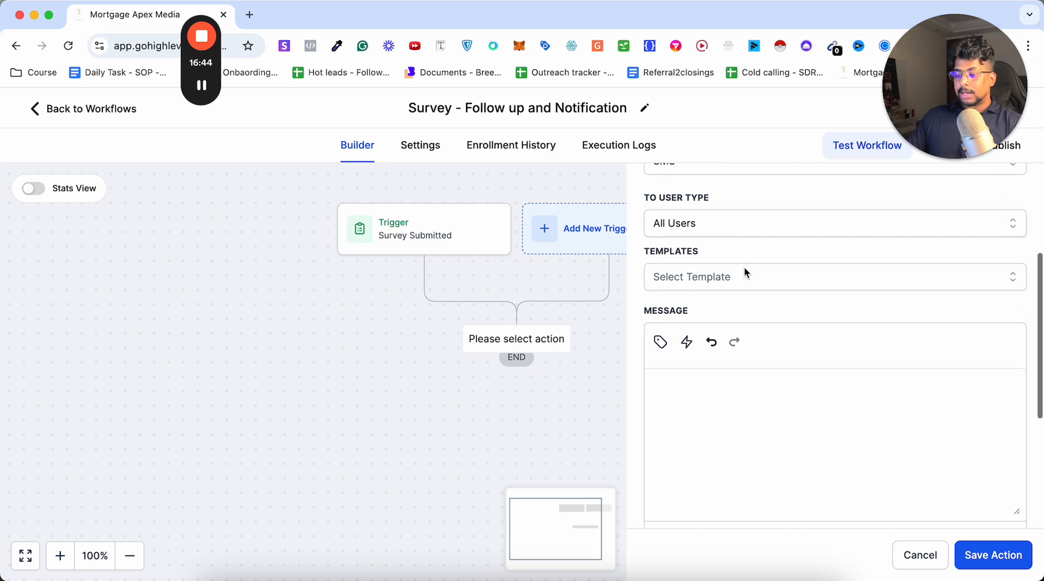
pyautogui.click(712, 395)
pyautogui.write('H')
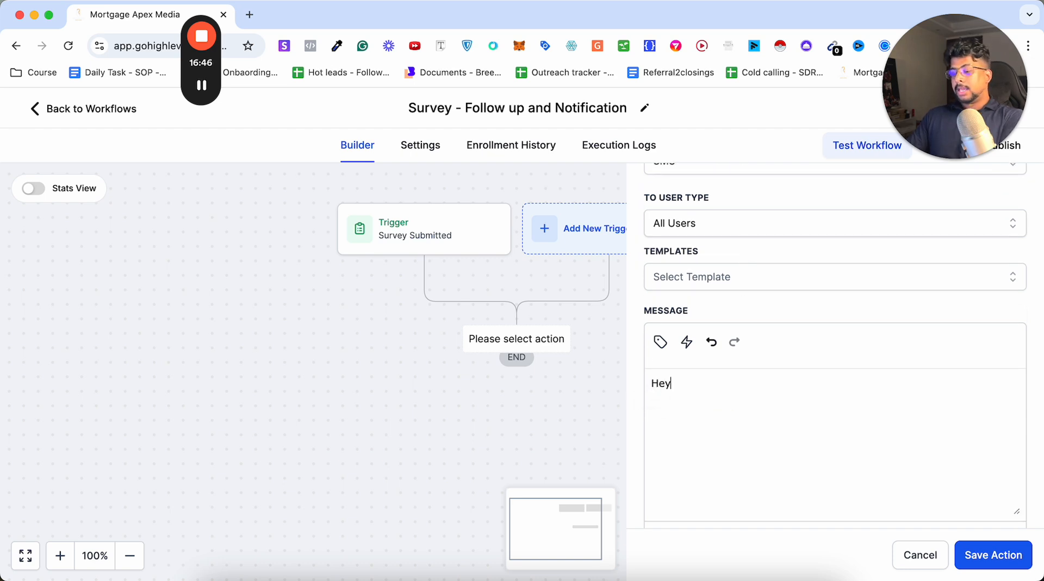
pyautogui.write('ey')
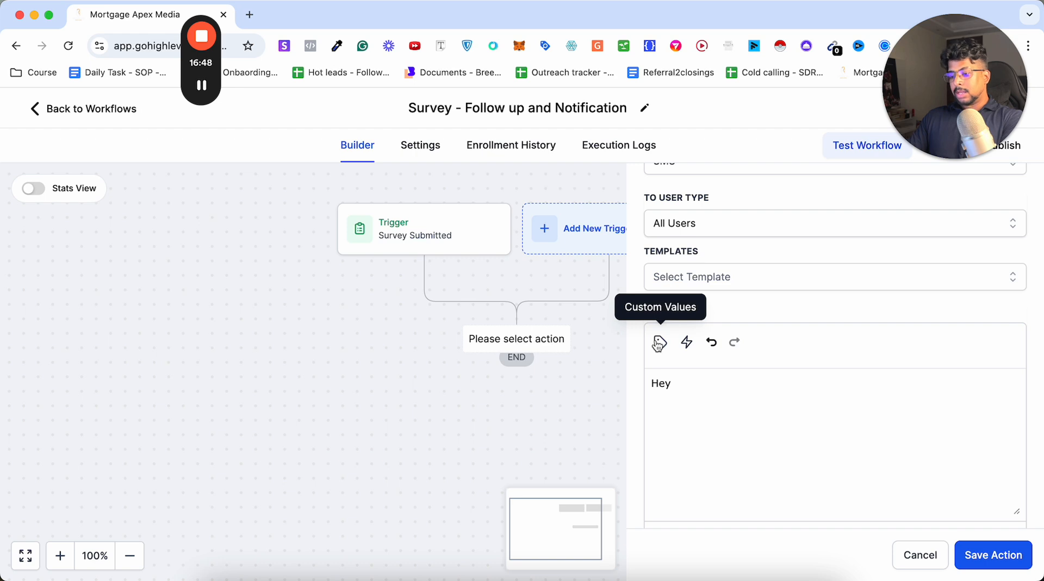
pyautogui.click(658, 342)
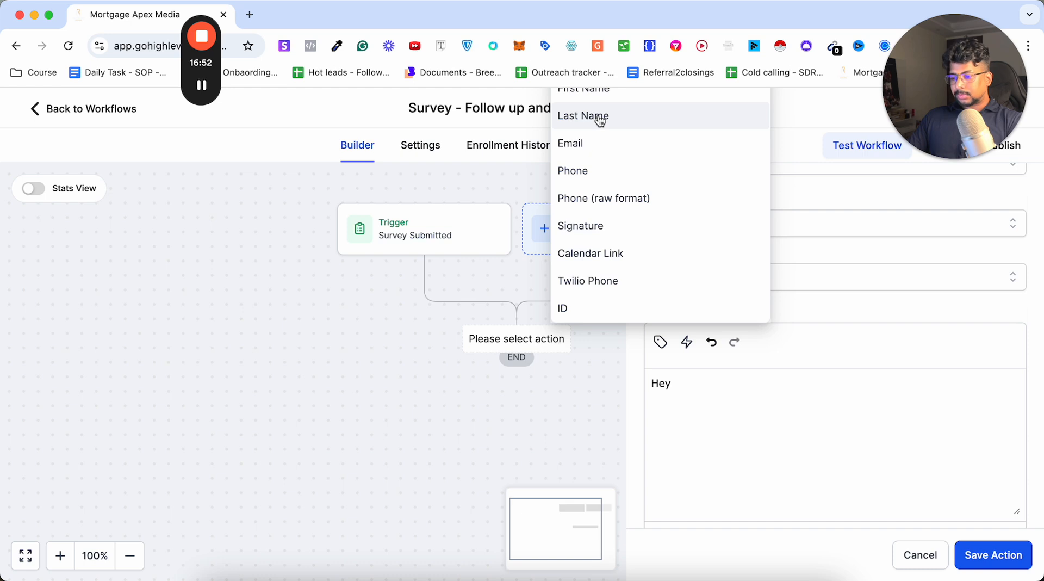
pyautogui.click(596, 96)
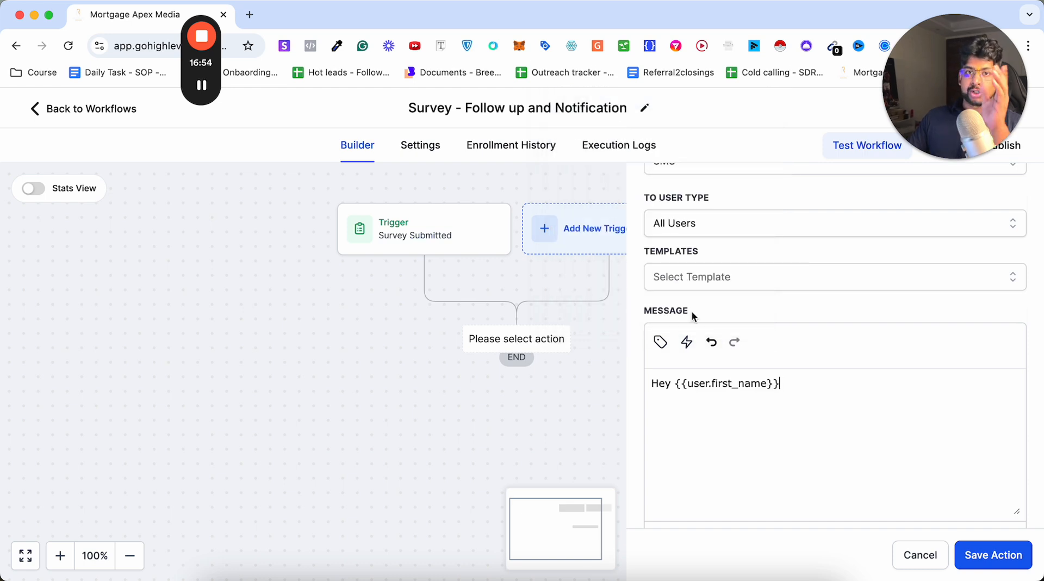
# Continue the notification message after the first name with ", you have a new purchase lead filled out the survey form.".
pyautogui.write(', y')
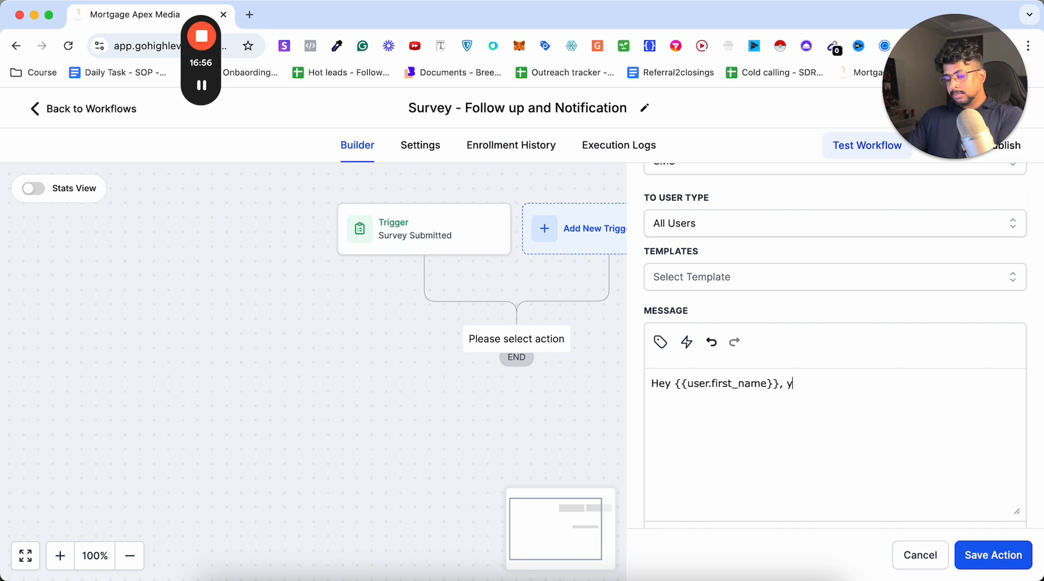
pyautogui.write('ou have a new ')
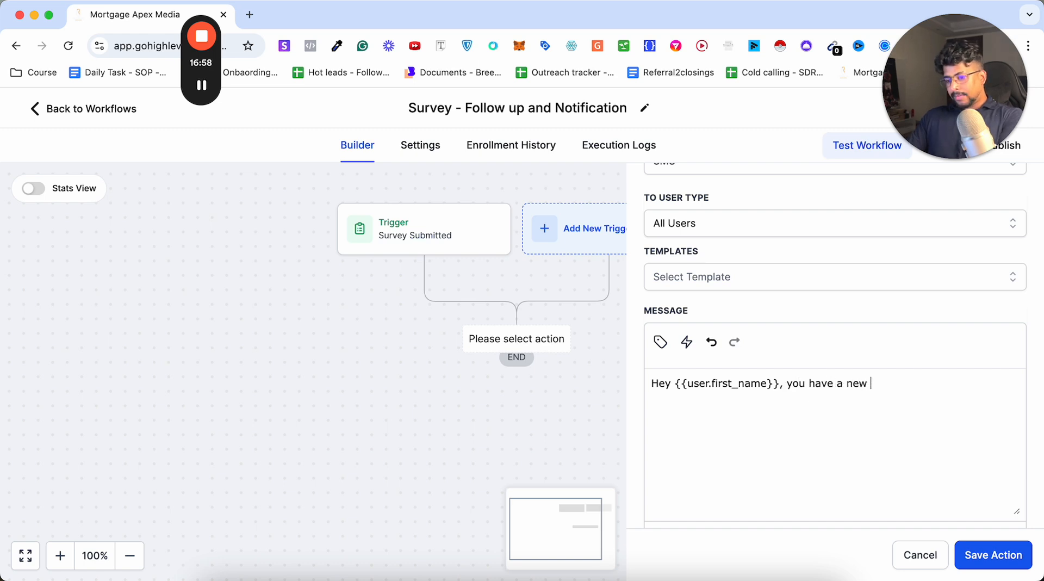
pyautogui.write('purchase lead')
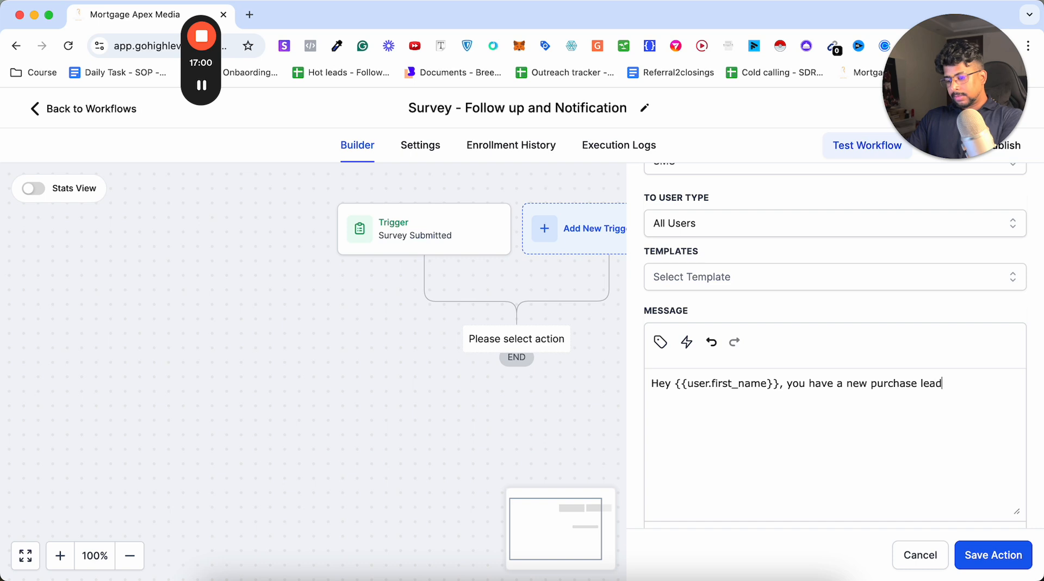
pyautogui.write(' filled out the ')
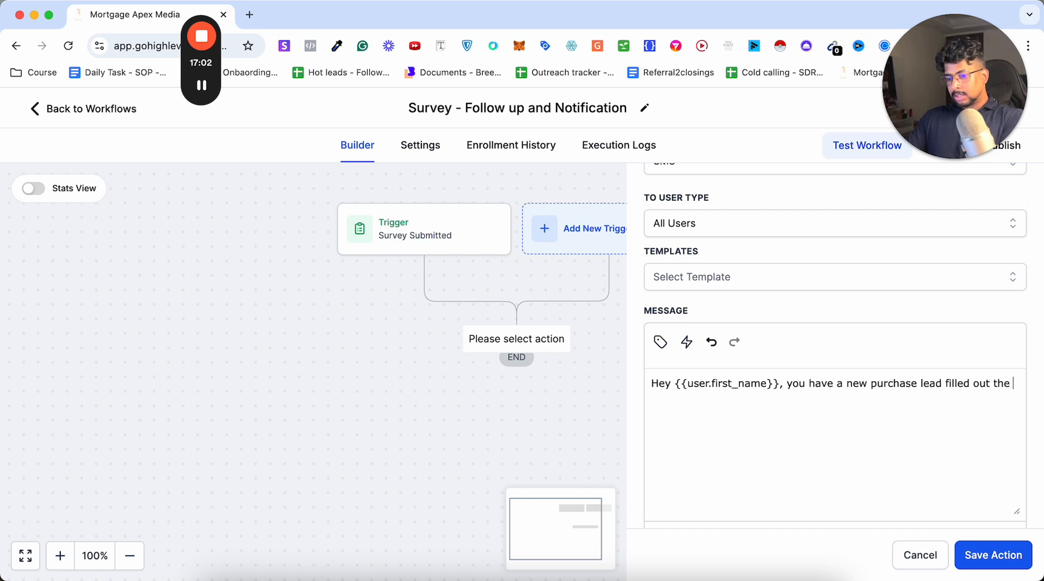
pyautogui.write('survey fomr')
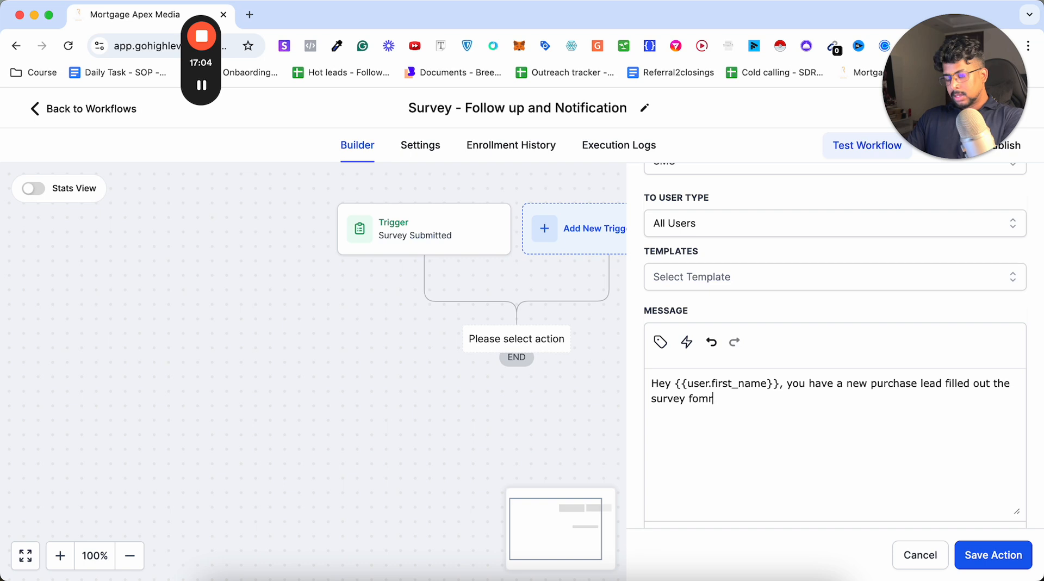
pyautogui.write('m')
pyautogui.write('He')
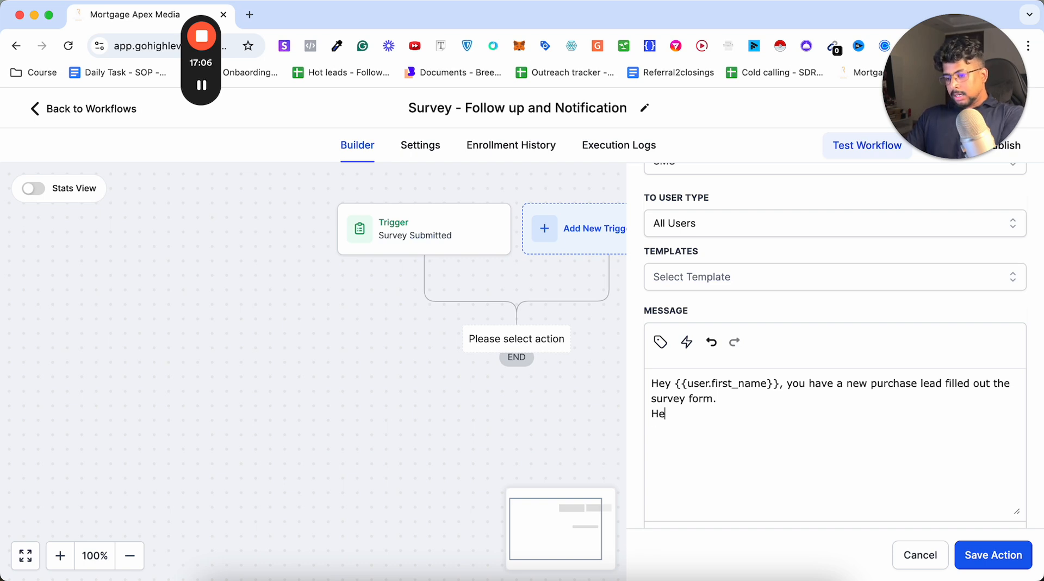
pyautogui.write('re is the detail')
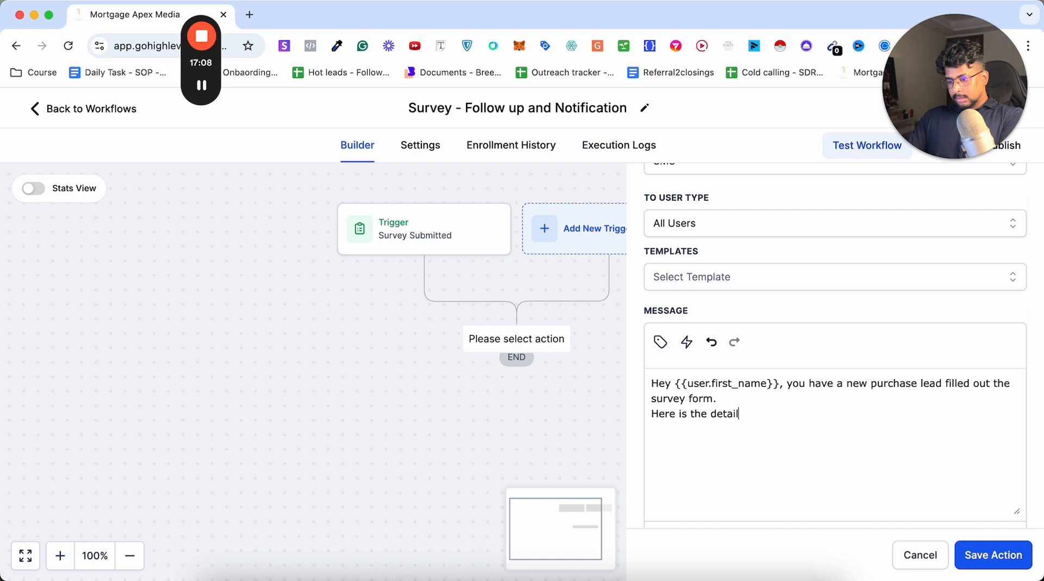
# Add the line "Here is the detail" to the message, followed by separate "Name -", "Phone -" and "Email -" lines.
pyautogui.press('Return')
pyautogui.write('Nam')
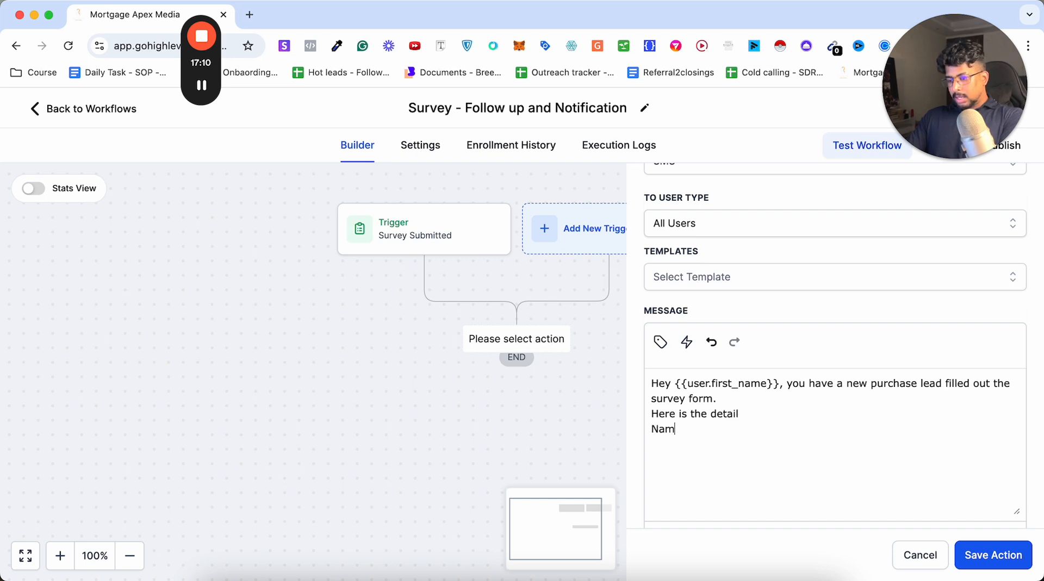
pyautogui.write('e -')
pyautogui.press('Return')
pyautogui.write('Phone')
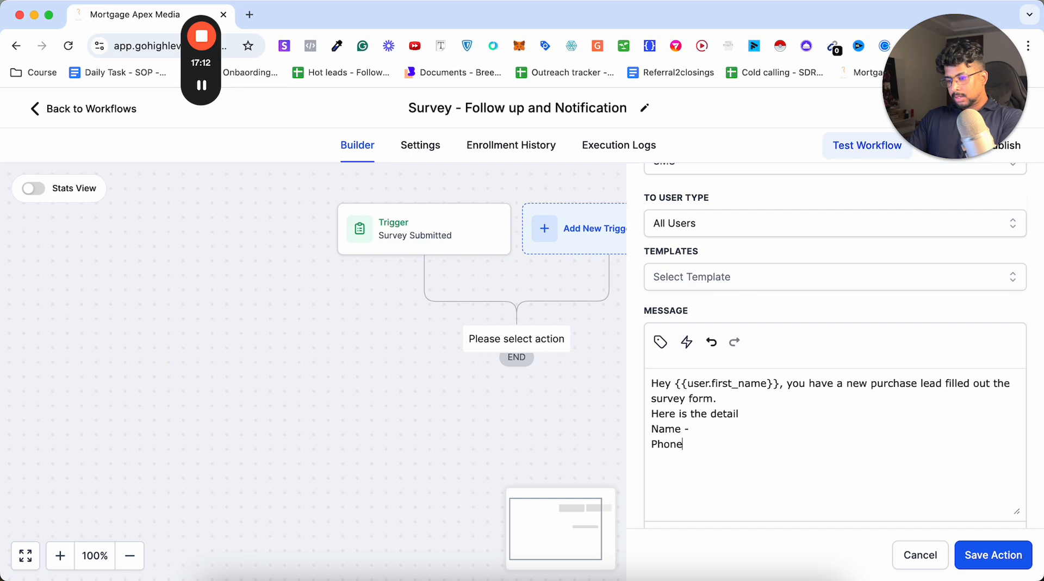
pyautogui.write(' - ]EeM')
pyautogui.press('BackSpace')
pyautogui.write('E')
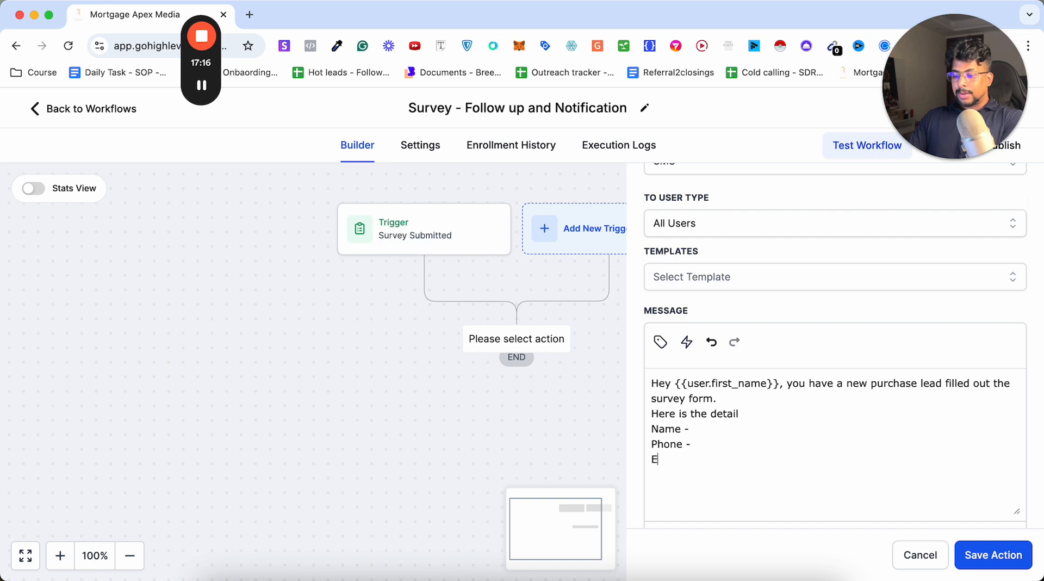
pyautogui.write('mail -')
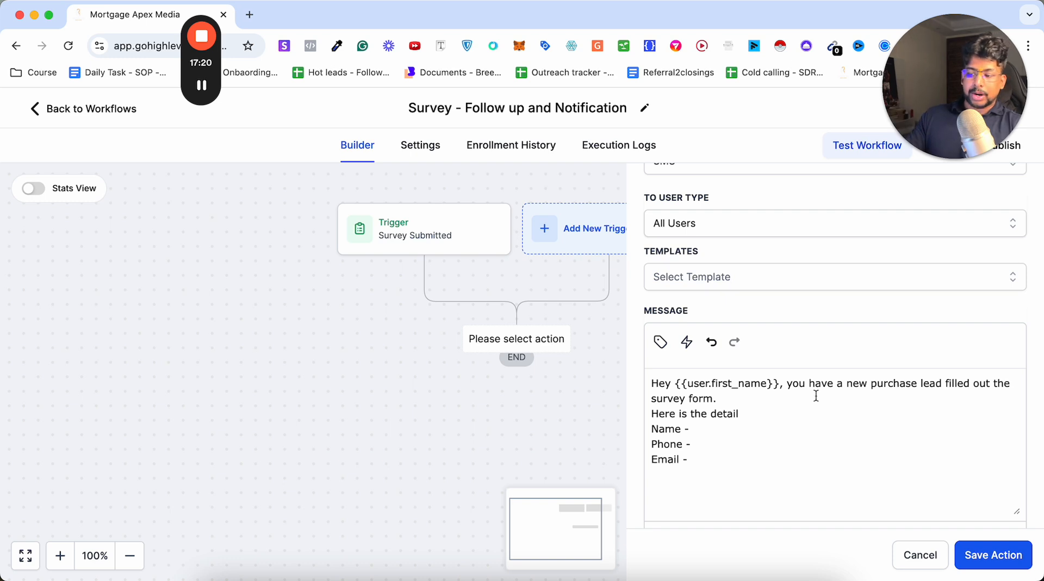
# Insert the contact's First Name custom value after "Name -" in the SMS message.
pyautogui.click(660, 342)
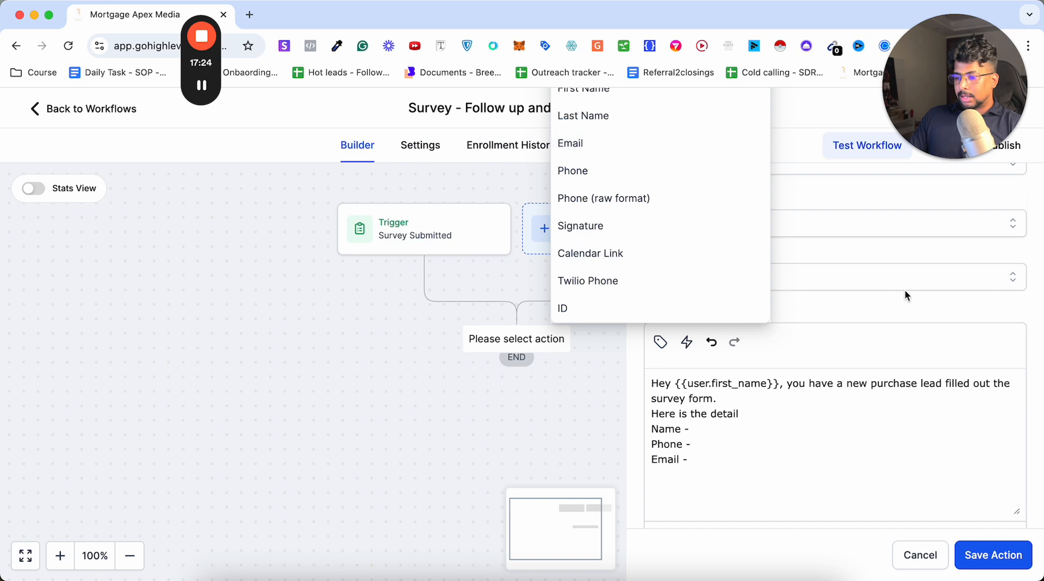
pyautogui.scroll(4, 916, 306)
pyautogui.click(578, 223)
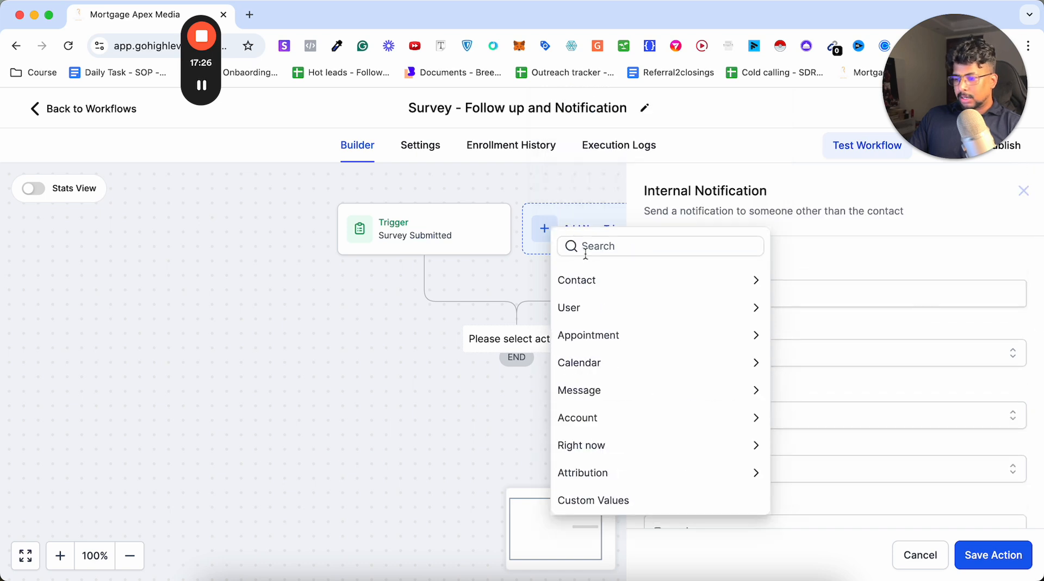
pyautogui.click(581, 285)
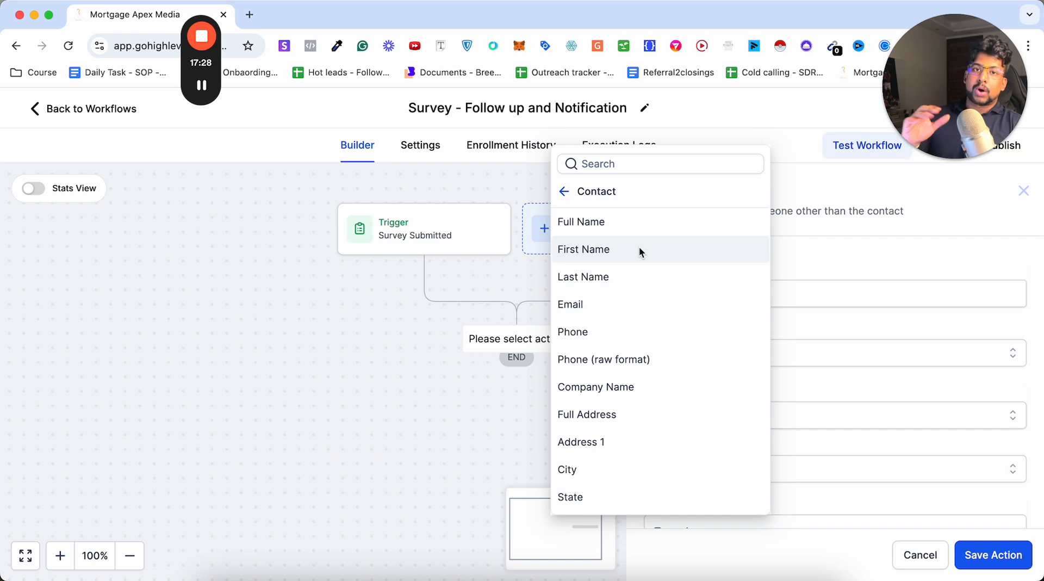
pyautogui.click(618, 253)
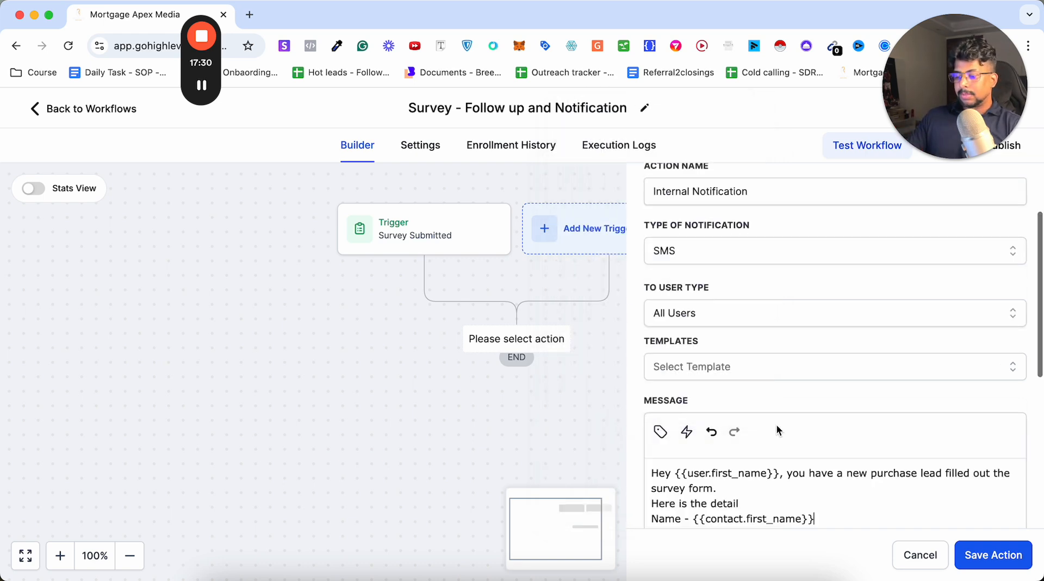
# Insert the contact's Phone and Email custom values on their matching message lines and save the SMS notification action.
pyautogui.click(692, 466)
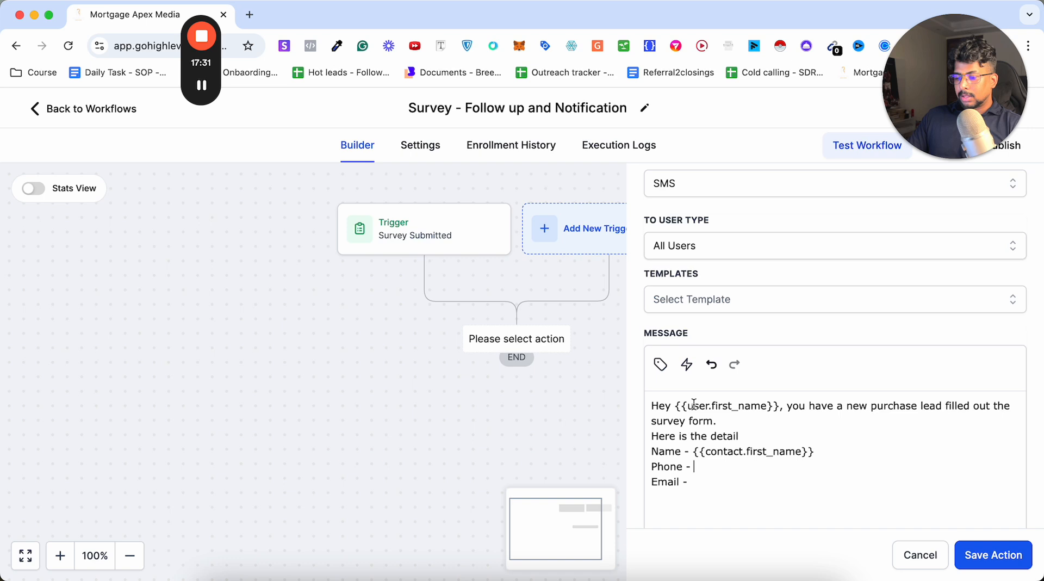
pyautogui.click(659, 364)
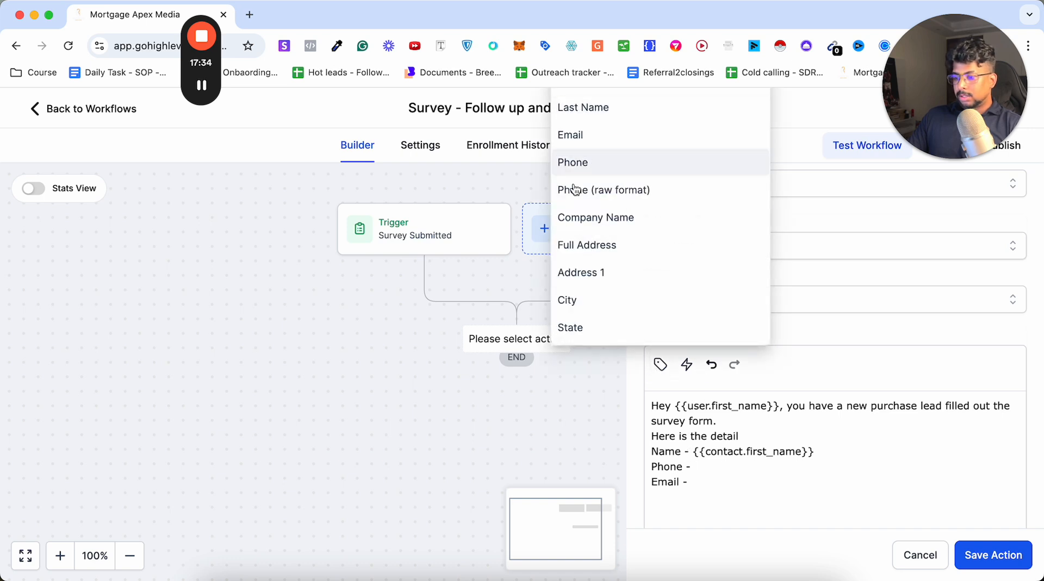
pyautogui.click(582, 168)
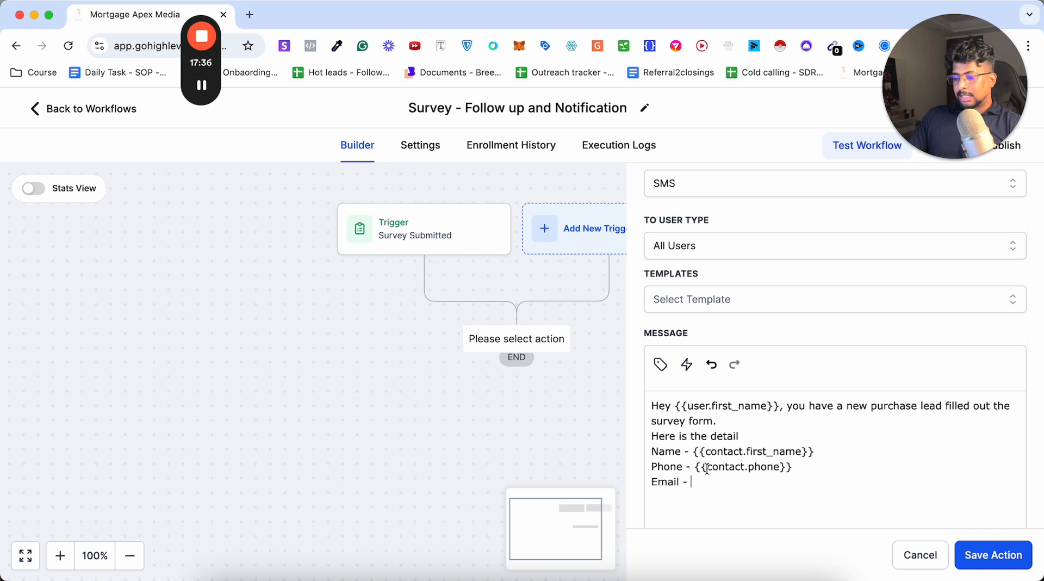
pyautogui.click(661, 370)
pyautogui.click(580, 132)
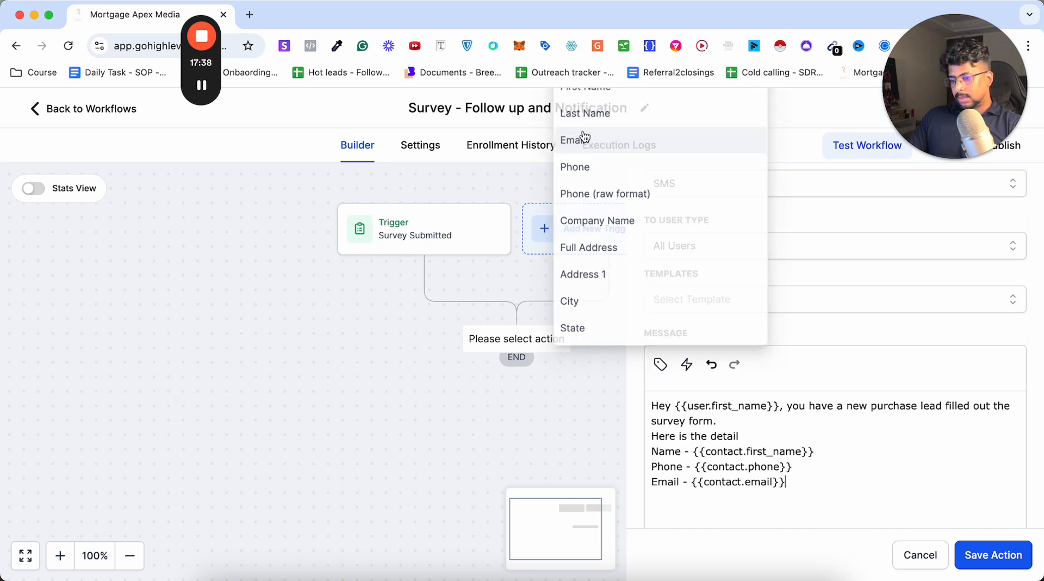
pyautogui.click(973, 558)
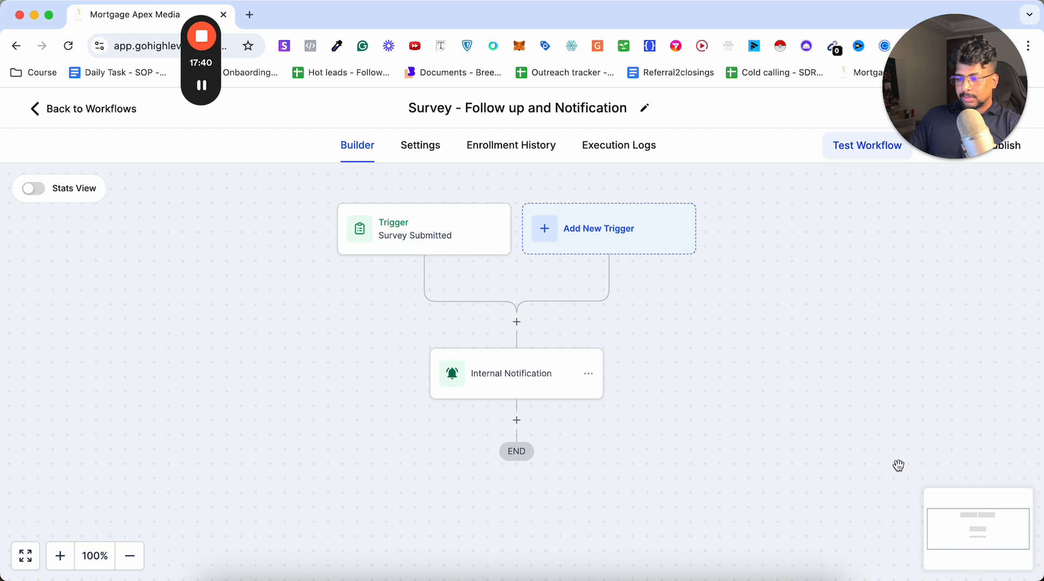
# Add a second Send Internal Notification action below the first one and set its notification type to Email.
pyautogui.click(516, 420)
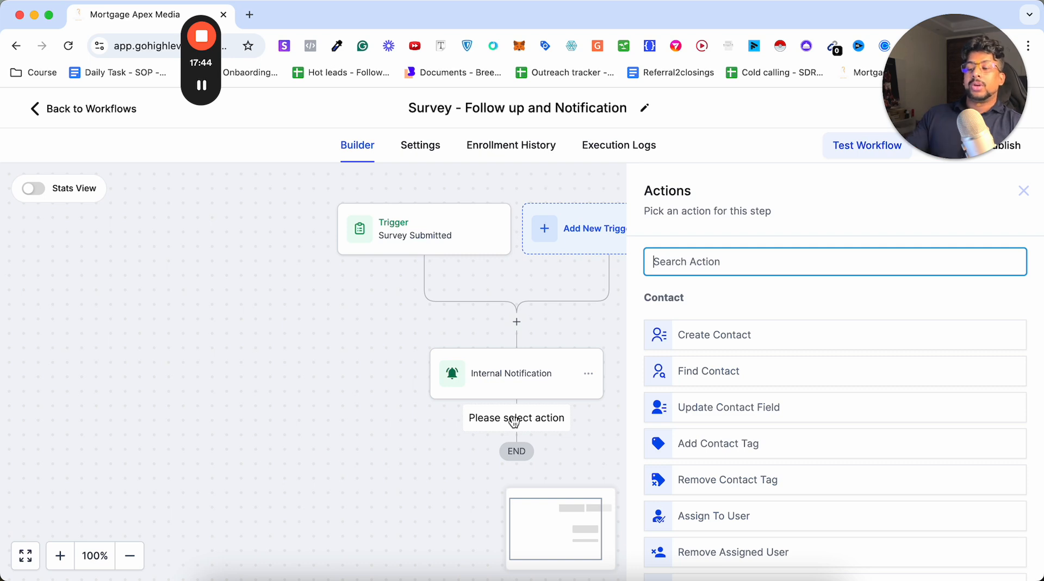
pyautogui.write('noti')
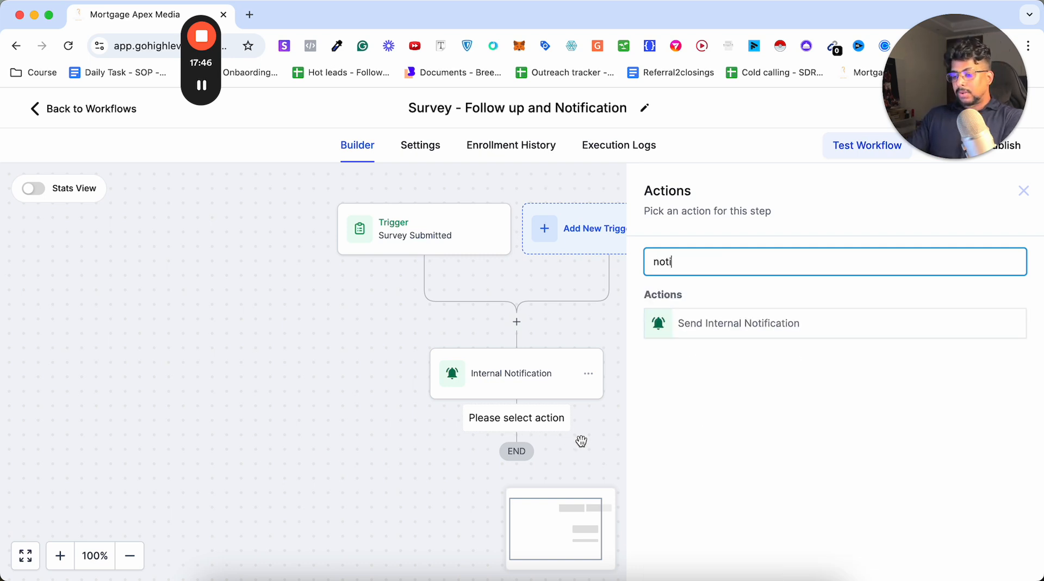
pyautogui.click(682, 334)
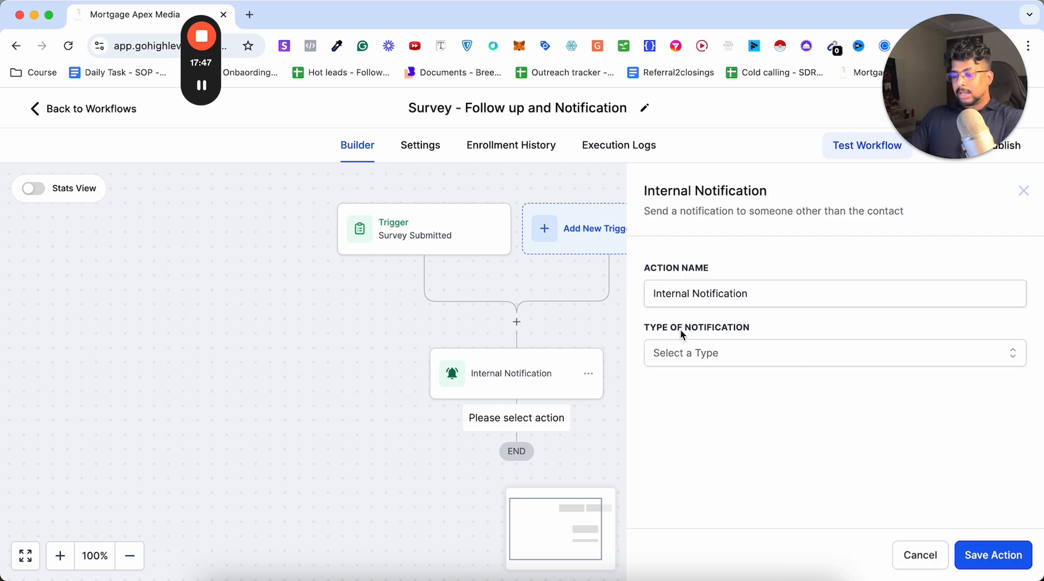
pyautogui.click(659, 356)
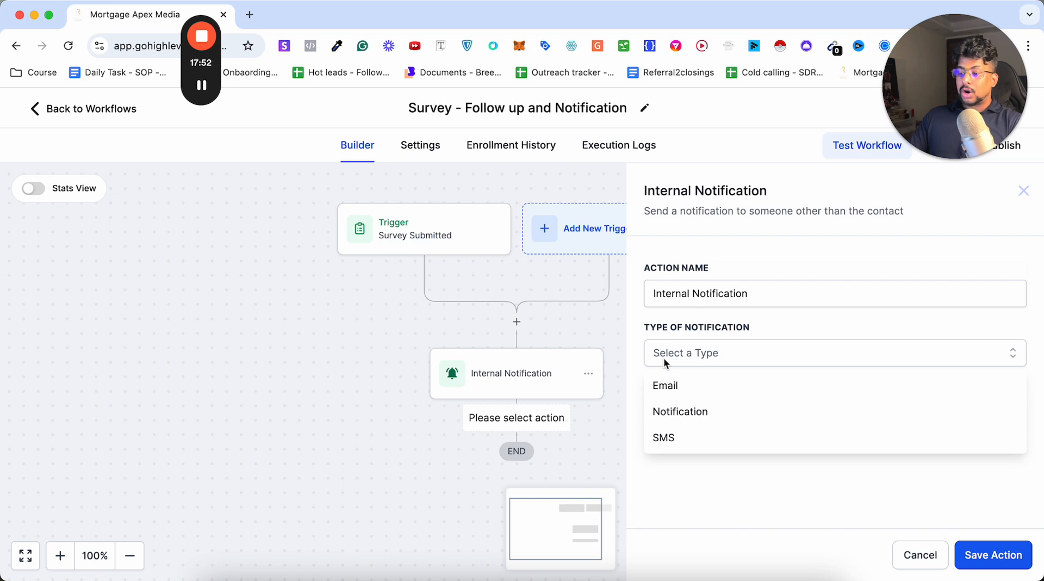
pyautogui.click(670, 386)
pyautogui.scroll(-3, 755, 381)
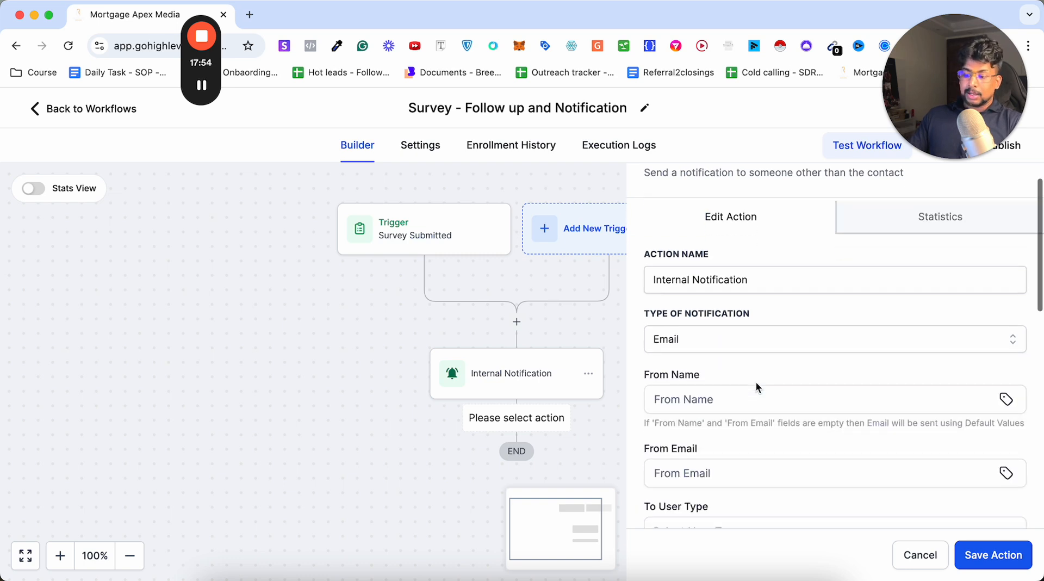
# Look over the email notification's sender fields and its recipient user type choices.
pyautogui.click(675, 403)
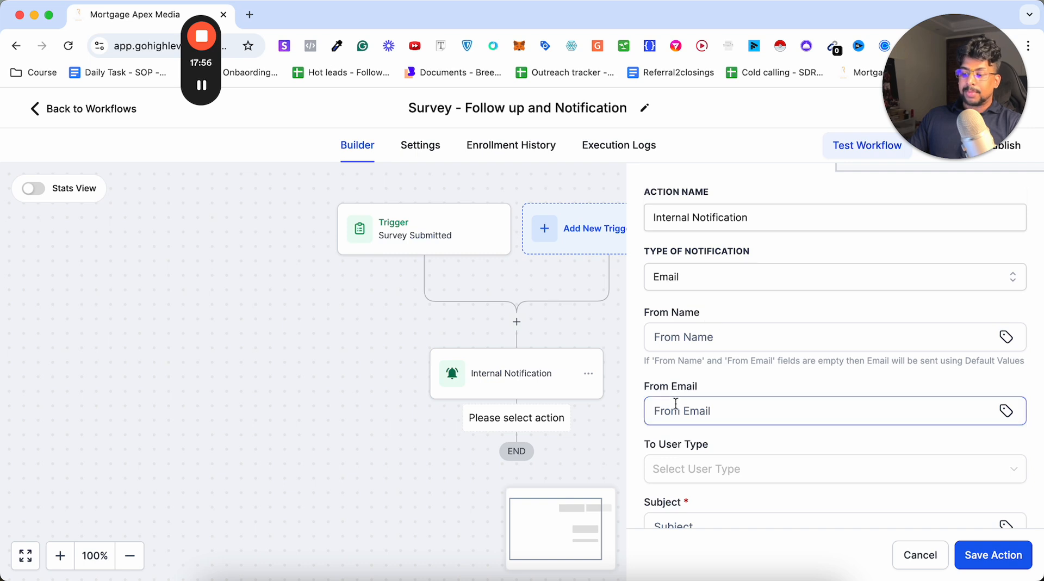
pyautogui.scroll(-3, 766, 408)
pyautogui.click(674, 359)
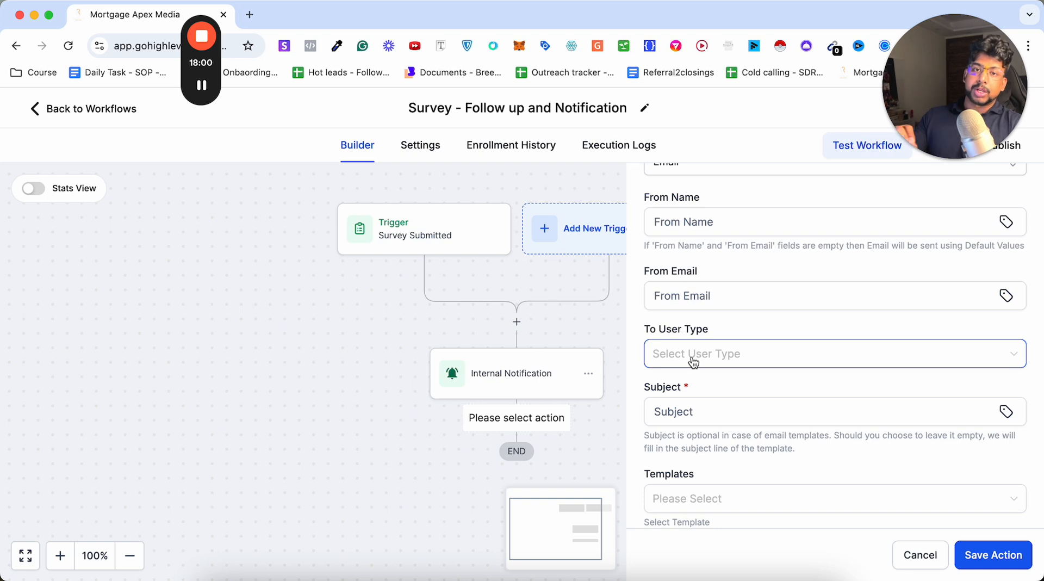
pyautogui.click(692, 359)
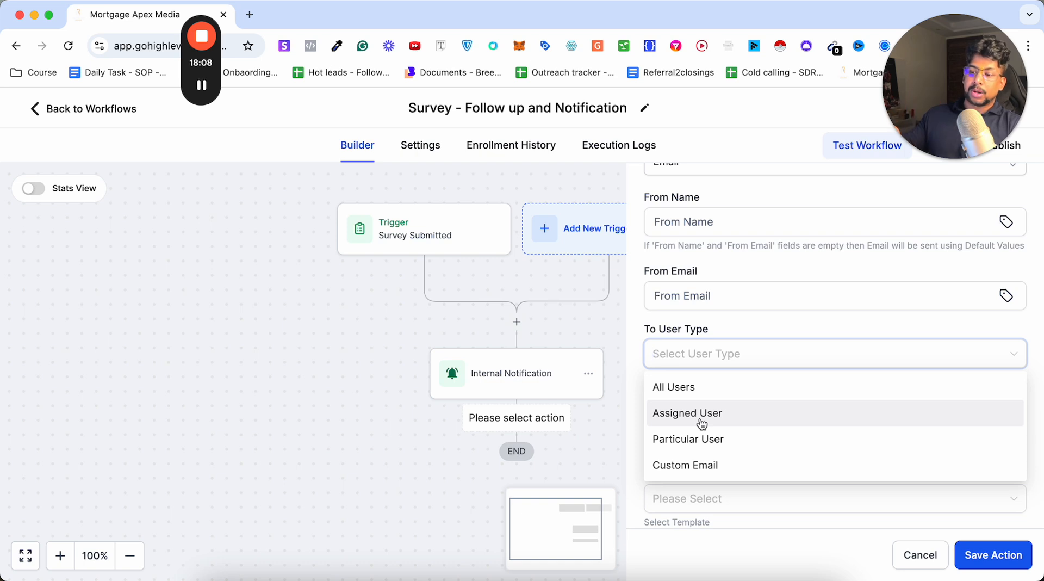
pyautogui.click(791, 325)
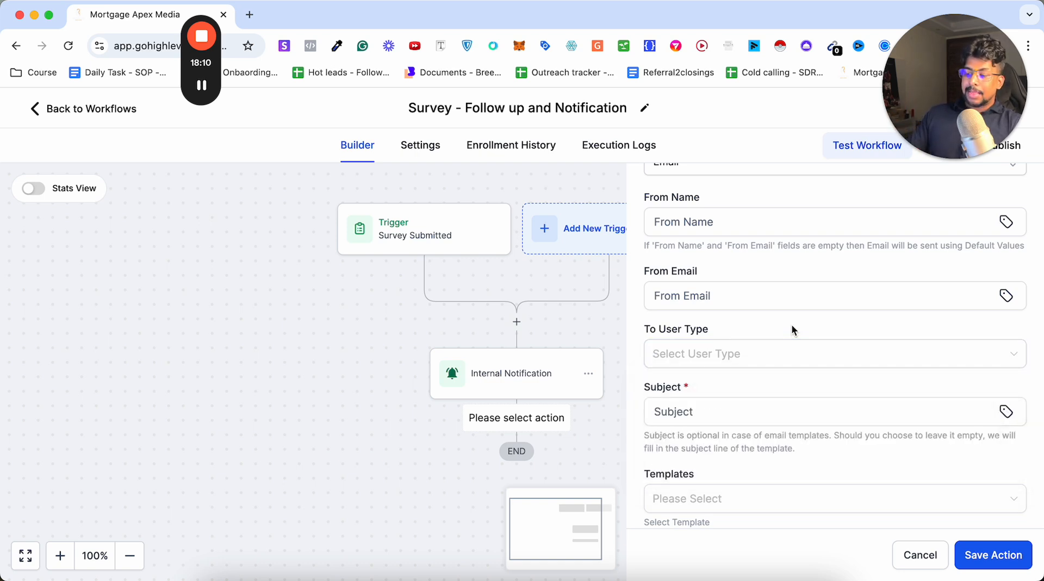
# Set the email notification's subject to "New Purchase lead".
pyautogui.scroll(-2, 791, 325)
pyautogui.click(791, 326)
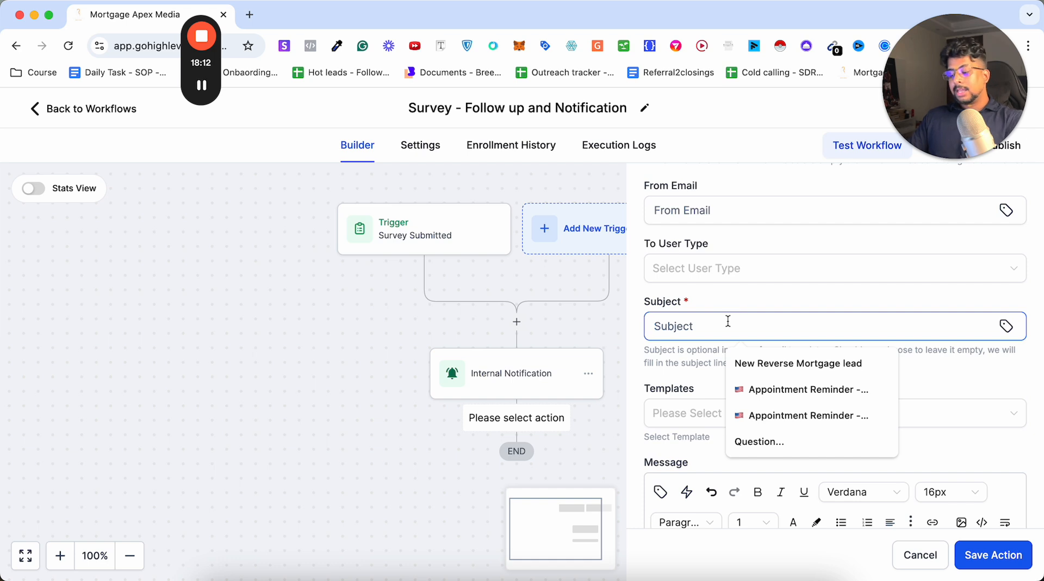
pyautogui.write('H')
pyautogui.press('BackSpace')
pyautogui.write('New p')
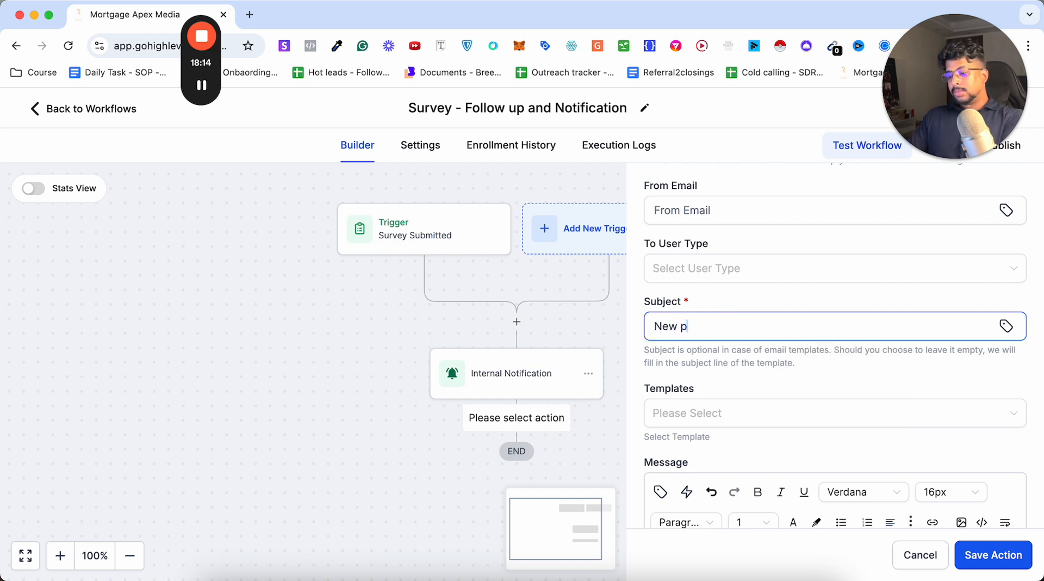
pyautogui.press('BackSpace')
pyautogui.write('Piu')
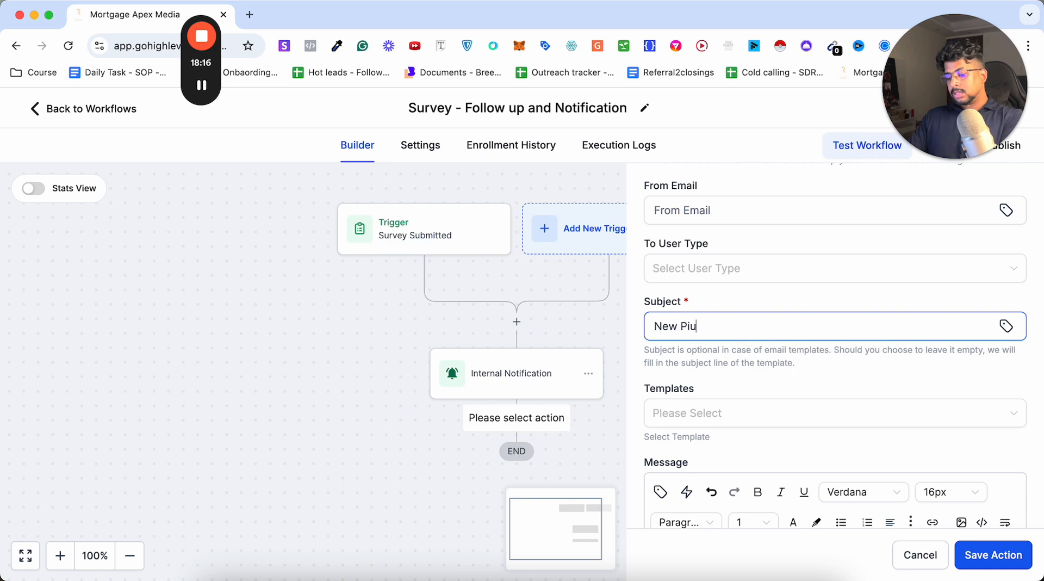
pyautogui.press('BackSpace')
pyautogui.press('BackSpace')
pyautogui.write('urchas')
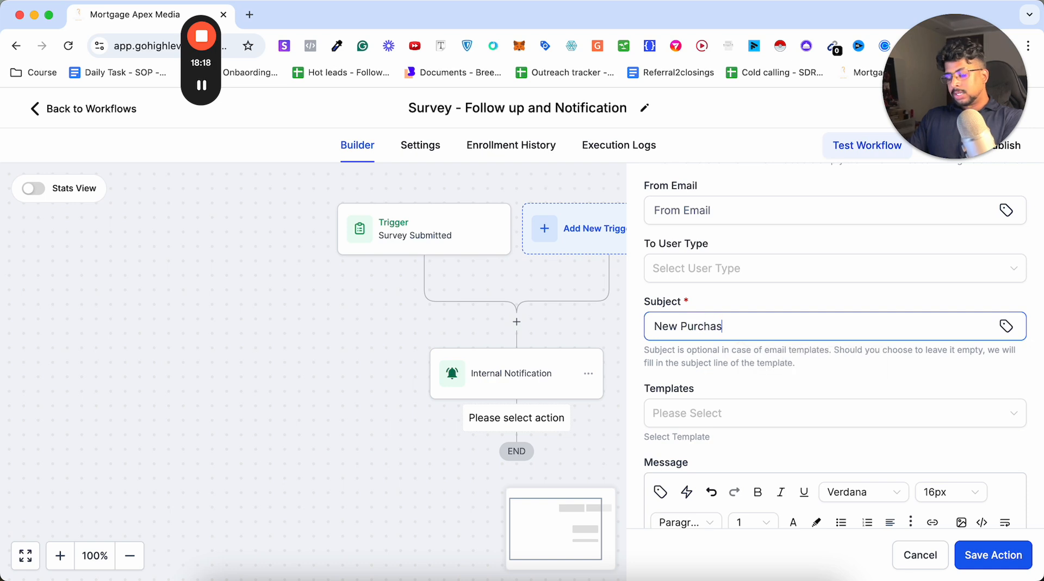
pyautogui.write('e lead')
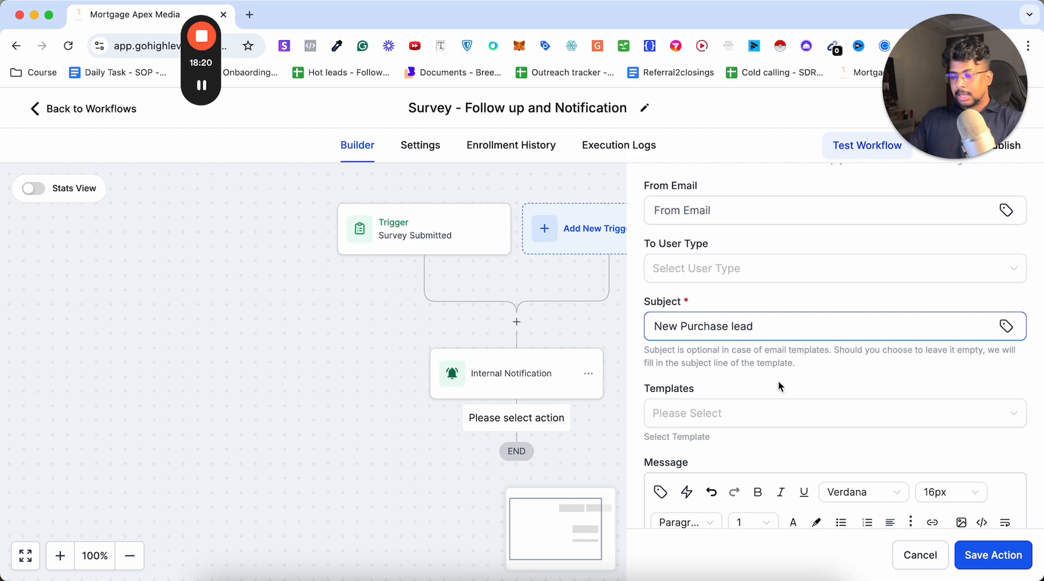
# Look over the email notification's empty message editor and discard the unsaved email action.
pyautogui.scroll(-5, 779, 385)
pyautogui.click(688, 336)
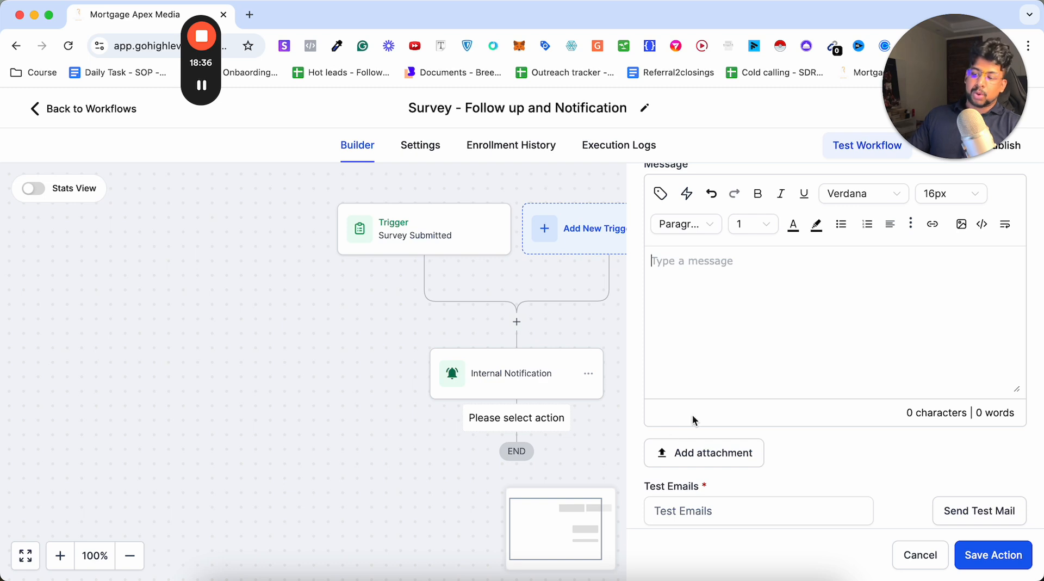
pyautogui.click(920, 555)
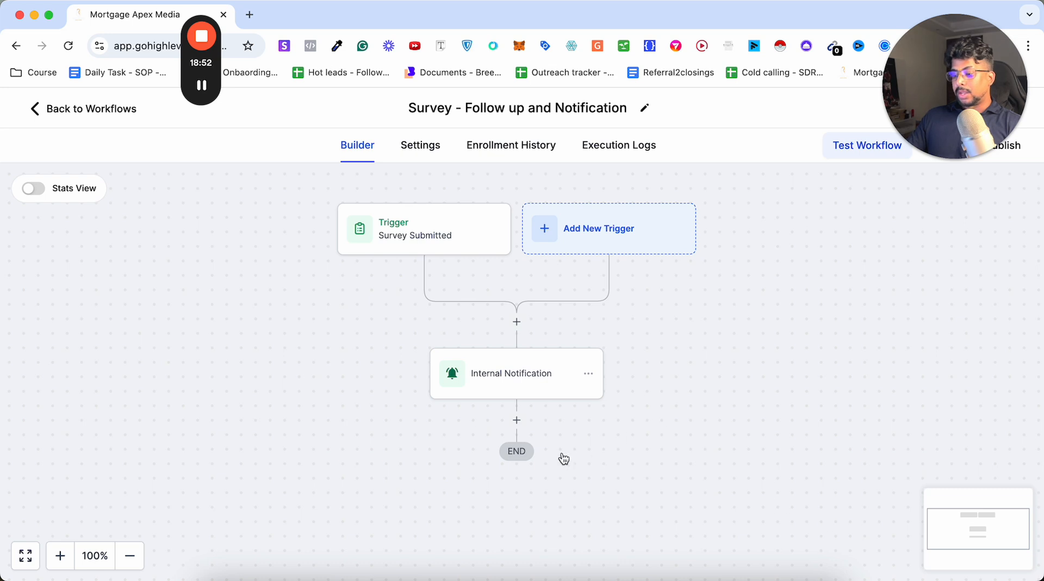
# Add a Send SMS action below the Internal Notification action.
pyautogui.click(516, 420)
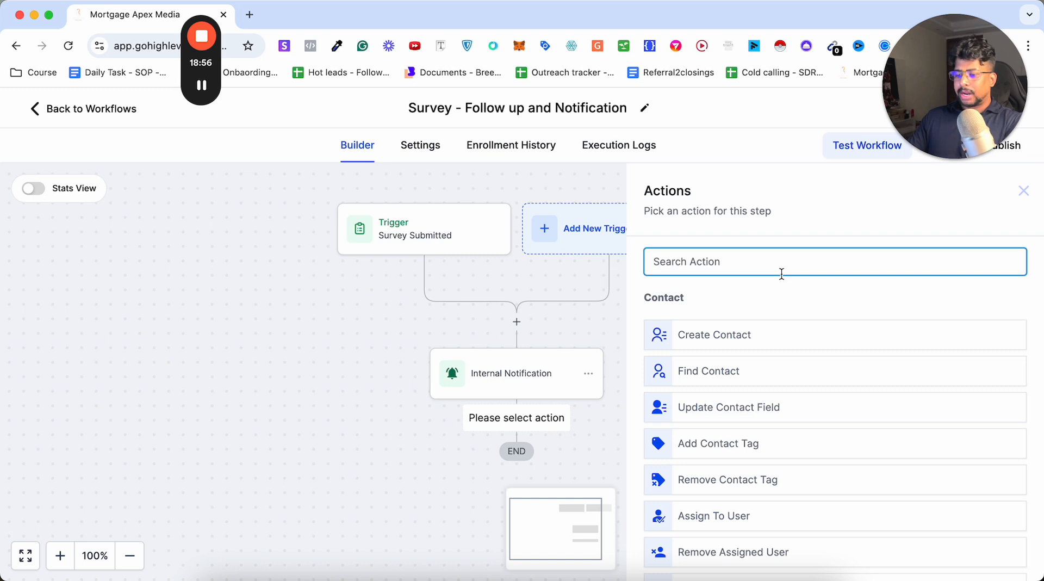
pyautogui.write('sms')
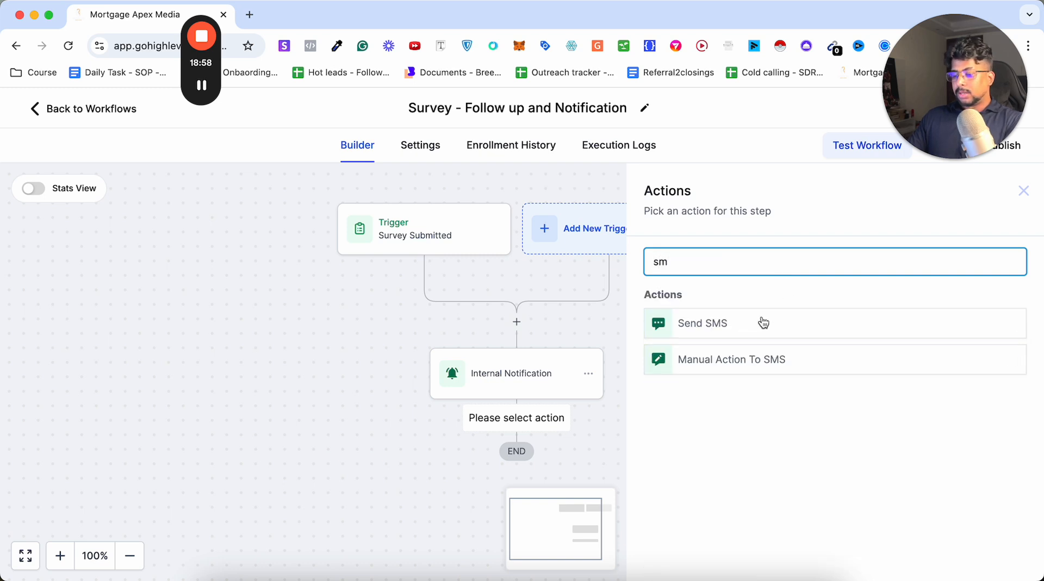
pyautogui.click(742, 325)
# Start the SMS message with "Hey" followed by the contact's First Name custom value.
pyautogui.click(718, 476)
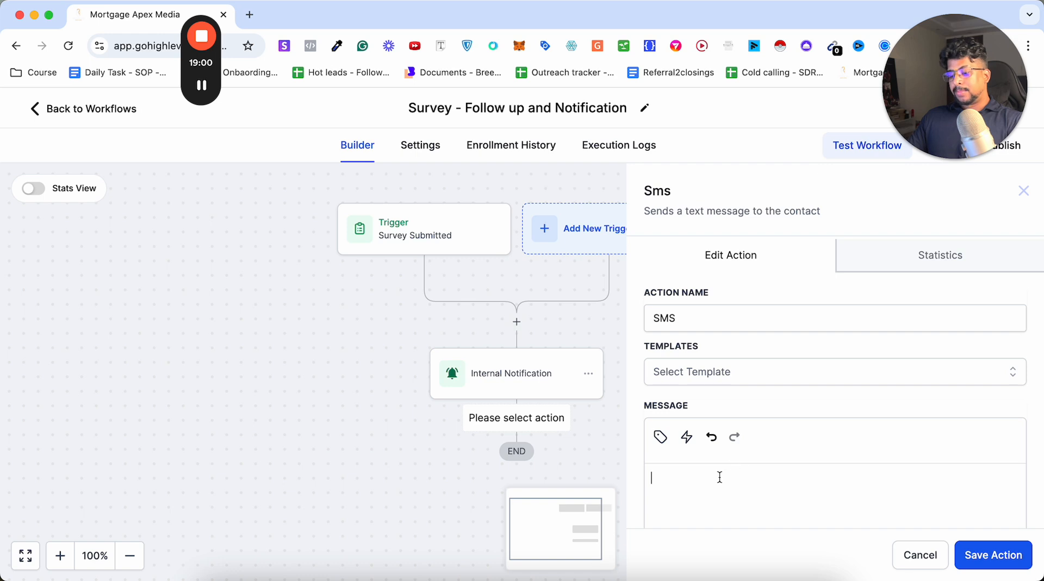
pyautogui.write('Hey')
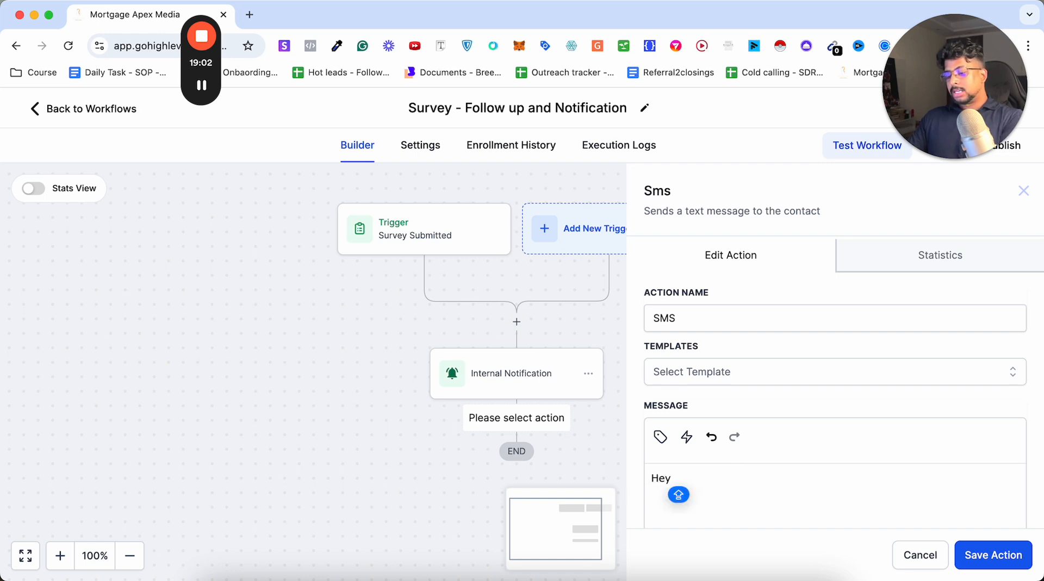
pyautogui.click(660, 436)
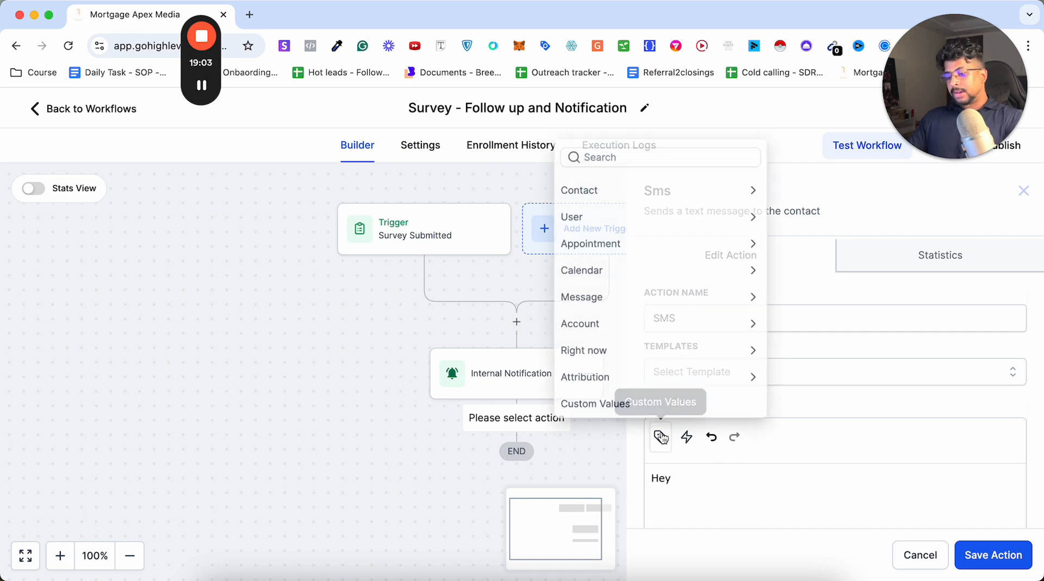
pyautogui.click(582, 193)
pyautogui.click(647, 155)
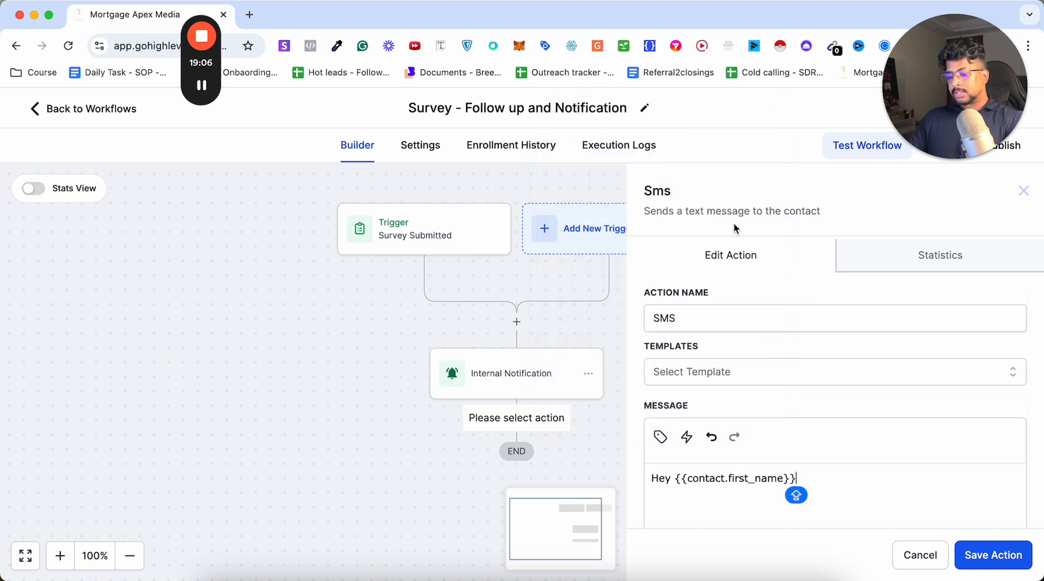
# Continue the SMS greeting with ", Thanks for reaching out to John Mortgage".
pyautogui.write(', THANKS')
pyautogui.press('BackSpace')
pyautogui.press('BackSpace')
pyautogui.press('BackSpace')
pyautogui.press('BackSpace')
pyautogui.press('BackSpace')
pyautogui.press('BackSpace')
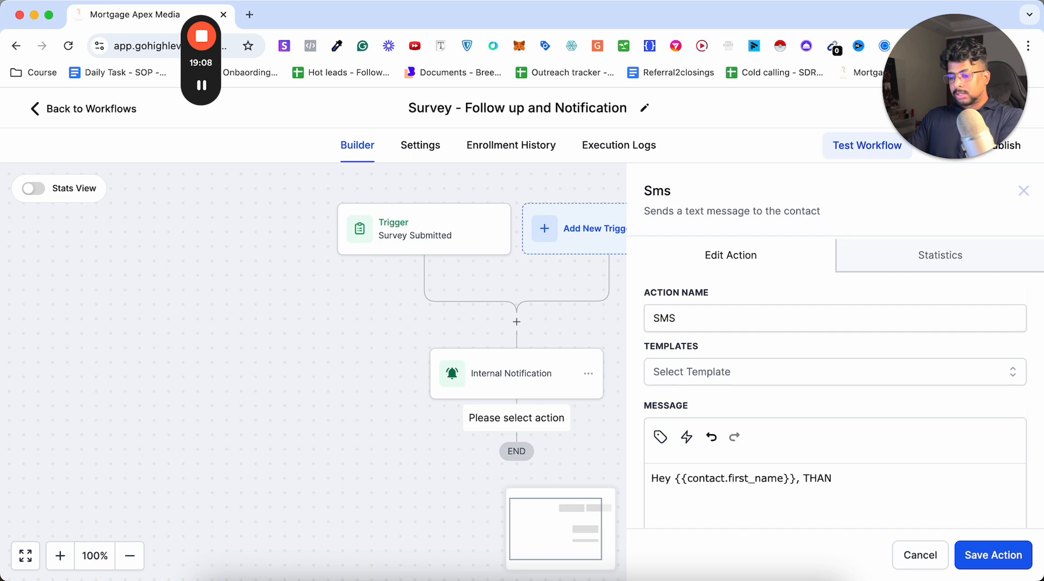
pyautogui.write('hanks for ')
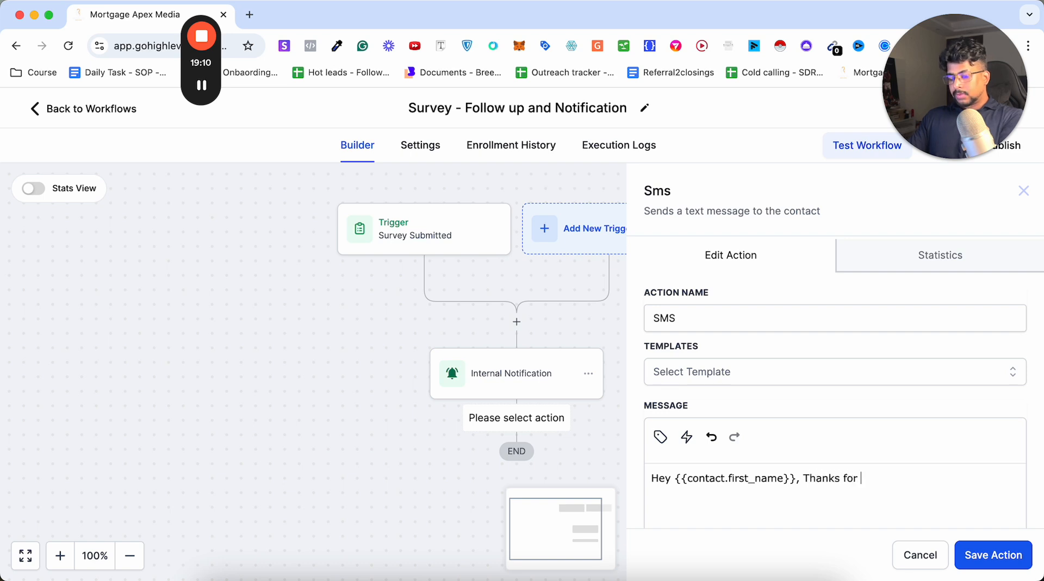
pyautogui.write('reaching out to')
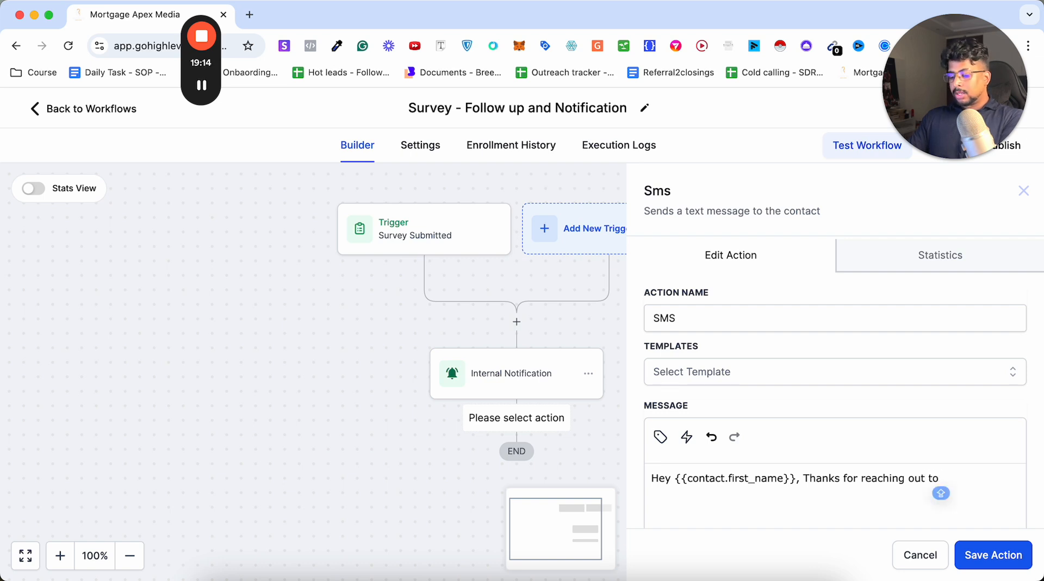
pyautogui.write(' John Mortgage')
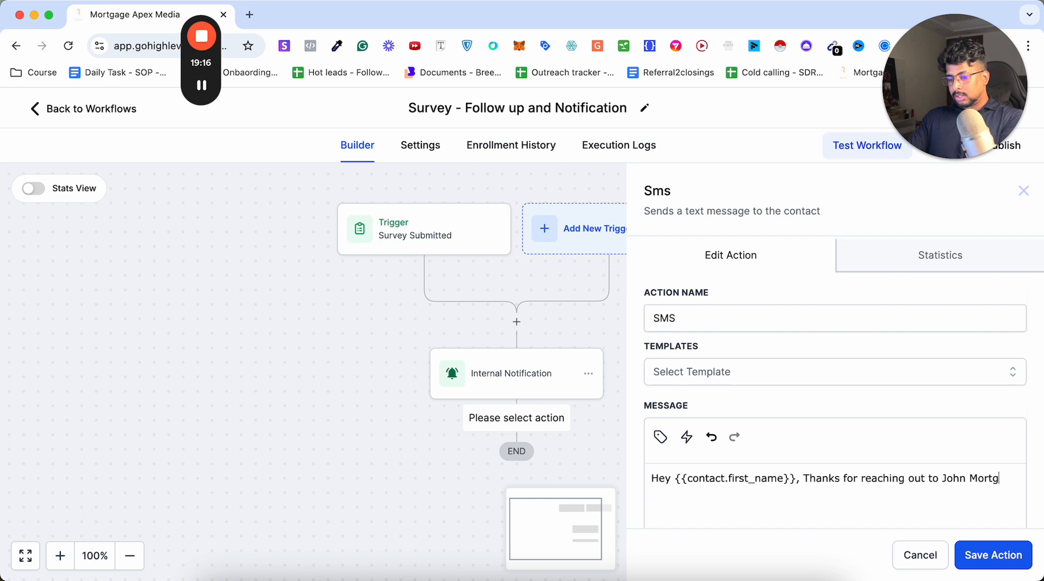
pyautogui.press('BackSpace')
pyautogui.press('BackSpace')
pyautogui.press('BackSpace')
pyautogui.write('s for reaching out to John Mortgage ')
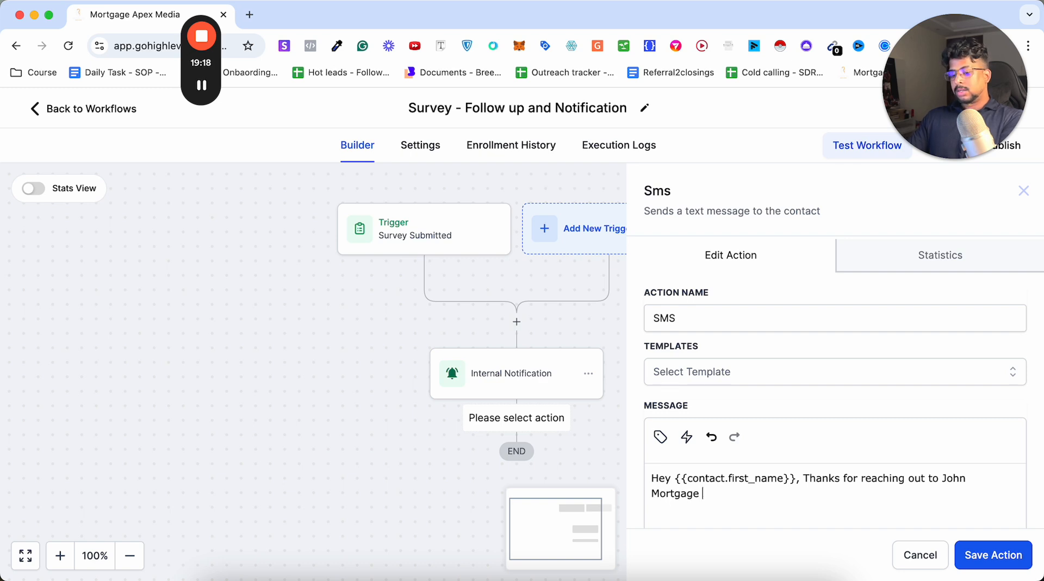
pyautogui.write('co. We help')
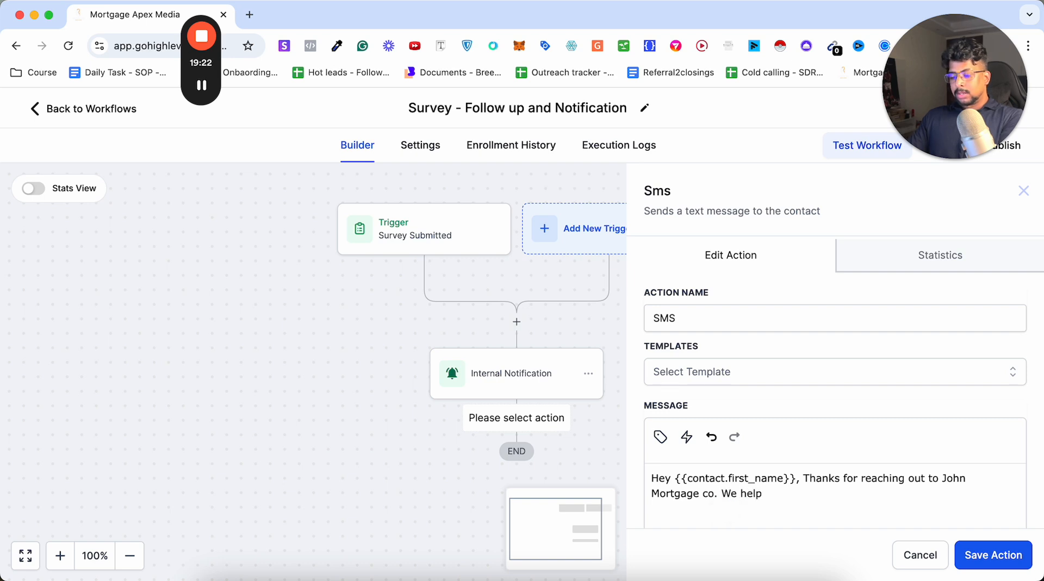
pyautogui.write(' homeowner to get')
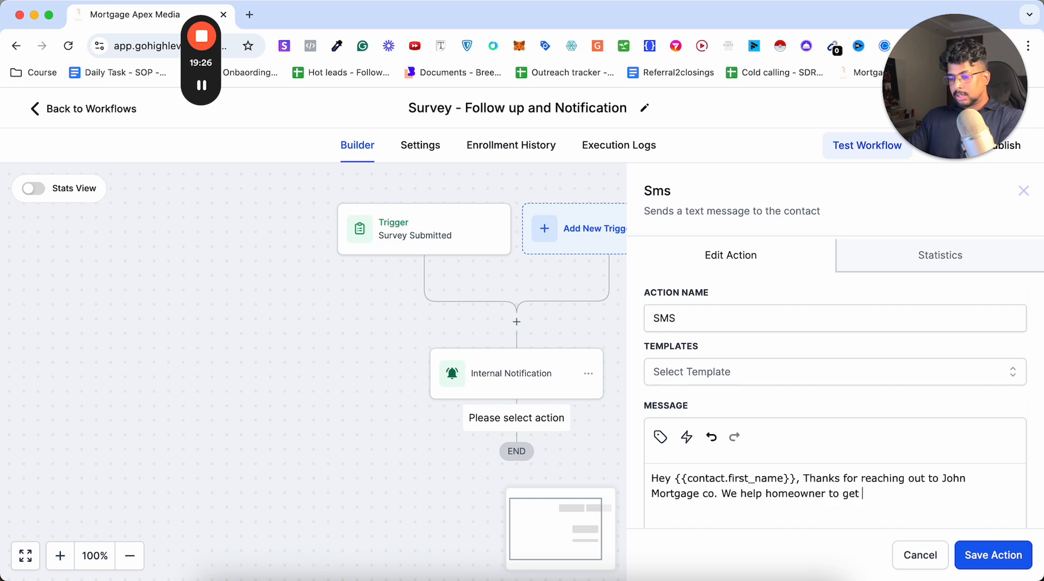
pyautogui.write(' approve')
# Complete the message's first paragraph with "co. We help homeowner to get approved for their new home.".
pyautogui.press('BackSpace')
pyautogui.write('ved ')
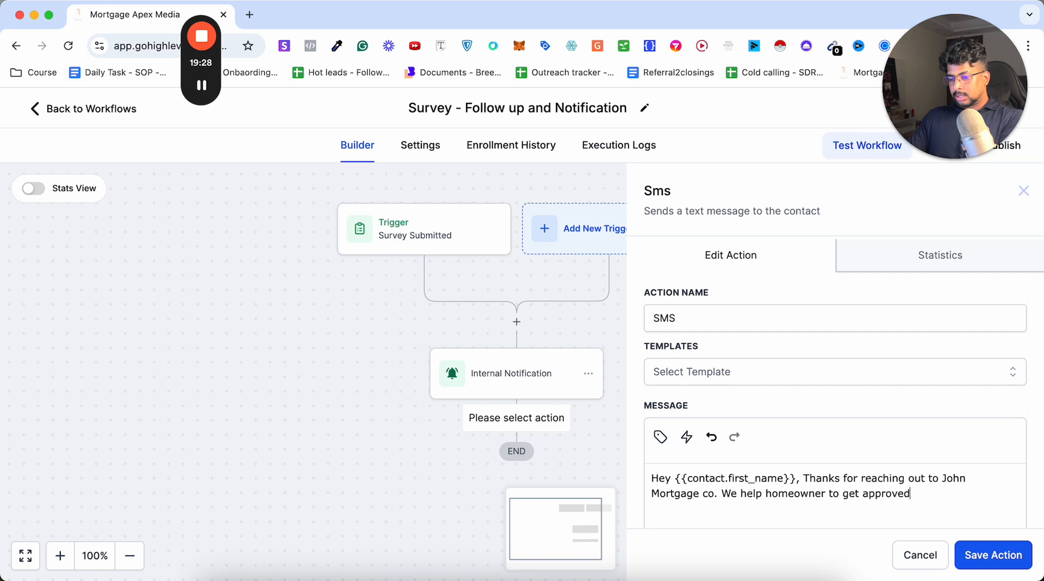
pyautogui.write('for their new')
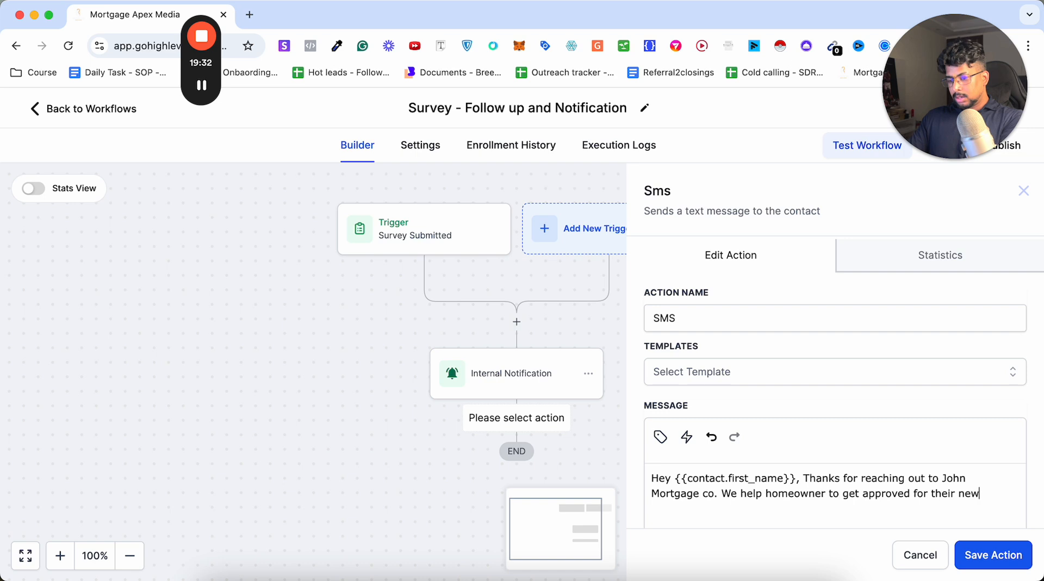
pyautogui.write(' home.')
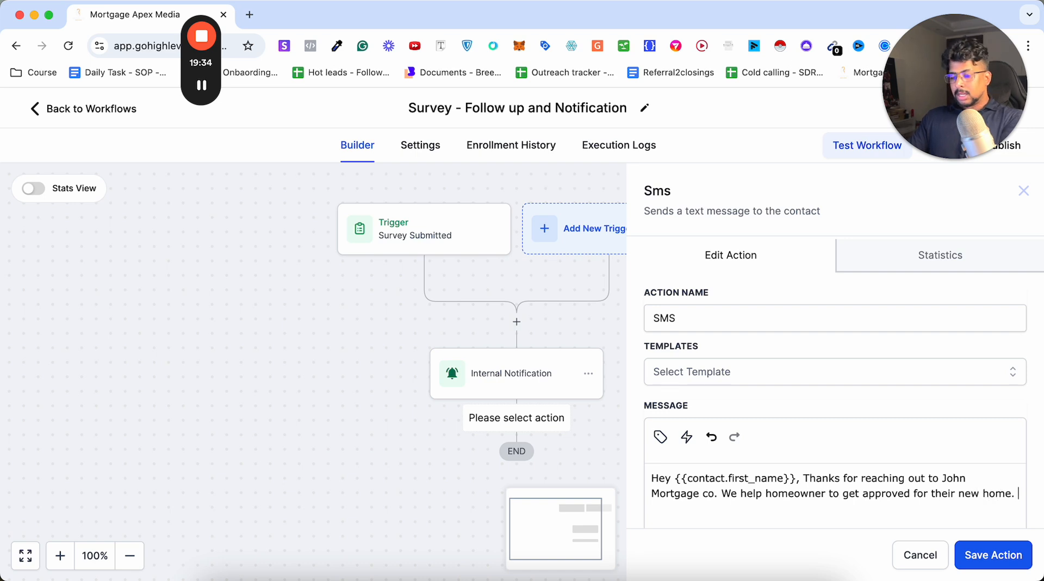
# Add the paragraph "What time works best for you to have a quick free consultation today or tomorrow?" and save the SMS action.
pyautogui.press('Return')
pyautogui.press('Return')
pyautogui.write('What time w')
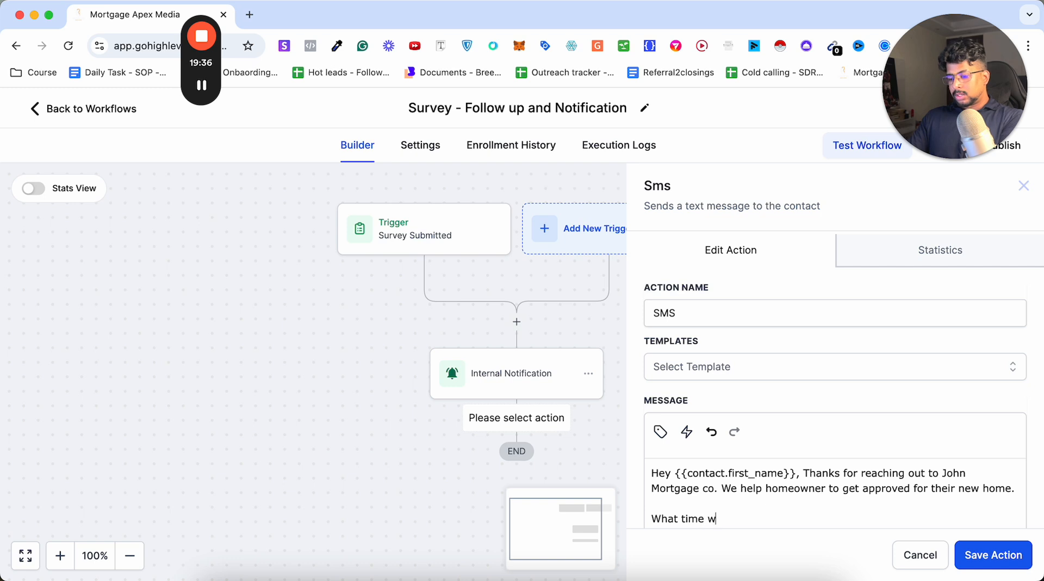
pyautogui.write('ork s ')
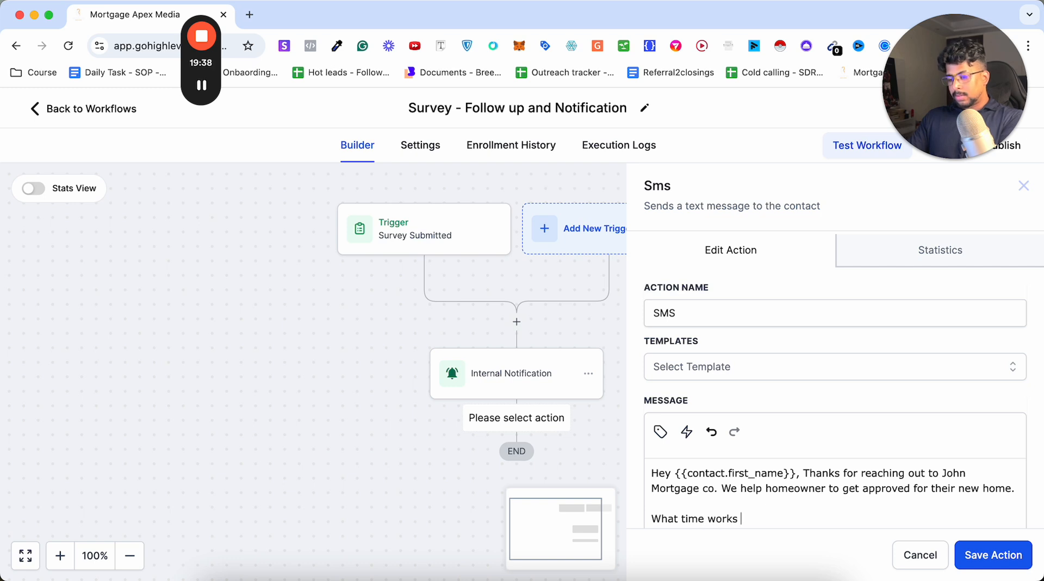
pyautogui.write('best ')
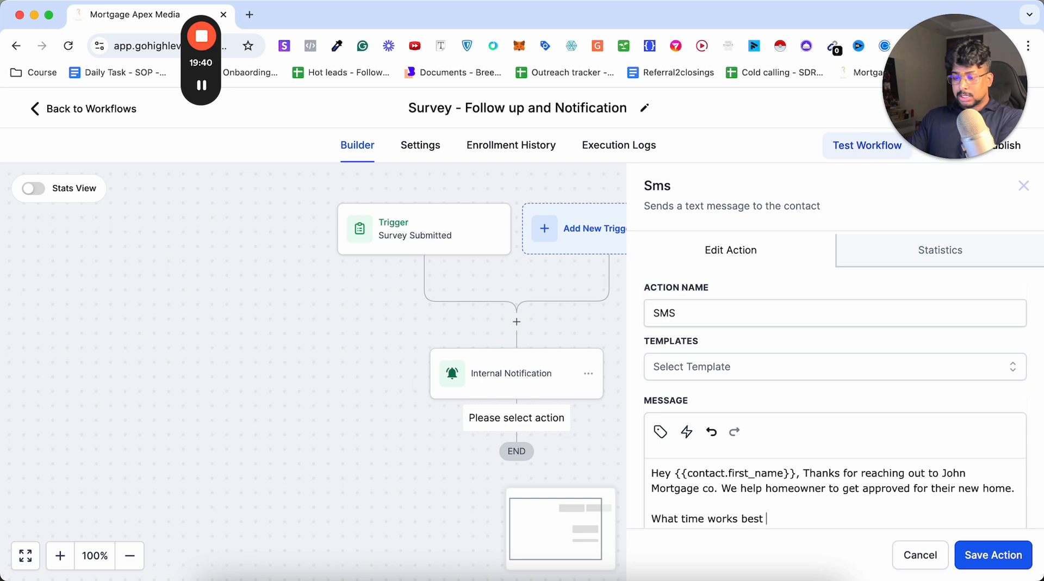
pyautogui.write('for you to have a quick')
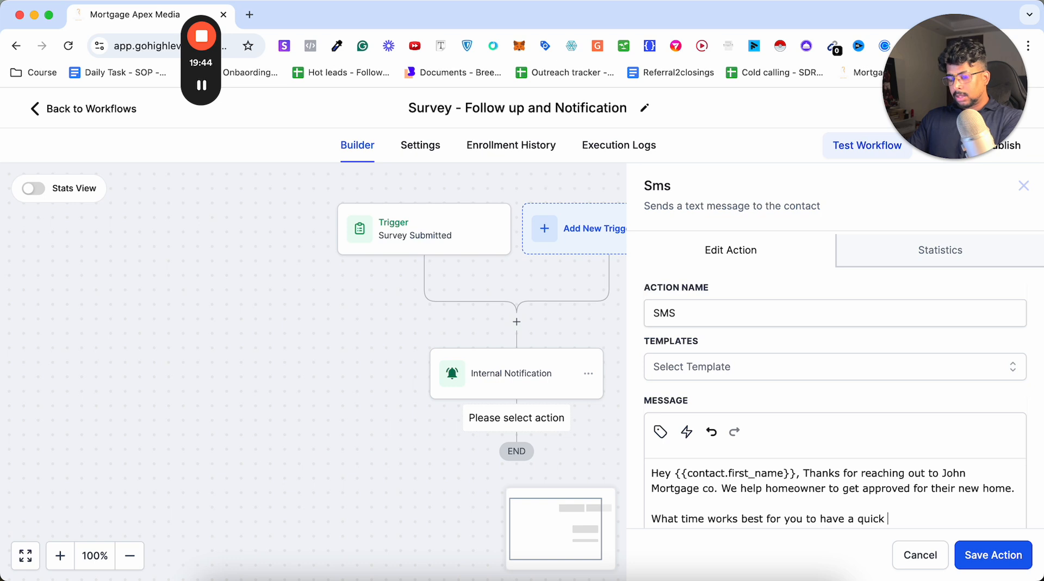
pyautogui.write(' fr')
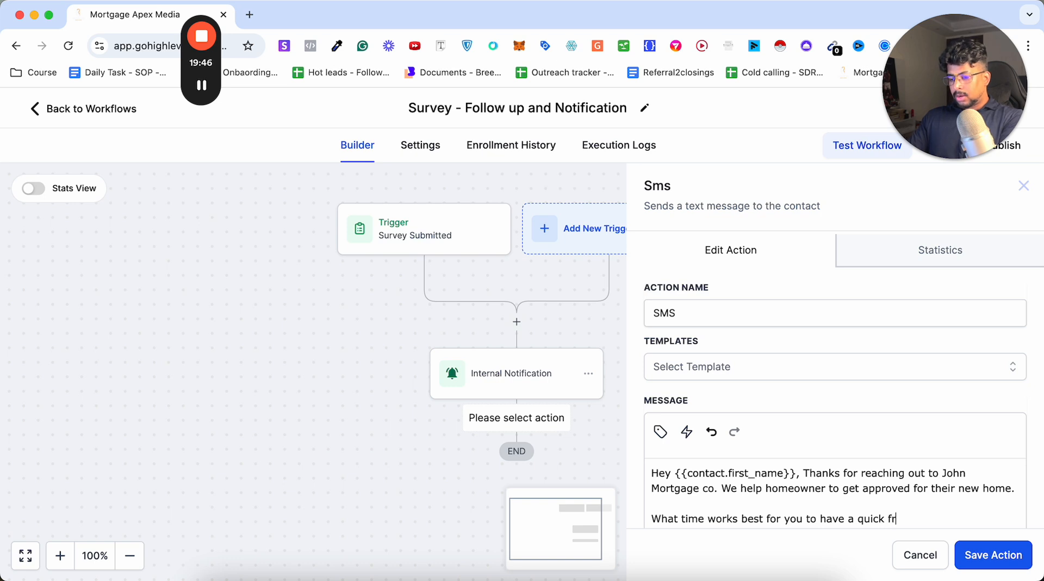
pyautogui.write('ee cons')
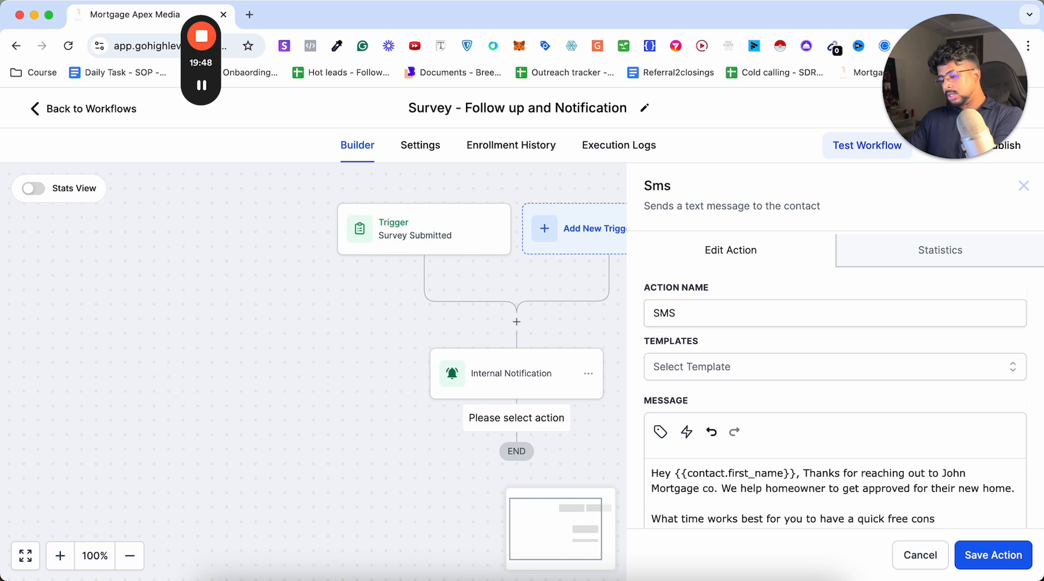
pyautogui.write('ultation toa')
pyautogui.press('BackSpace')
pyautogui.write('day')
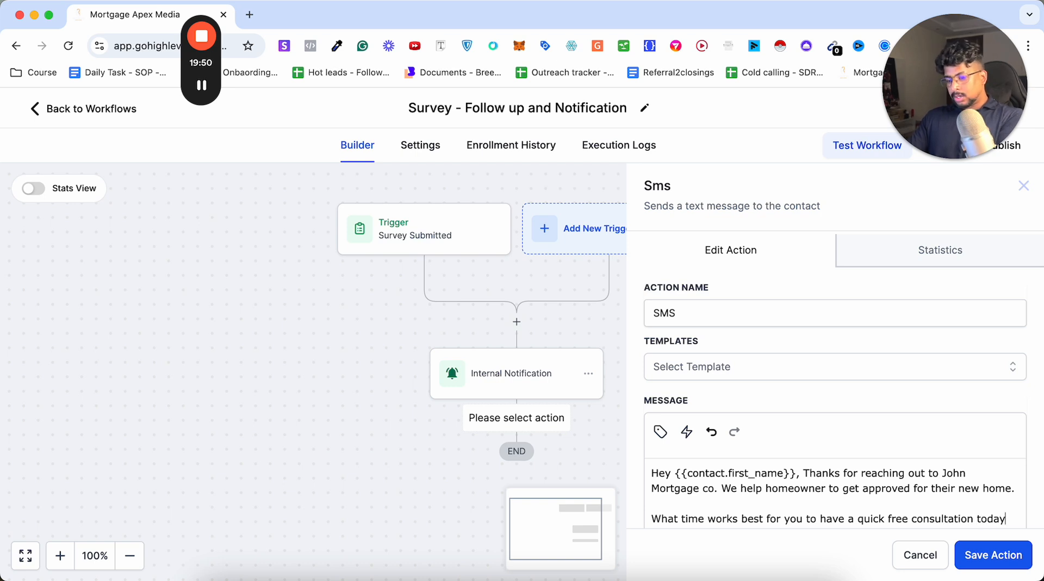
pyautogui.write(' or tomorrow ?')
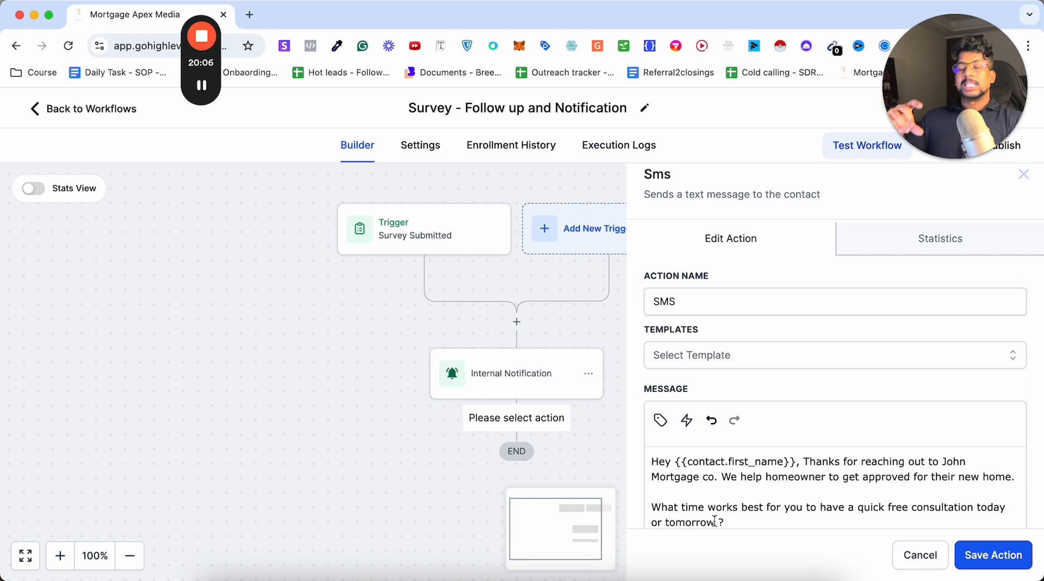
pyautogui.click(995, 556)
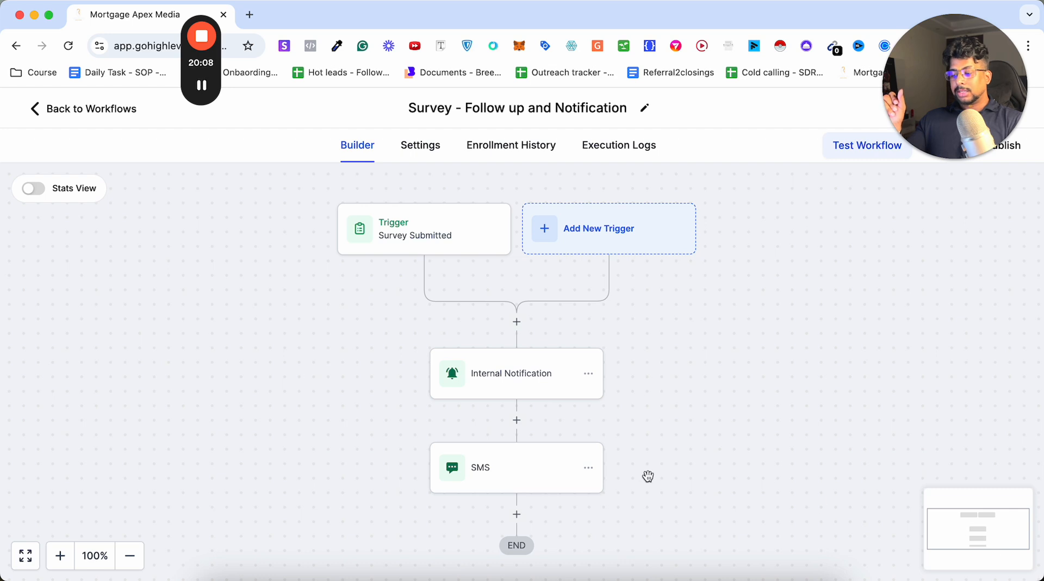
# Add a Wait action below the SMS action with a time delay of 1 day and save it.
pyautogui.click(528, 462)
pyautogui.write('wait')
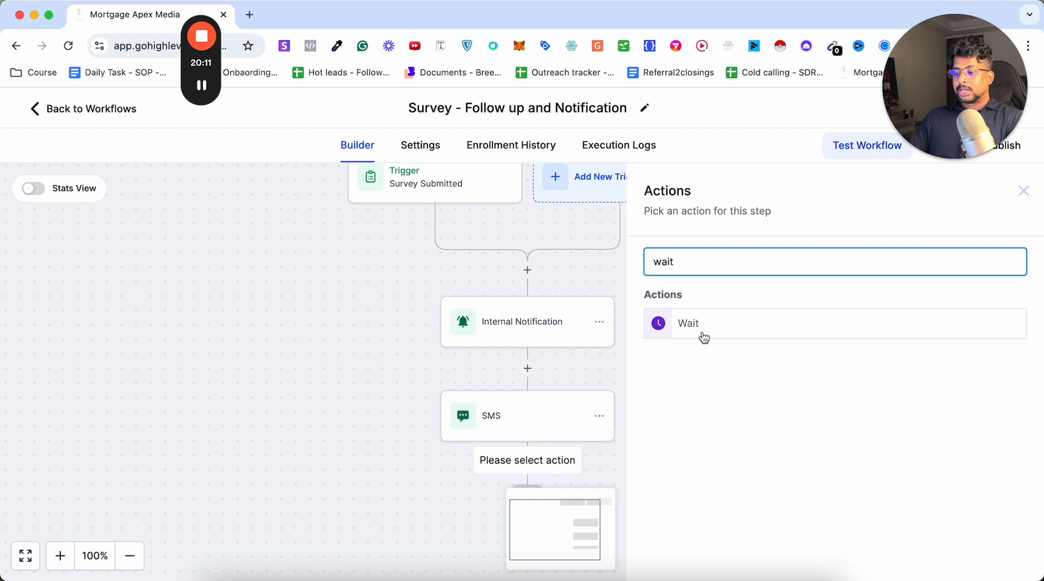
pyautogui.click(703, 335)
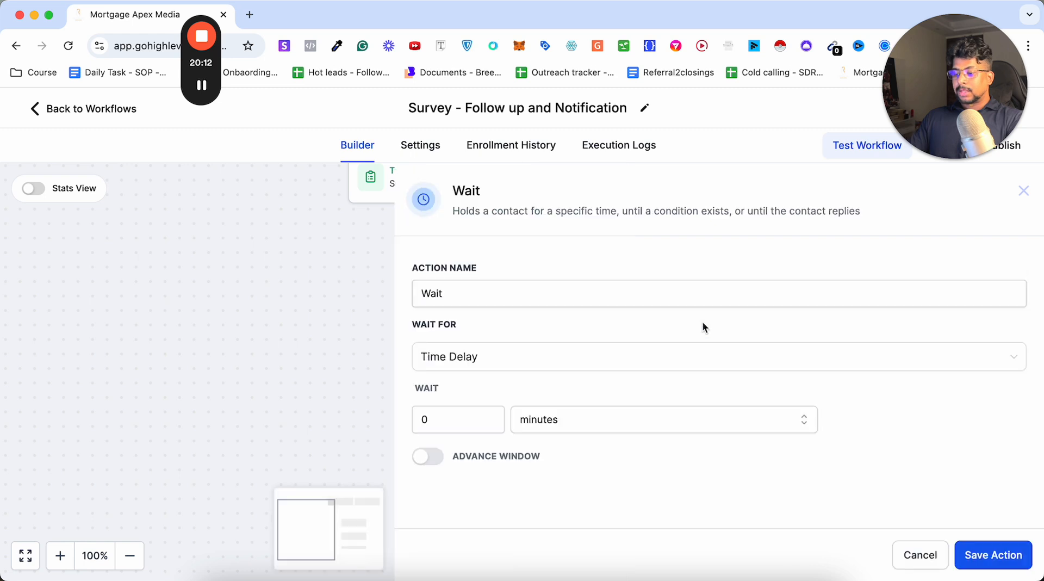
pyautogui.click(524, 419)
pyautogui.click(537, 505)
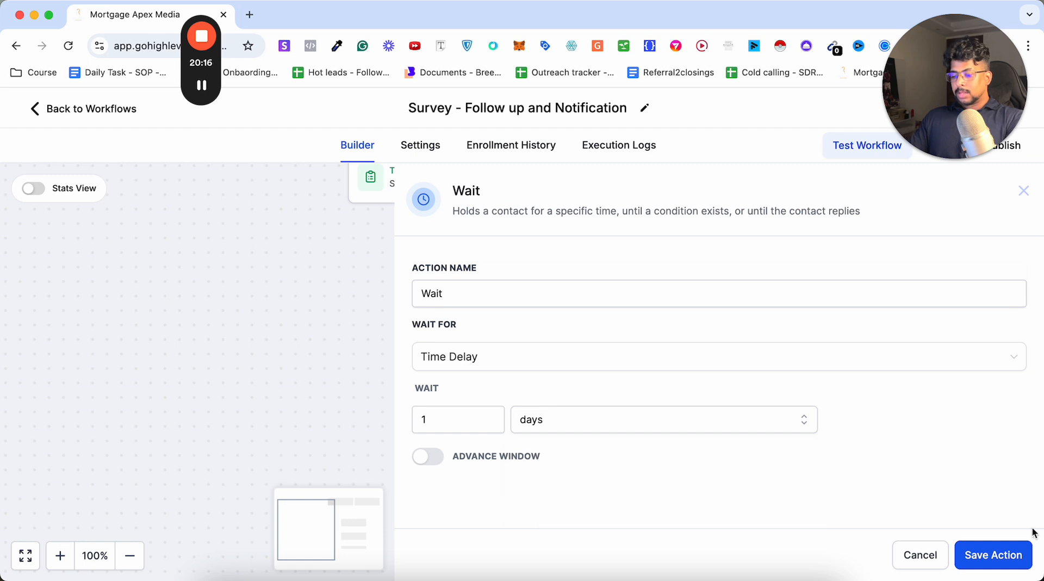
pyautogui.click(985, 560)
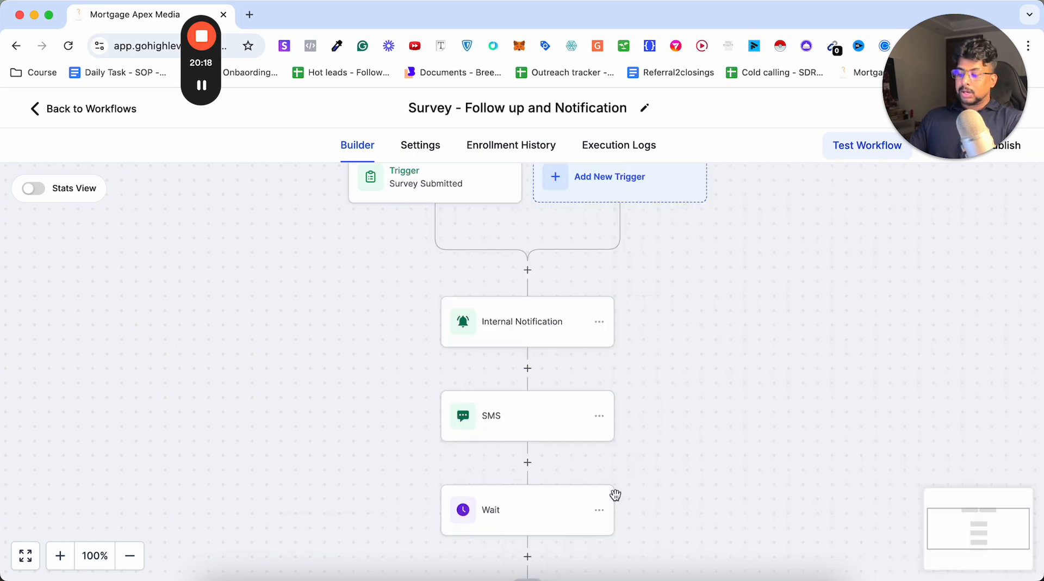
pyautogui.scroll(-3, 615, 493)
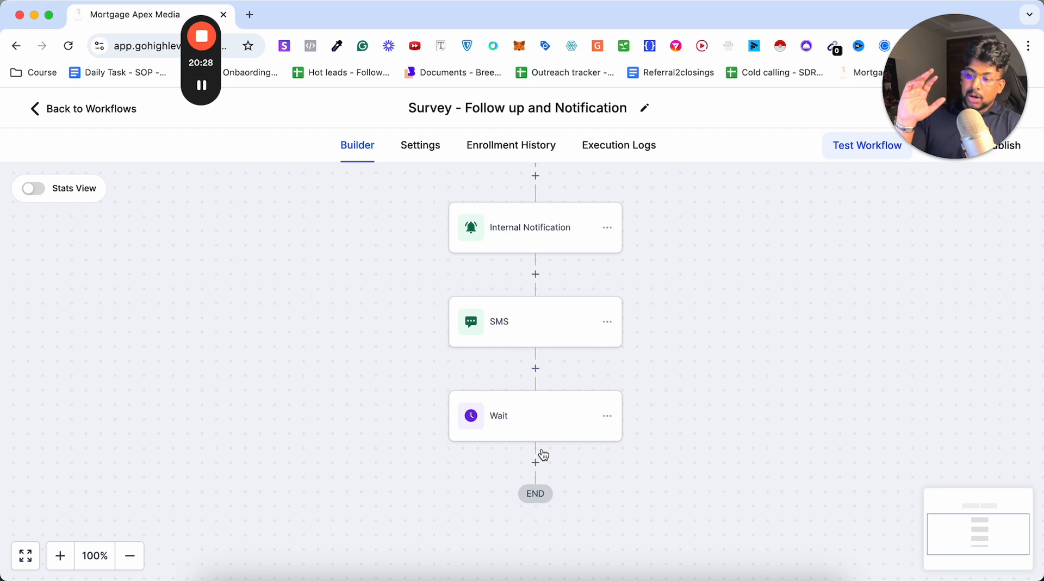
pyautogui.scroll(5, 543, 455)
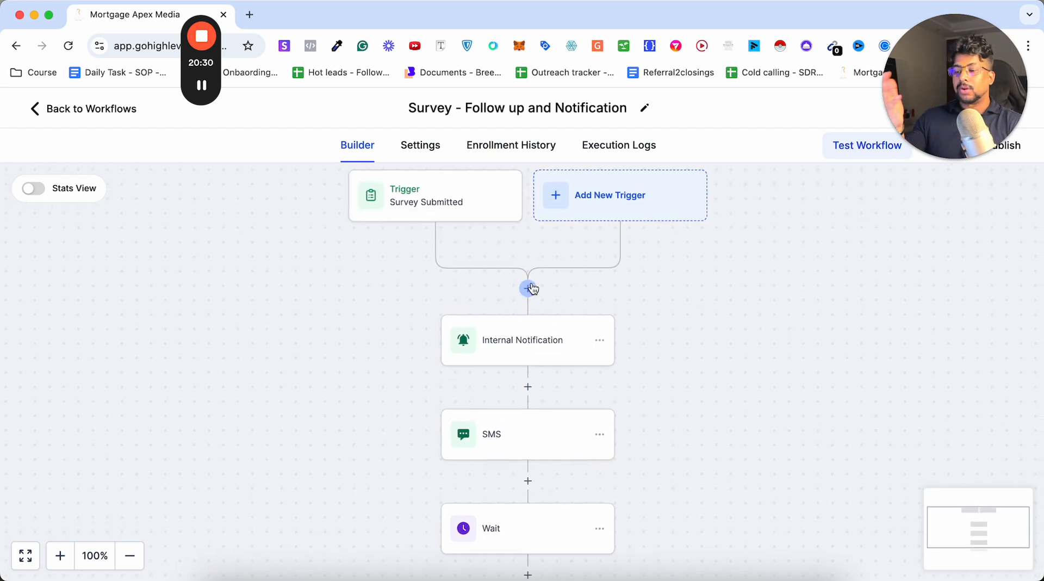